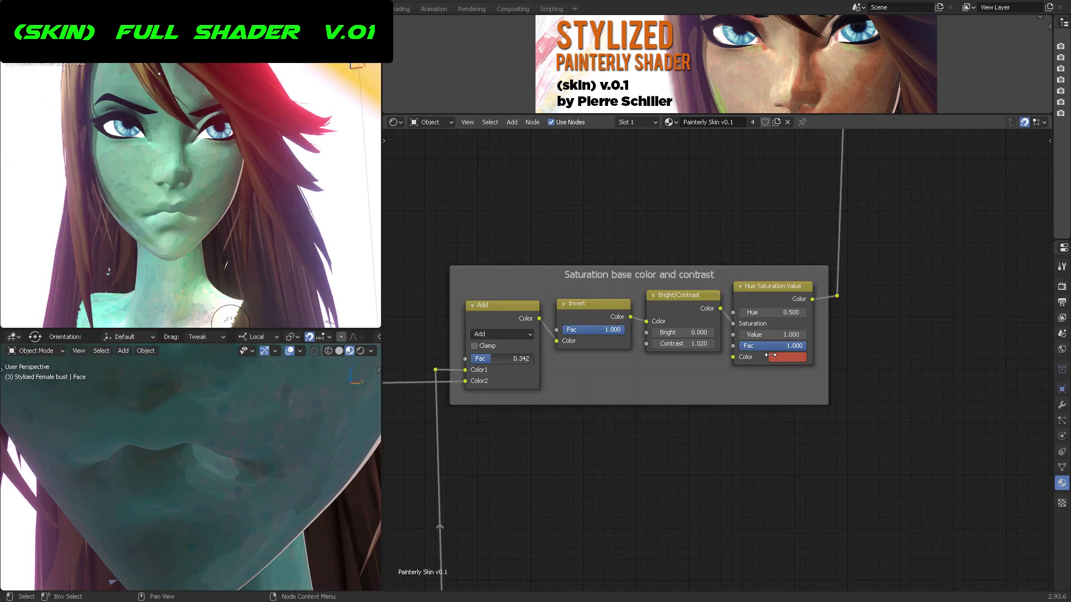
Recolour the Hue Saturation Value node in the "Saturation base color and contrast" frame to a near-neutral tint.
{"action": "left_click", "coordinate": [770, 355]}
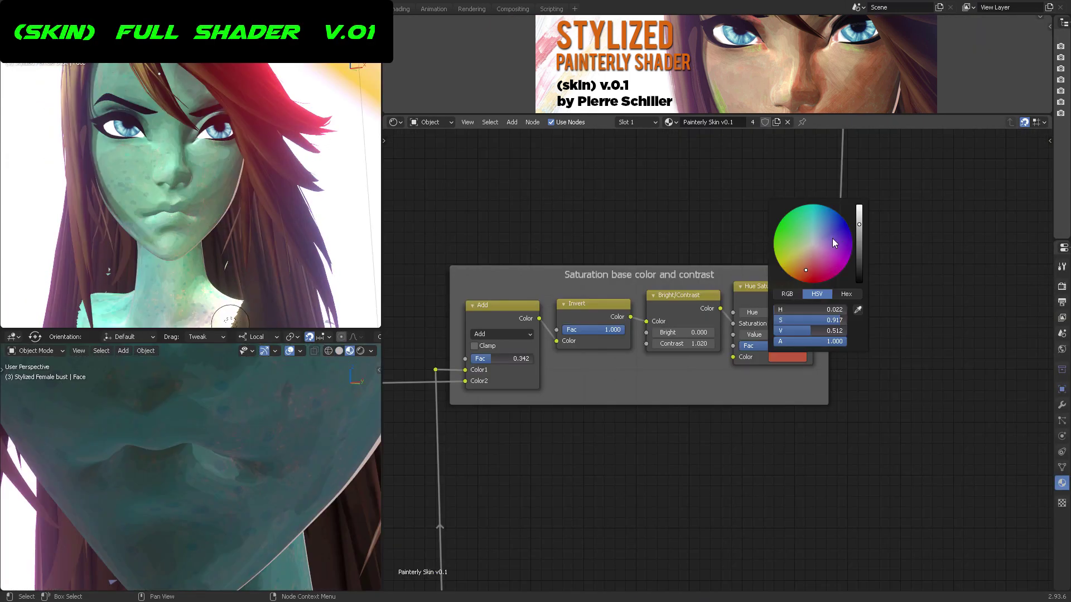
{"action": "left_click", "coordinate": [832, 238]}
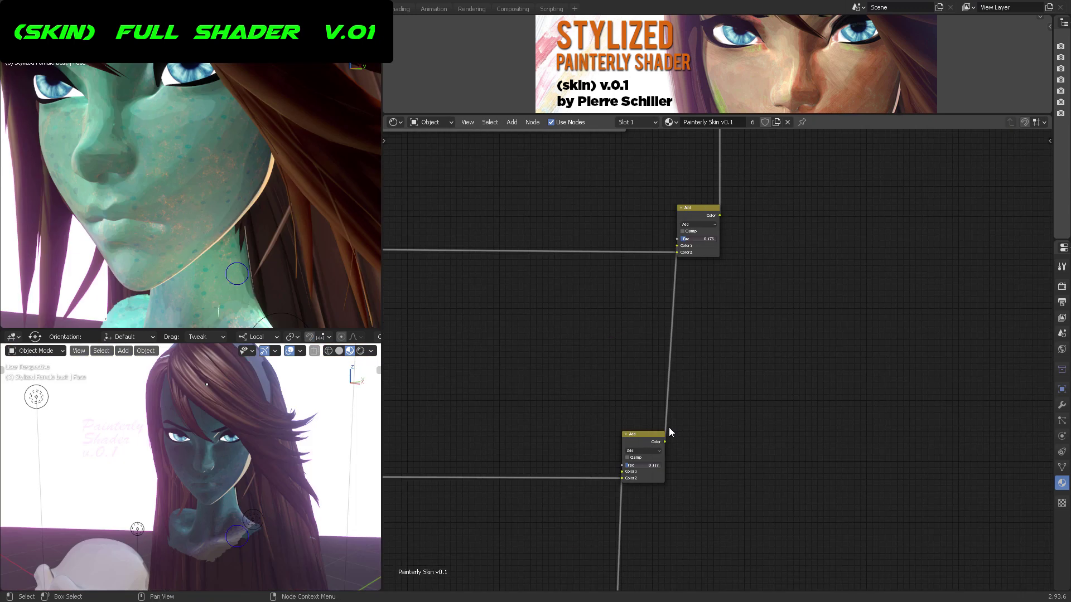
{"action": "mouse_move", "coordinate": [719, 316]}
{"action": "middle_mouse_down"}
{"action": "mouse_move", "coordinate": [749, 373]}
{"action": "mouse_move", "coordinate": [844, 296]}
{"action": "middle_mouse_up"}
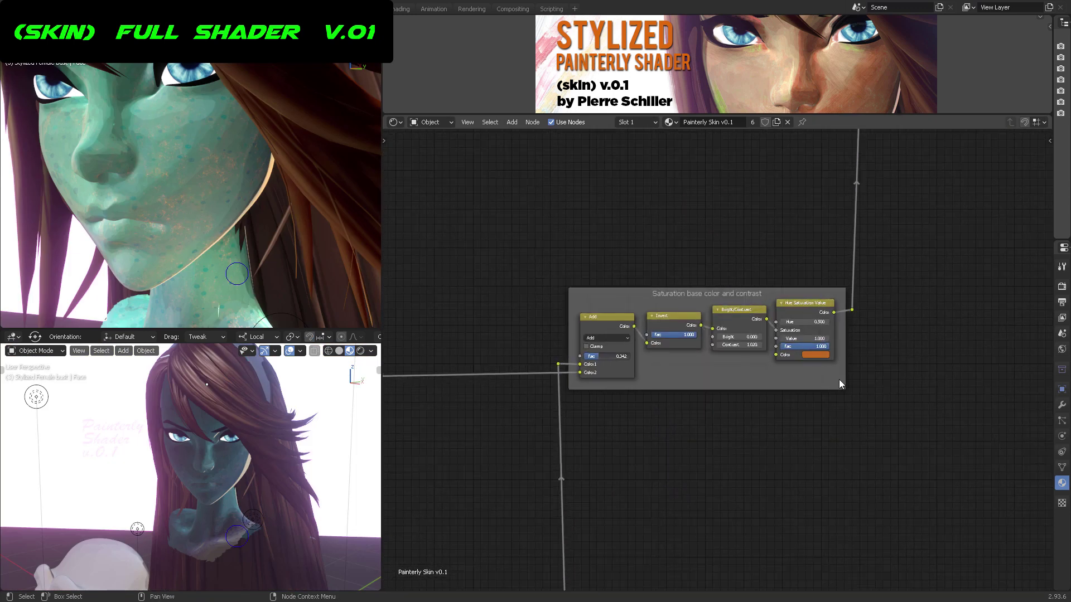
{"action": "left_click", "coordinate": [814, 355]}
{"action": "left_click", "coordinate": [830, 273]}
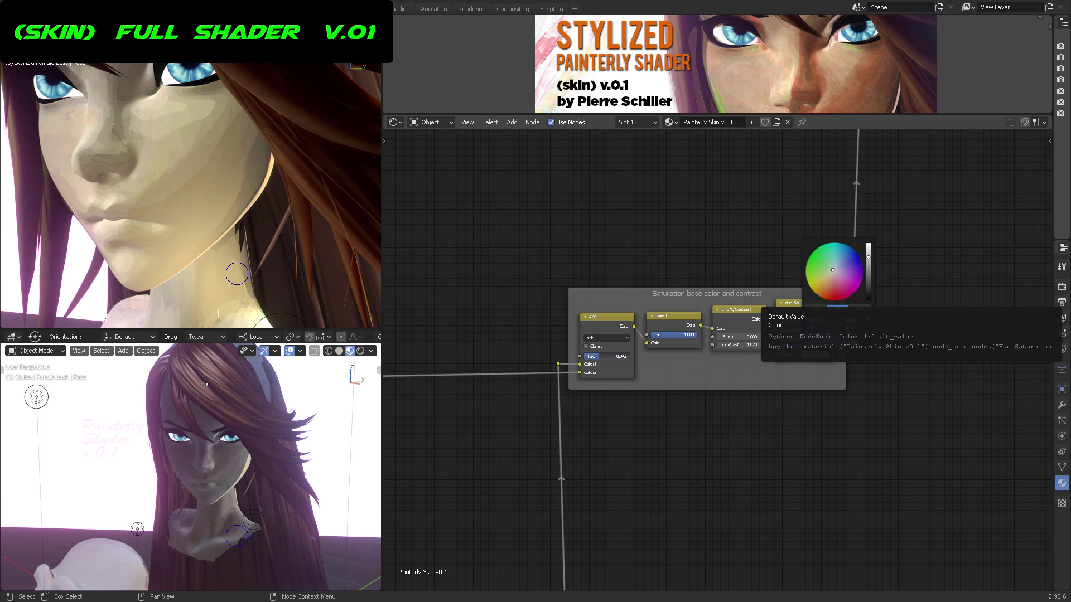
{"action": "left_click", "coordinate": [834, 279]}
{"action": "left_click", "coordinate": [827, 274]}
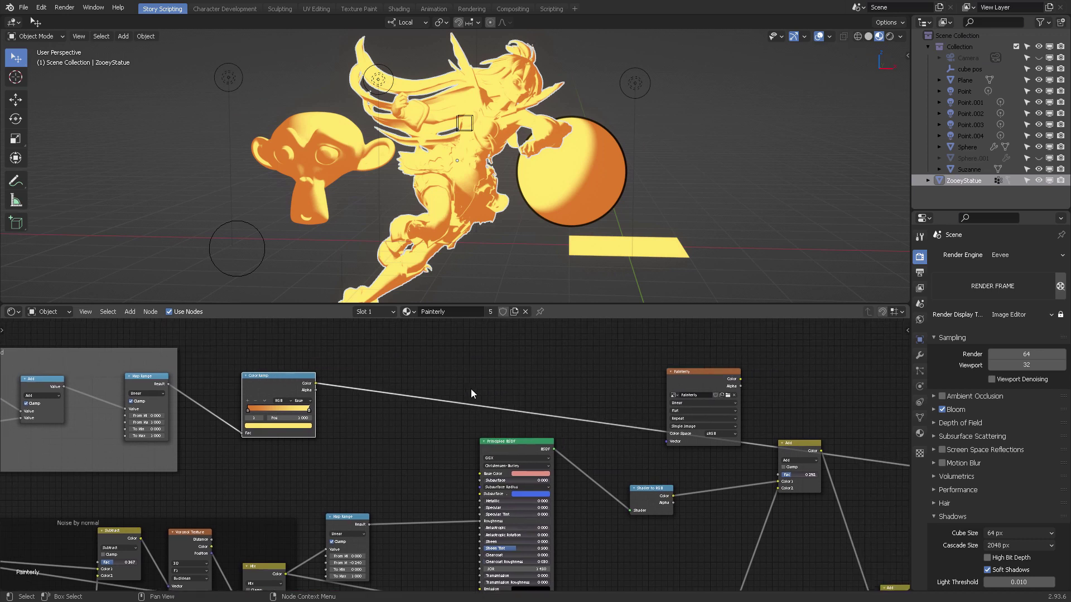
Cut the Color Ramp's outgoing link in the Painterly material and switch the 3D viewport to rendered shading.
{"action": "right_click_drag", "start_coordinate": [471, 389], "coordinate": [440, 424], "text": "ctrl"}
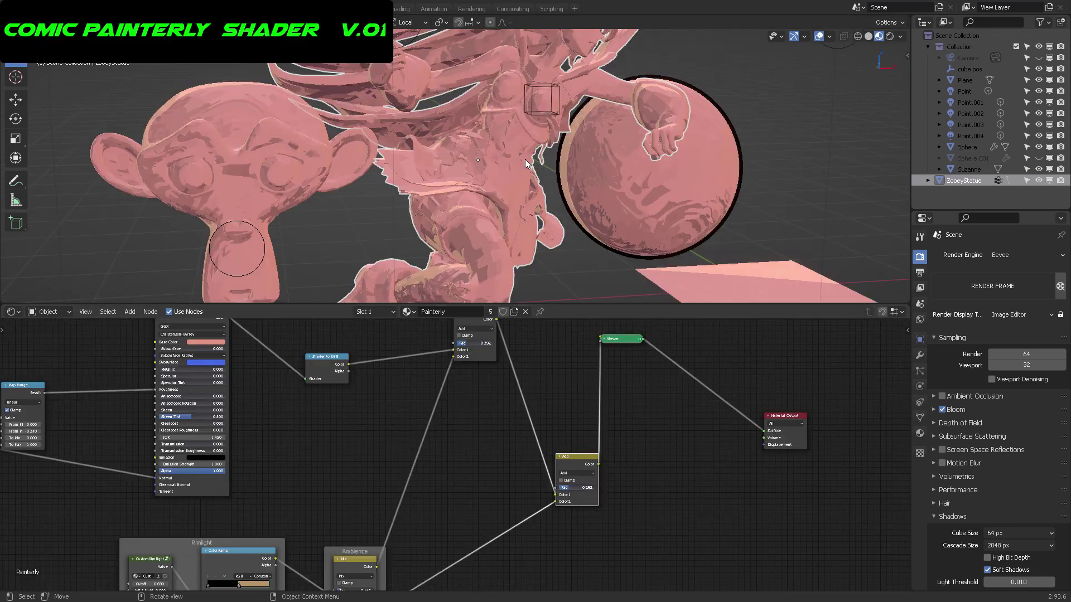
{"action": "mouse_move", "coordinate": [524, 159]}
{"action": "middle_mouse_down"}
{"action": "mouse_move", "coordinate": [532, 153]}
{"action": "mouse_move", "coordinate": [483, 152]}
{"action": "mouse_move", "coordinate": [513, 172]}
{"action": "mouse_move", "coordinate": [500, 179]}
{"action": "middle_mouse_up"}
{"action": "scroll", "coordinate": [483, 153], "scroll_direction": "down", "scroll_amount": 3}
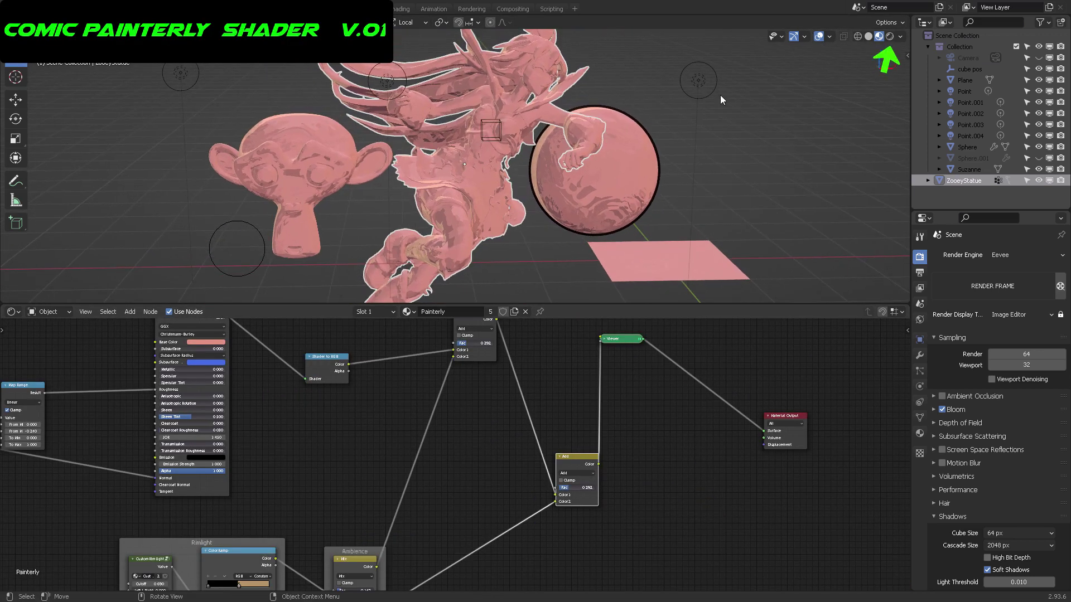
{"action": "left_click", "coordinate": [890, 36]}
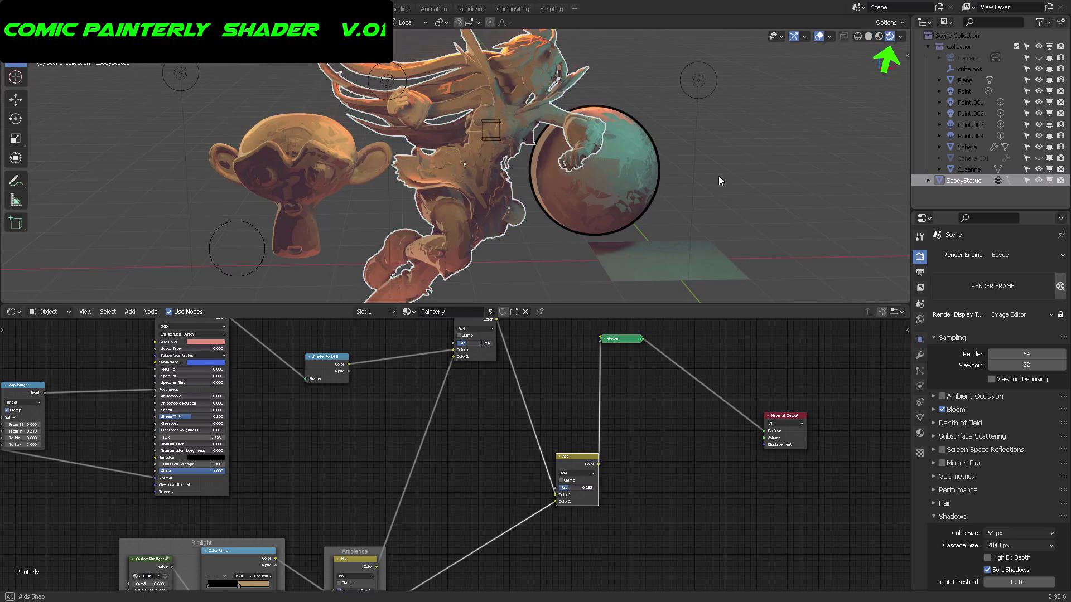
{"action": "middle_click_drag", "start_coordinate": [719, 181], "coordinate": [549, 160]}
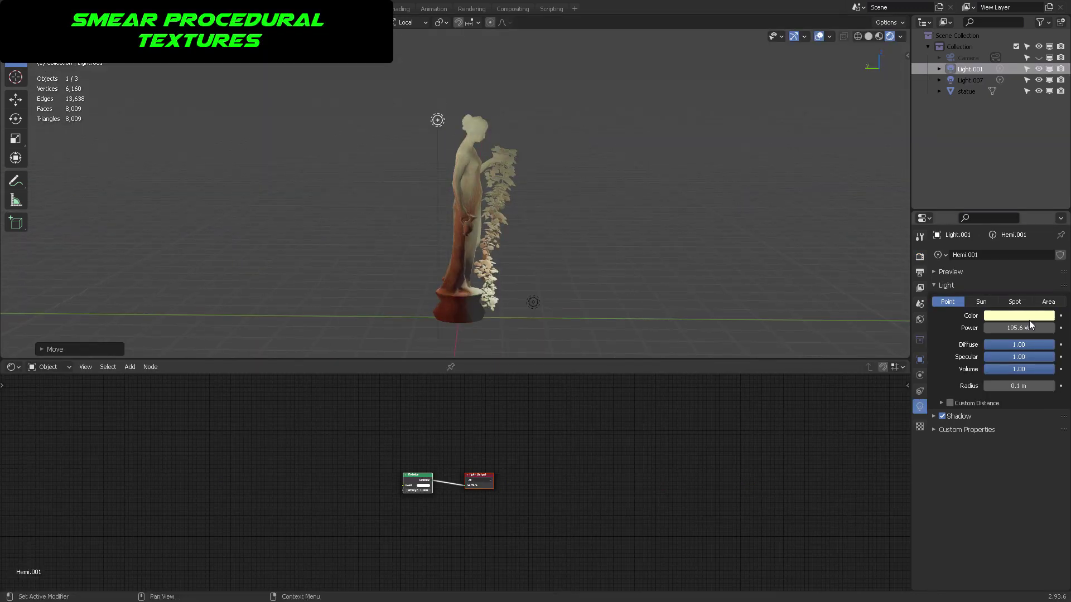
Recolour the statue's point light light blue and try another tint from the colour wheel.
{"action": "left_click", "coordinate": [1029, 316]}
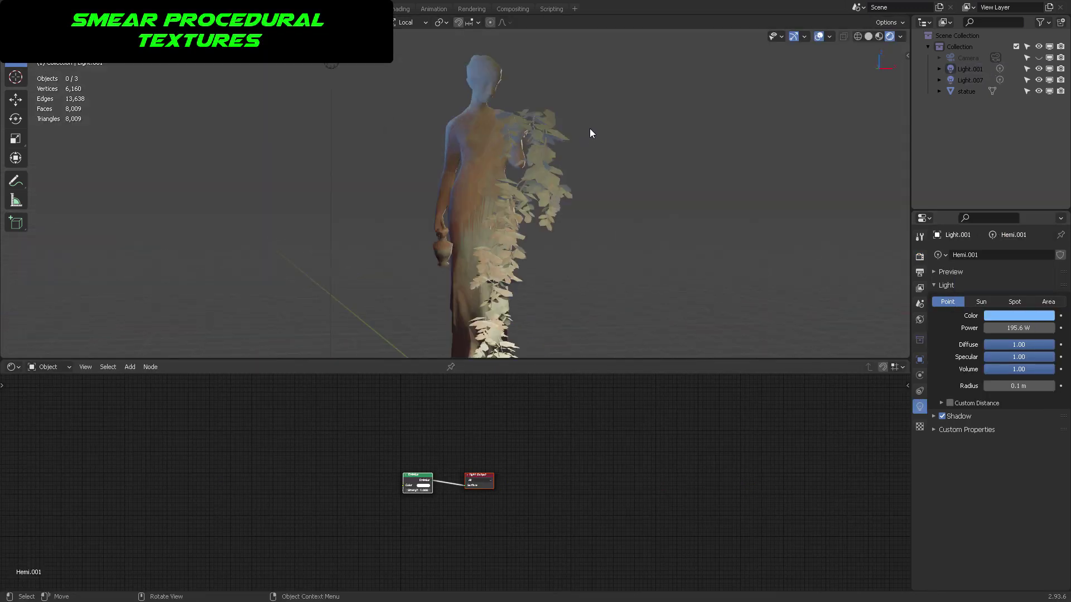
{"action": "left_click", "coordinate": [1019, 316]}
{"action": "left_click", "coordinate": [987, 223]}
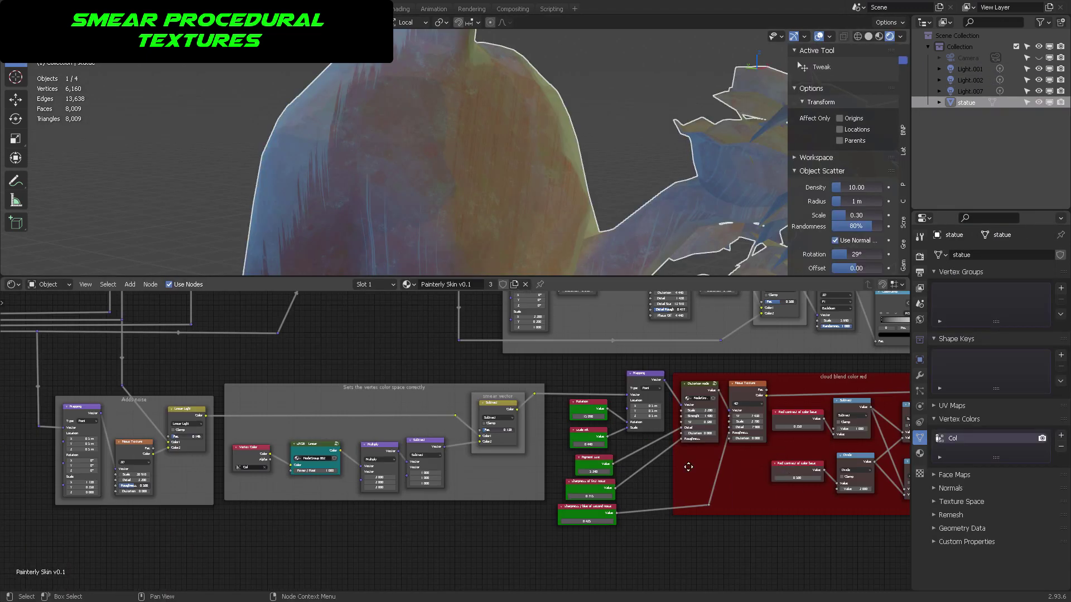
Preview the Map Range node at the end of the "cloud blend color red" frame on the statue.
{"action": "scroll", "coordinate": [610, 404], "scroll_direction": "right", "scroll_amount": 5, "text": "ctrl"}
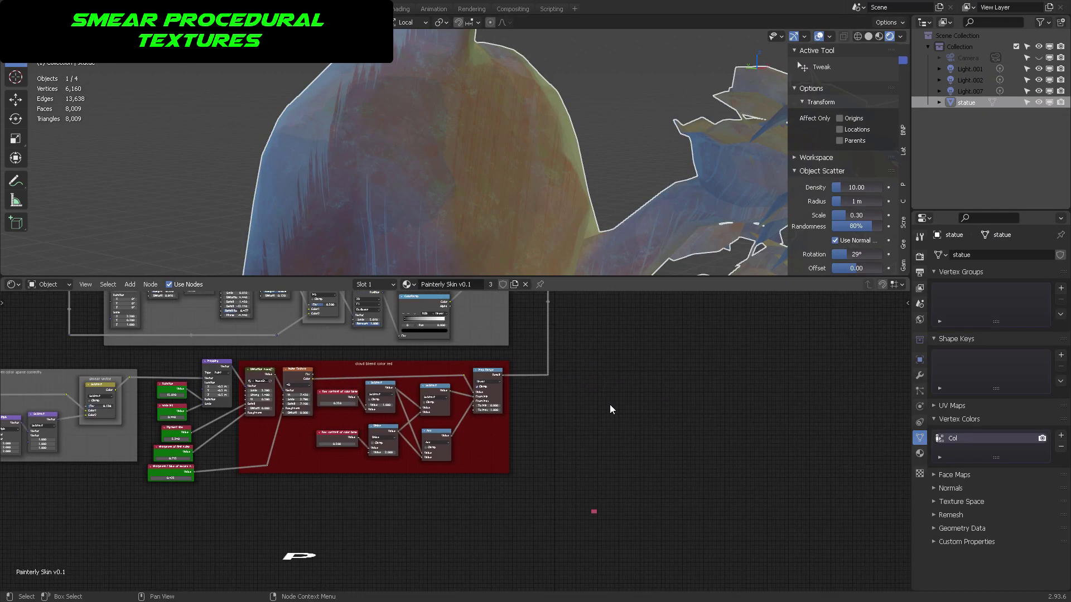
{"action": "scroll", "coordinate": [591, 377], "scroll_direction": "up", "scroll_amount": 3}
{"action": "left_click", "coordinate": [516, 347], "text": "ctrl+shift"}
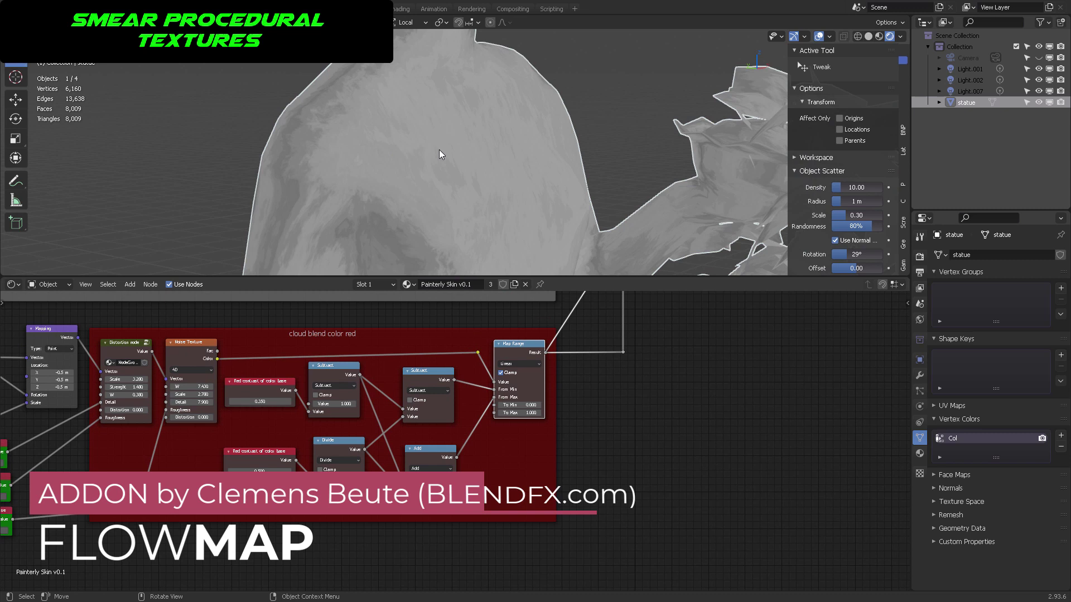
Switch the statue to Vertex Paint mode and bring up the Draw brush's further settings.
{"action": "key", "text": "ctrl+Tab"}
{"action": "left_click", "coordinate": [584, 91]}
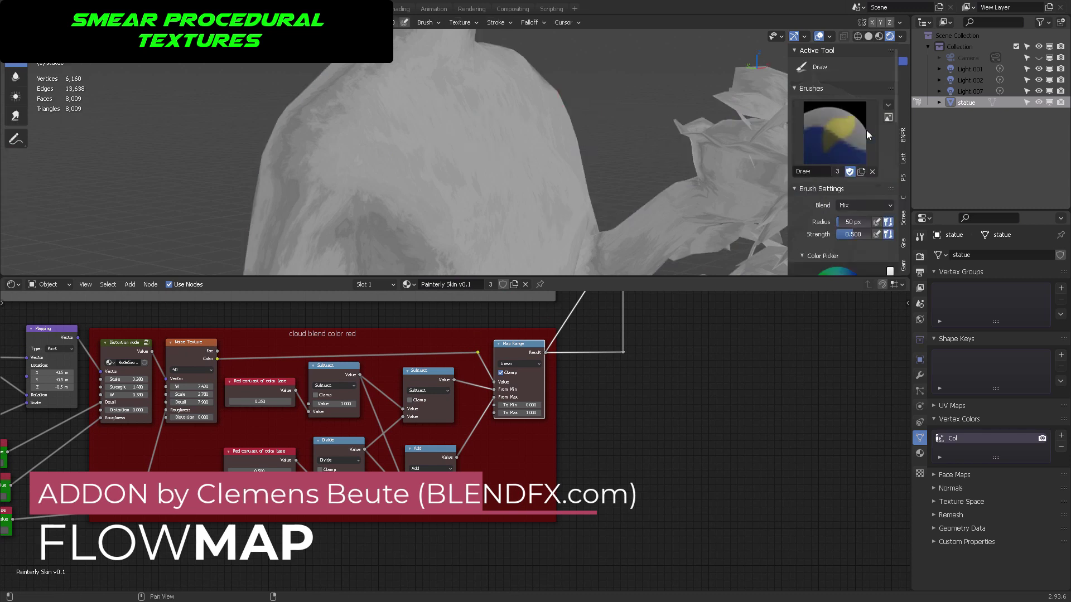
{"action": "scroll", "coordinate": [865, 130], "scroll_direction": "down", "scroll_amount": 6}
{"action": "left_click", "coordinate": [847, 260]}
{"action": "middle_click_drag", "start_coordinate": [370, 172], "coordinate": [398, 114]}
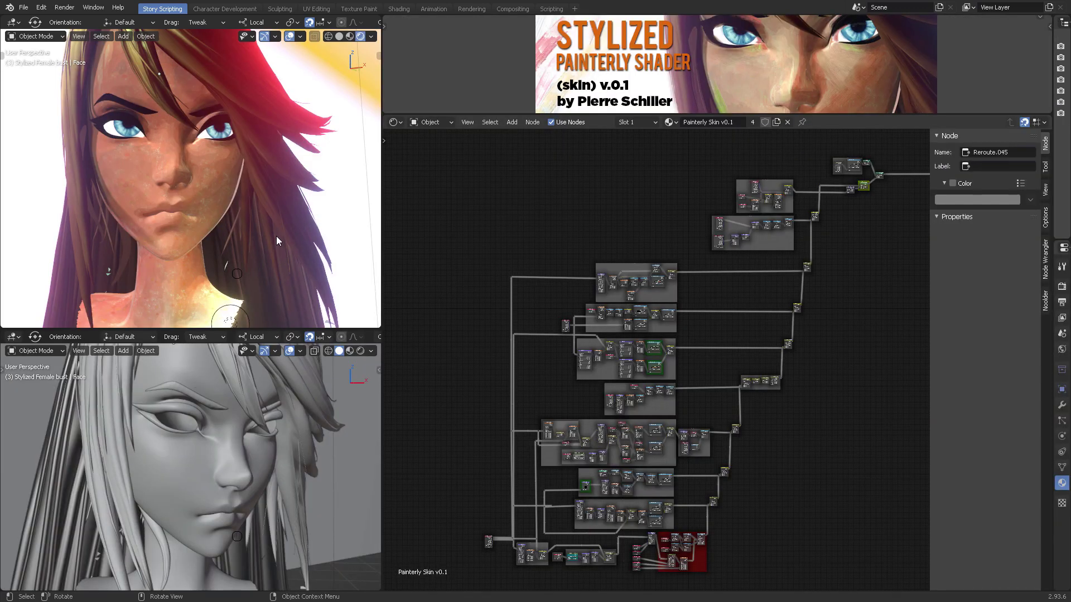
View the female bust through the scene camera and render the image.
{"action": "key", "text": "KP_0"}
{"action": "key", "text": "F12"}
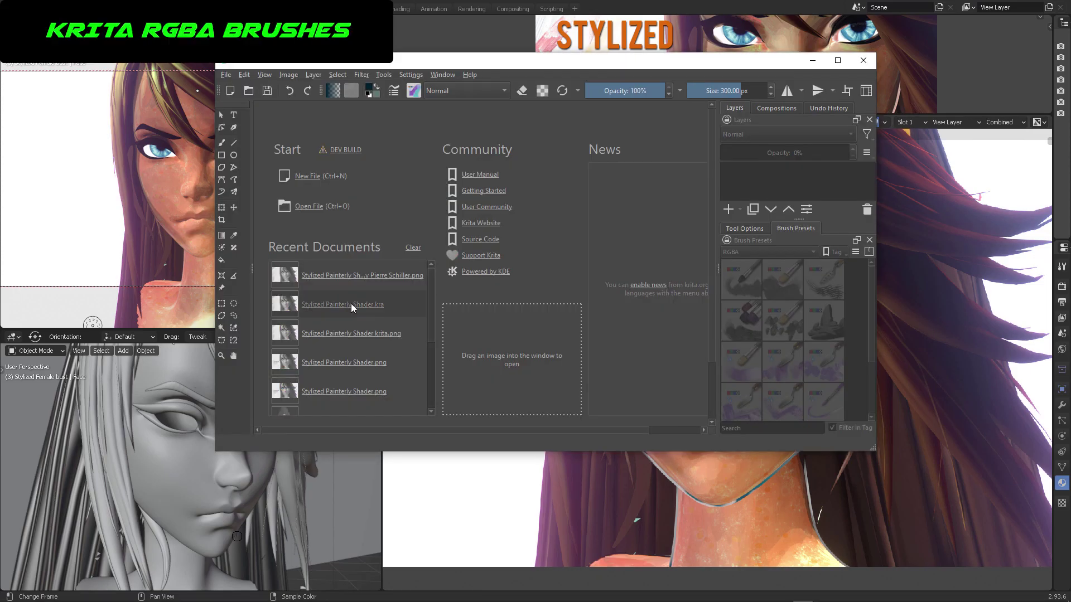
Open the recent document Stylized Painterly Shader.kra in Krita and paint a short stroke beside the hair with an RGBA brush.
{"action": "left_click", "coordinate": [350, 304]}
{"action": "left_click", "coordinate": [962, 270]}
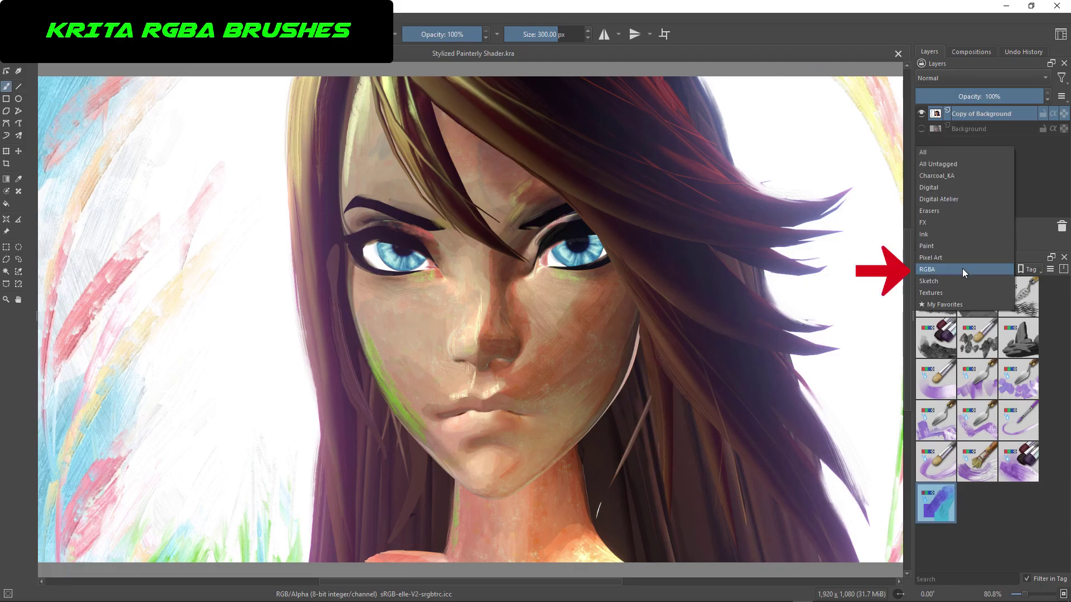
{"action": "left_click", "coordinate": [946, 269]}
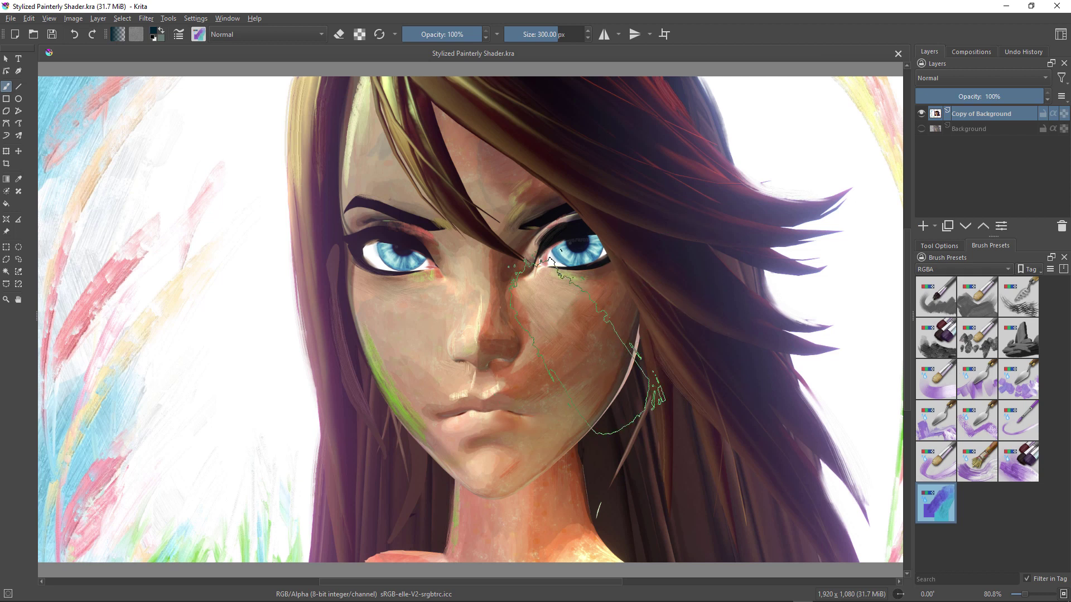
{"action": "left_click_drag", "start_coordinate": [287, 222], "coordinate": [291, 244]}
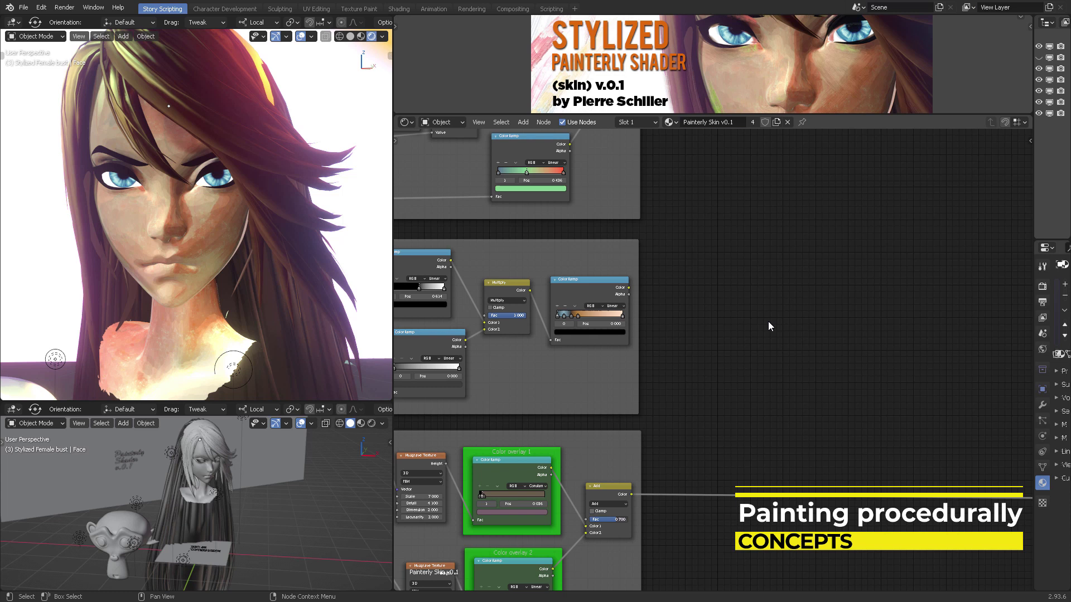
Preview the final Color Ramp of the "Monocromatic Pigment dots" frame on the female bust in Blender.
{"action": "middle_click_drag", "start_coordinate": [769, 326], "coordinate": [922, 314]}
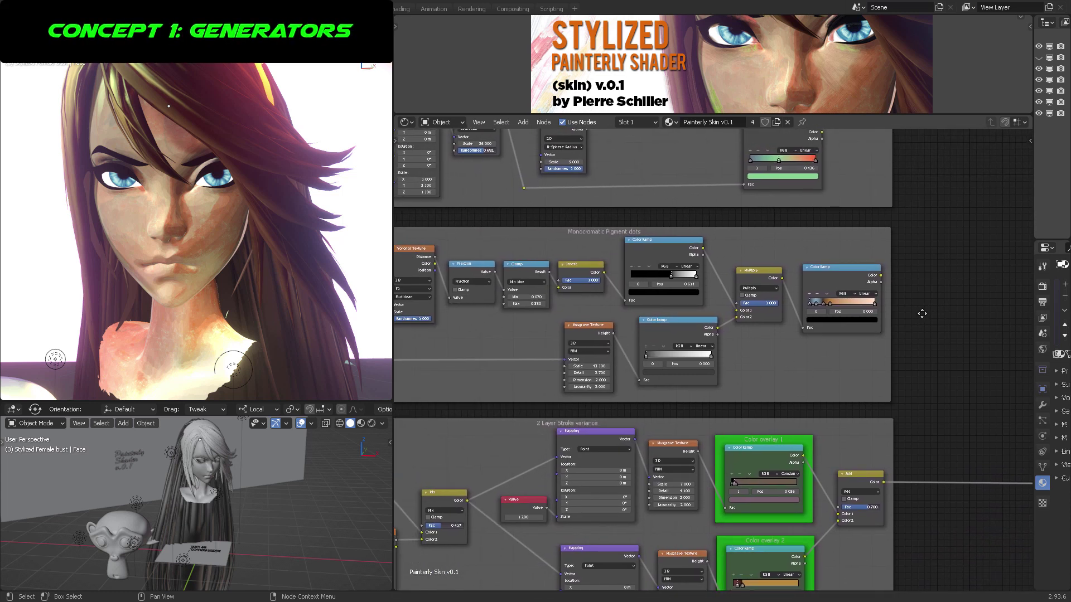
{"action": "scroll", "coordinate": [713, 360], "scroll_direction": "down", "scroll_amount": 7}
{"action": "middle_click_drag", "start_coordinate": [1026, 402], "coordinate": [753, 412]}
{"action": "middle_click_drag", "start_coordinate": [574, 360], "coordinate": [926, 375]}
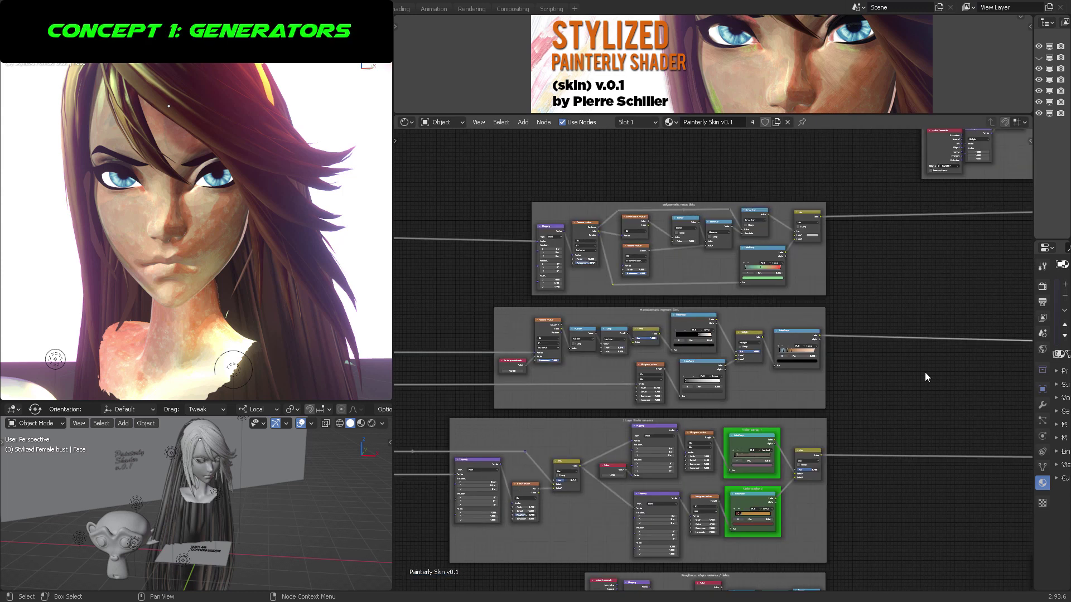
{"action": "scroll", "coordinate": [925, 376], "scroll_direction": "up", "scroll_amount": 10}
{"action": "middle_click_drag", "start_coordinate": [835, 260], "coordinate": [835, 262]}
{"action": "scroll", "coordinate": [861, 290], "scroll_direction": "down", "scroll_amount": 3}
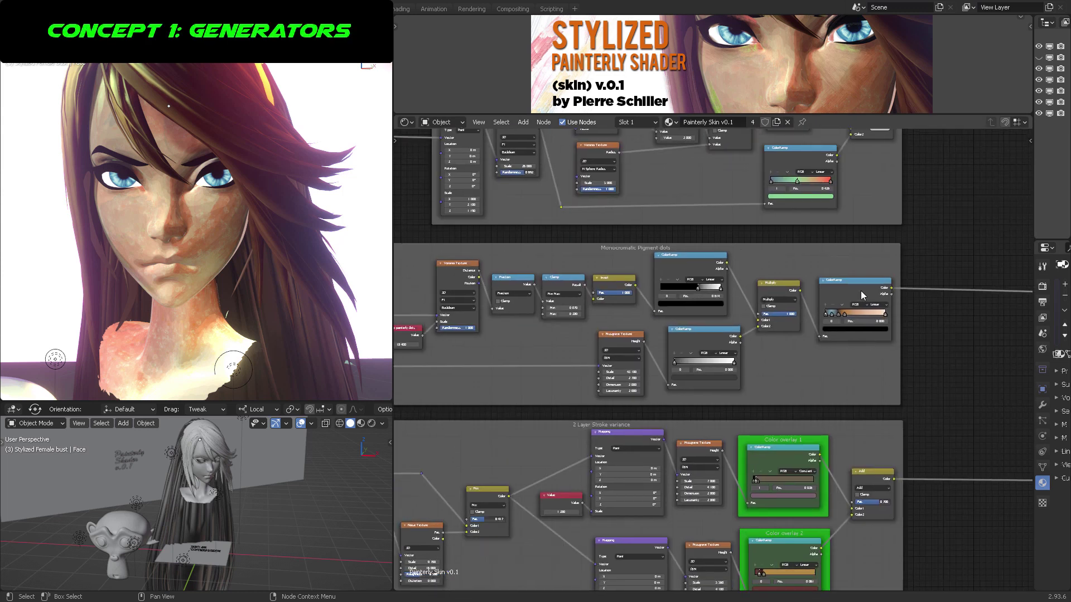
{"action": "left_click", "coordinate": [852, 289], "text": "ctrl+shift"}
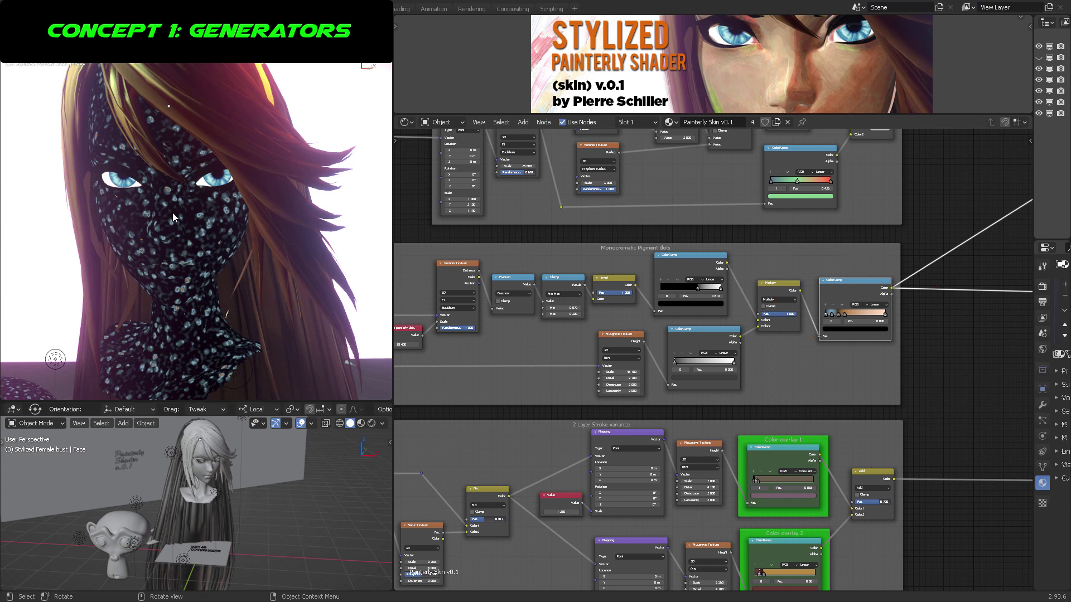
Lower the "Scale painterly dots" value that feeds the Voronoi Texture in the Monocromatic Pigment dots frame.
{"action": "scroll", "coordinate": [655, 339], "scroll_direction": "up", "scroll_amount": 2}
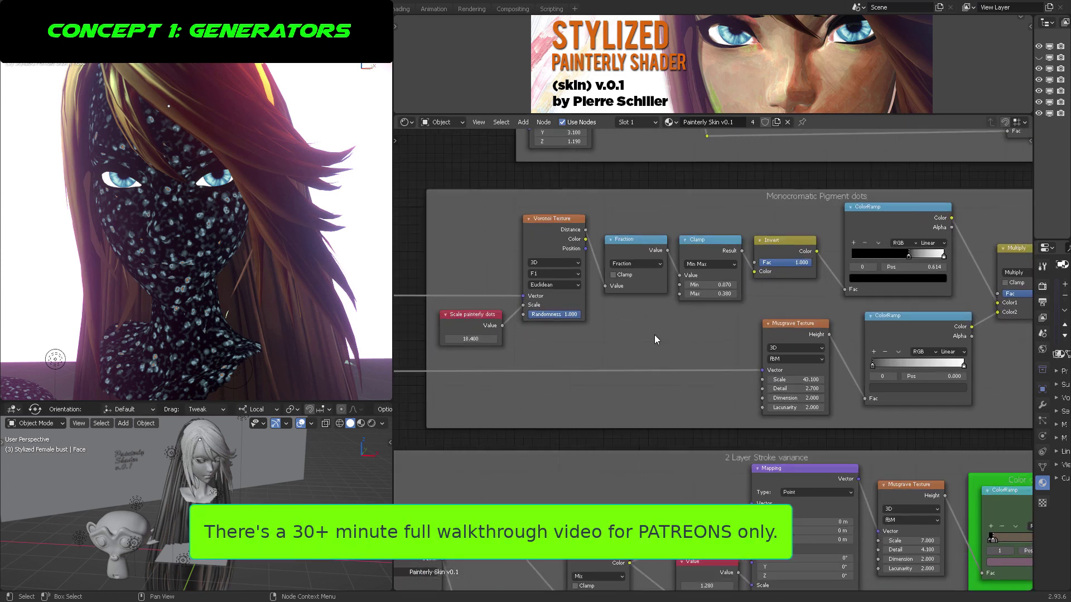
{"action": "scroll", "coordinate": [655, 335], "scroll_direction": "up", "scroll_amount": 1}
{"action": "middle_click_drag", "start_coordinate": [655, 335], "coordinate": [709, 344]}
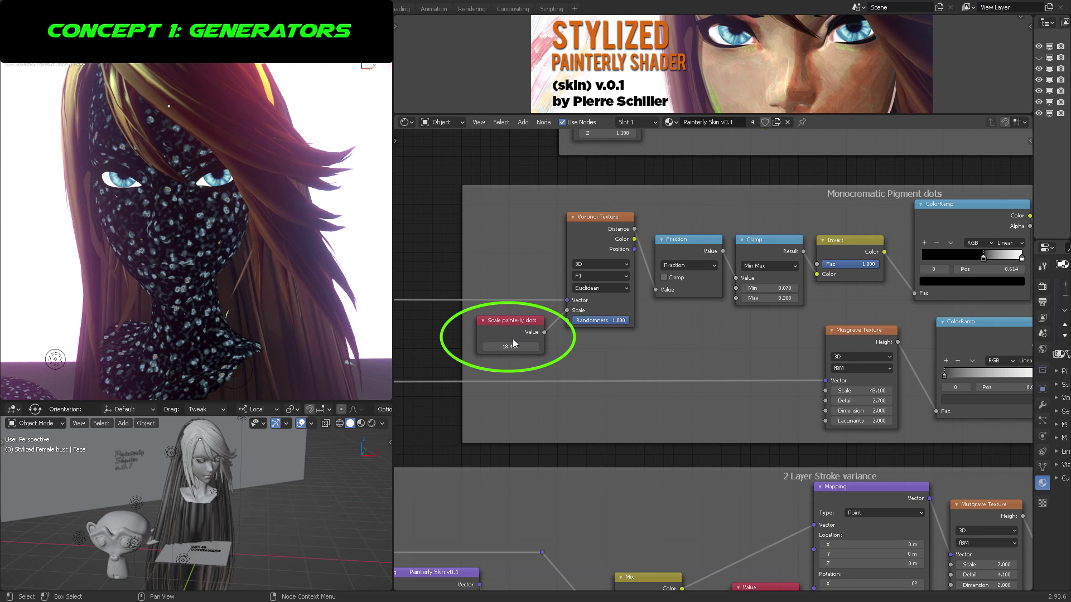
{"action": "left_click_drag", "start_coordinate": [510, 347], "coordinate": [463, 346]}
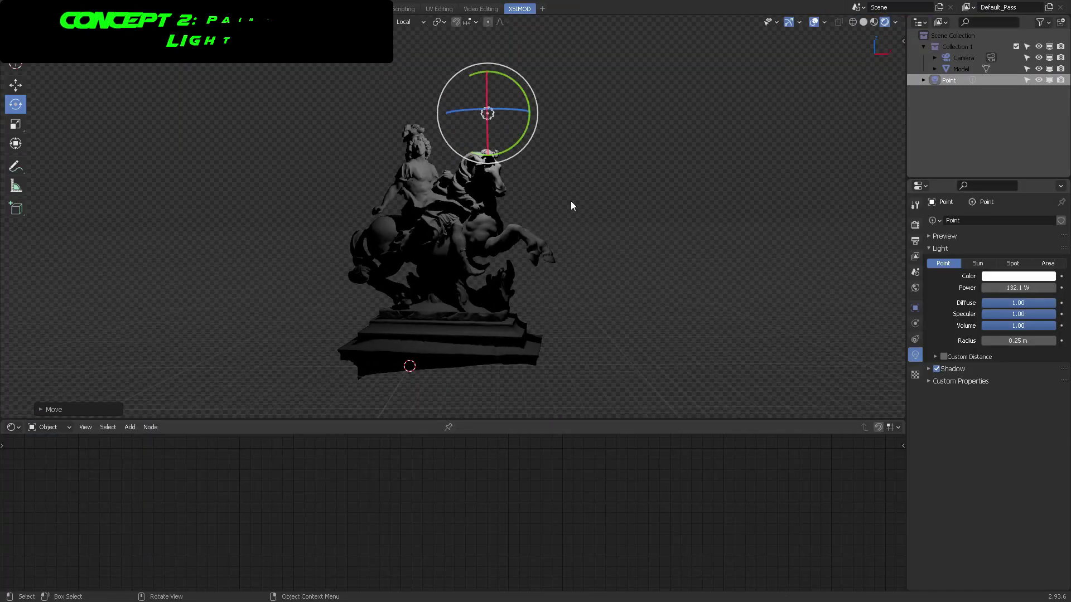
Tint the point light above the equestrian statue pale green with hue 0.410 and saturation 0.502.
{"action": "left_click_drag", "start_coordinate": [570, 201], "coordinate": [614, 119]}
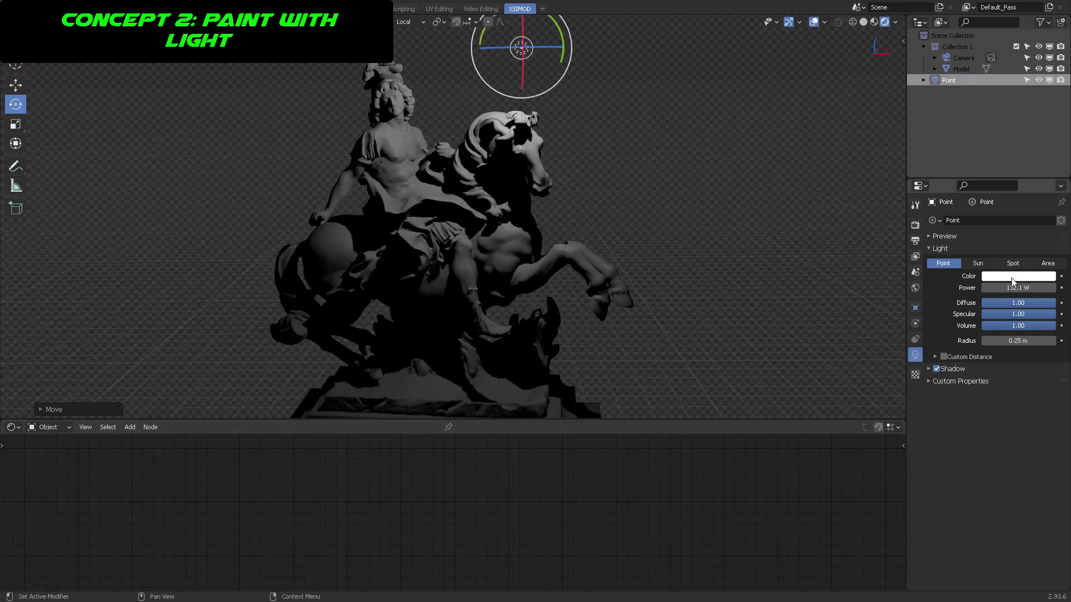
{"action": "left_click", "coordinate": [1013, 276]}
{"action": "left_click", "coordinate": [991, 167]}
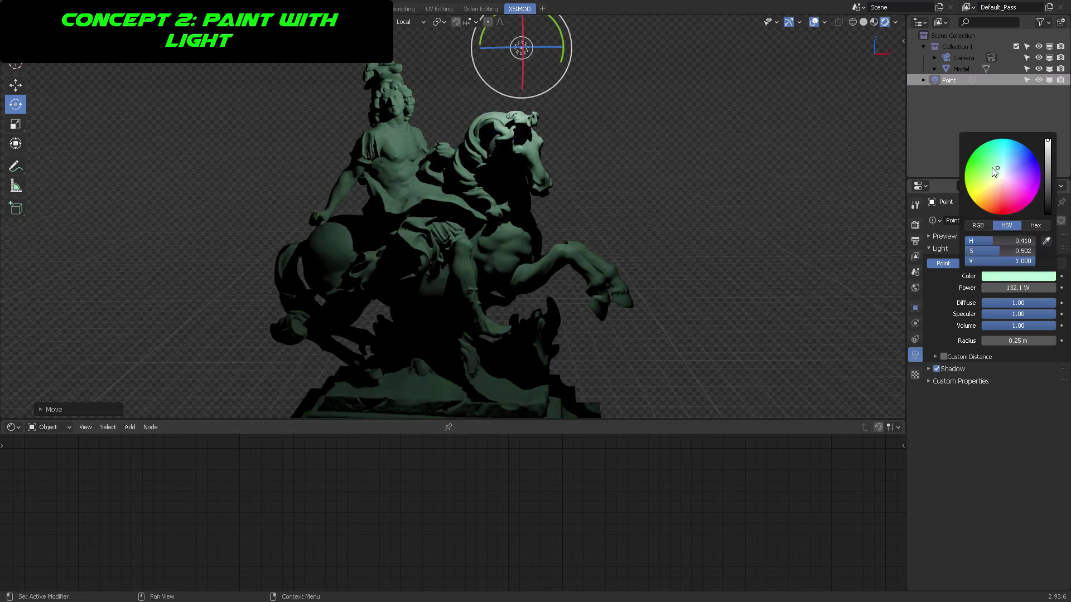
{"action": "left_click", "coordinate": [1022, 277]}
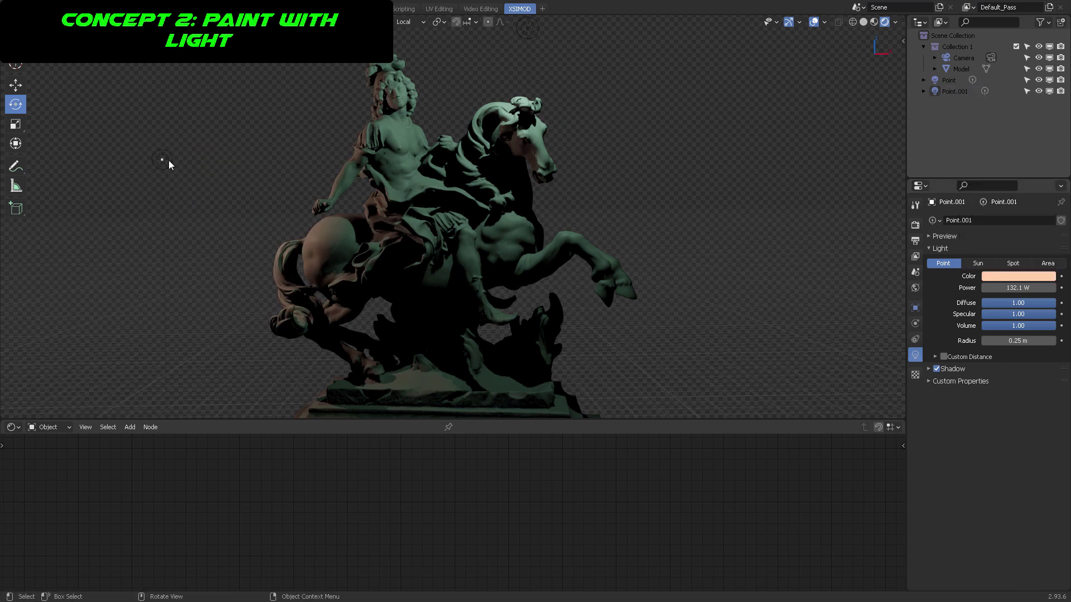
Duplicate the peach point light, place the copy in front of the pedestal and colour it orange with hue 0.079 and saturation 0.971.
{"action": "key", "text": "shift+d"}
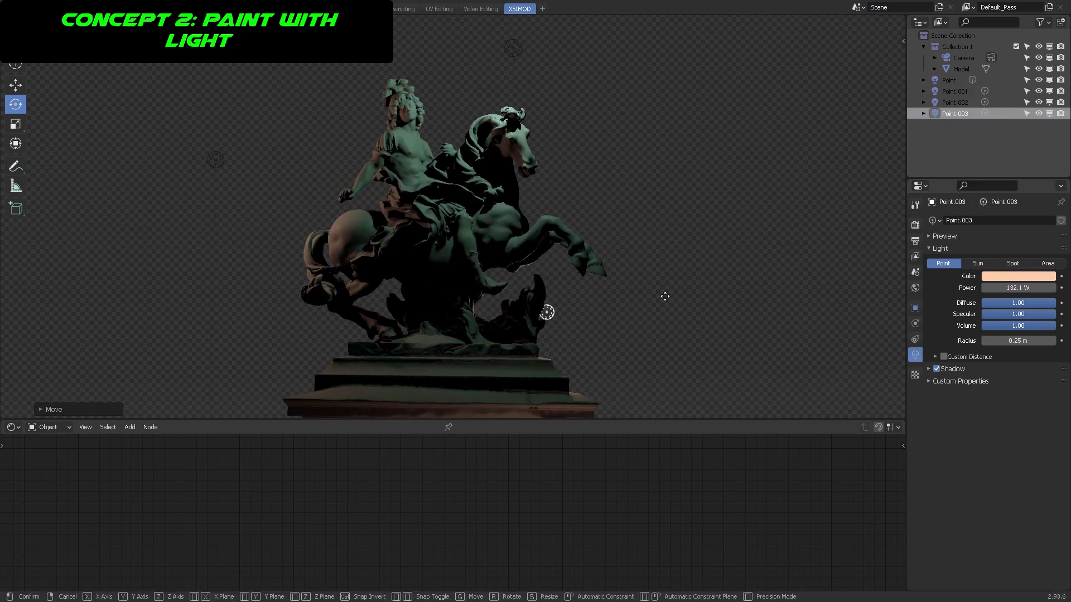
{"action": "left_click", "coordinate": [706, 311]}
{"action": "left_click", "coordinate": [1001, 276]}
{"action": "left_click", "coordinate": [980, 191]}
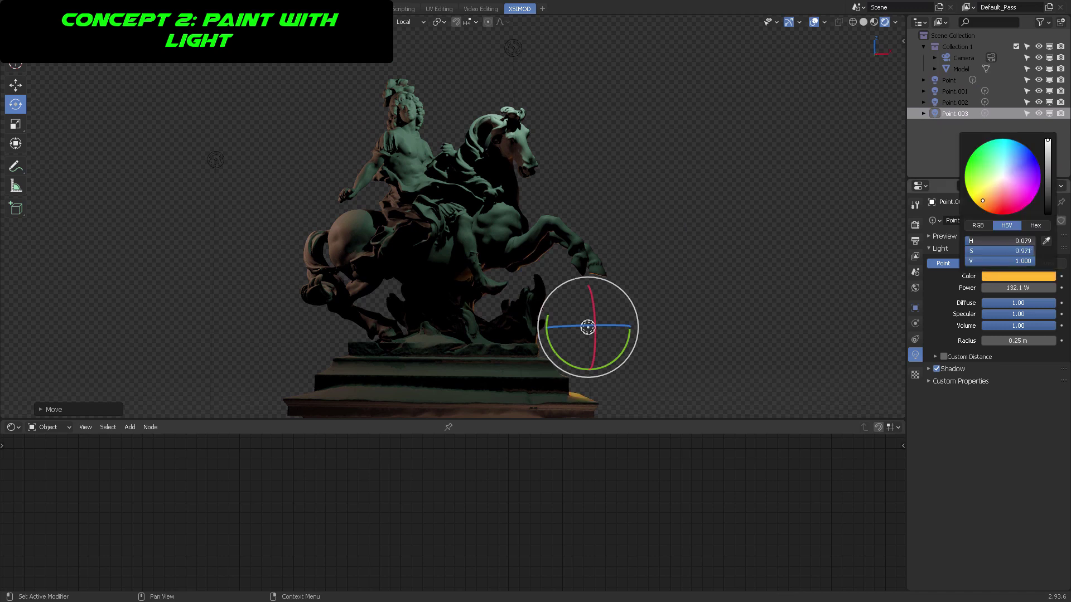
Set the power of the orange point light to 850 W.
{"action": "left_click", "coordinate": [1006, 288]}
{"action": "type", "text": "850"}
{"action": "key", "text": "Return"}
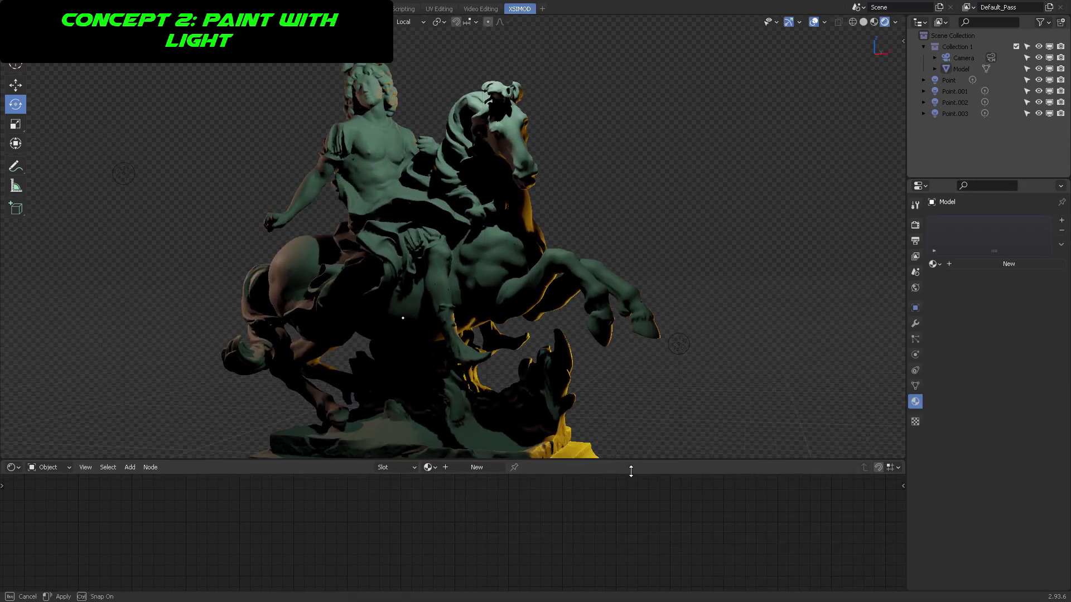
Start appending from another blend file and browse from the Desktop to Painterly Effect\10_Blend_files\ARCANE Stylized Shader.
{"action": "middle_click_drag", "start_coordinate": [634, 469], "coordinate": [611, 329]}
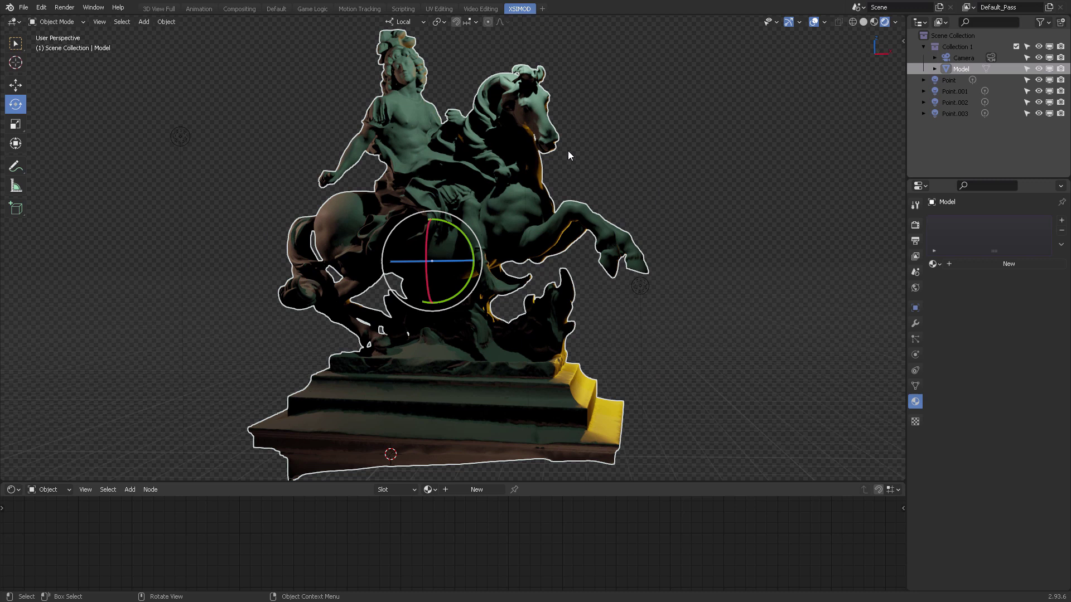
{"action": "left_click_drag", "start_coordinate": [15, 44], "coordinate": [61, 47]}
{"action": "left_click", "coordinate": [23, 9]}
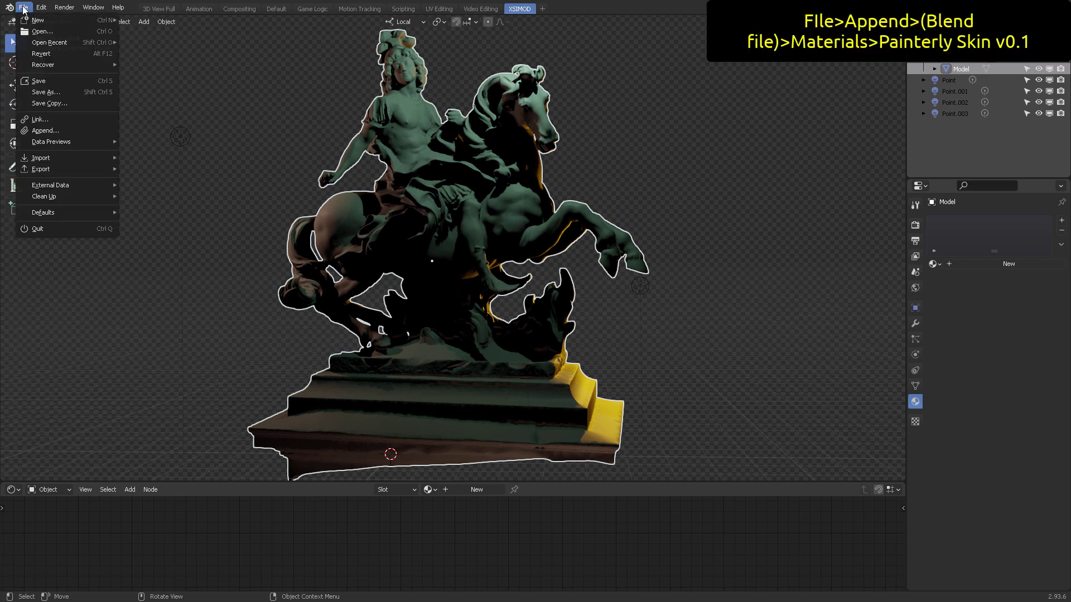
{"action": "left_click", "coordinate": [69, 129]}
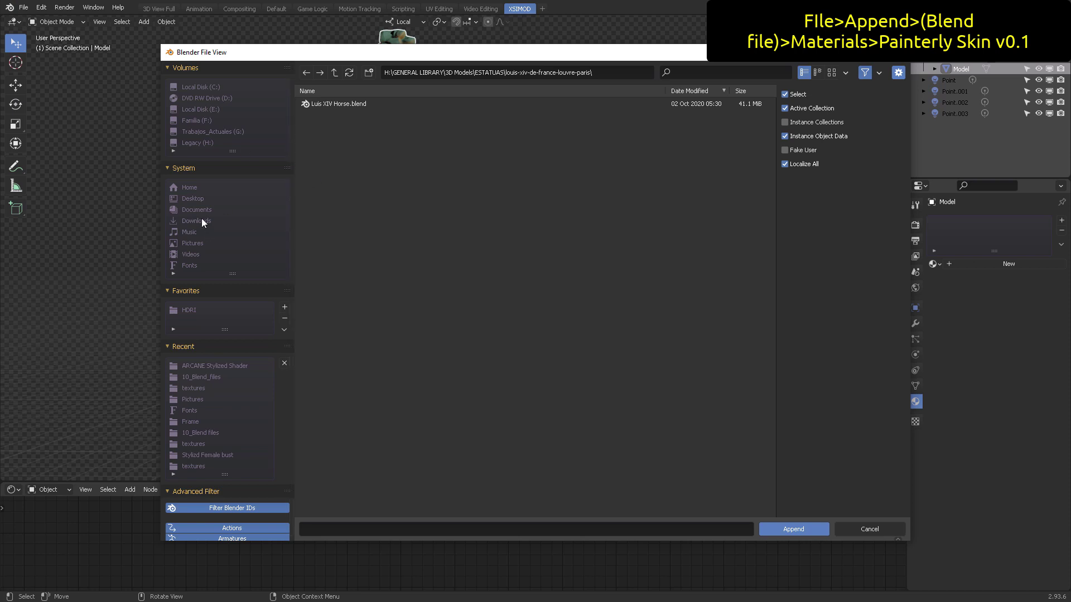
{"action": "left_click", "coordinate": [187, 200]}
{"action": "double_click", "coordinate": [355, 115]}
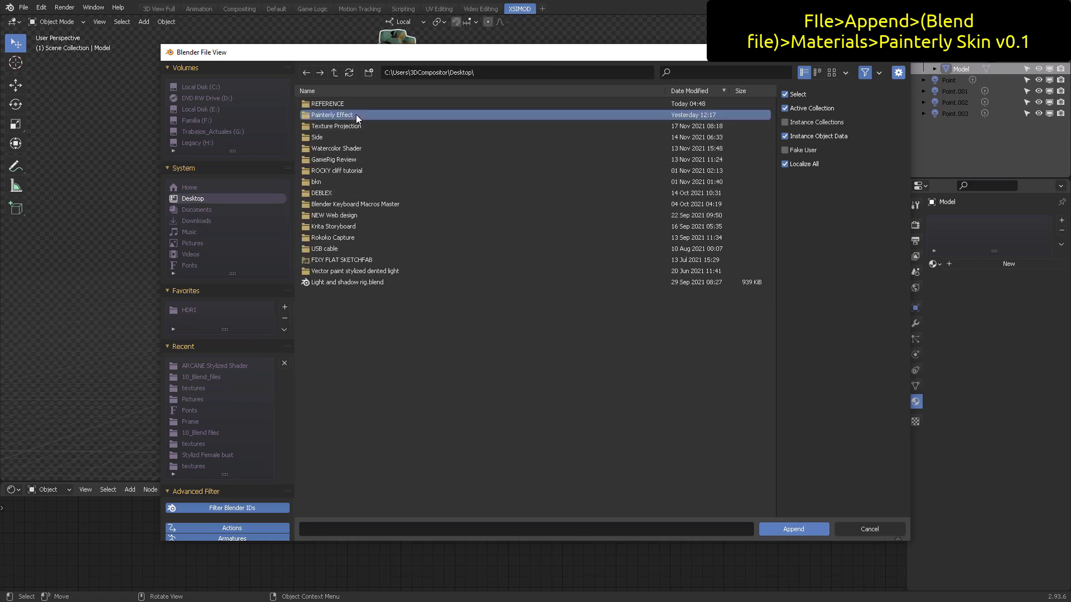
{"action": "double_click", "coordinate": [385, 104]}
{"action": "double_click", "coordinate": [411, 180]}
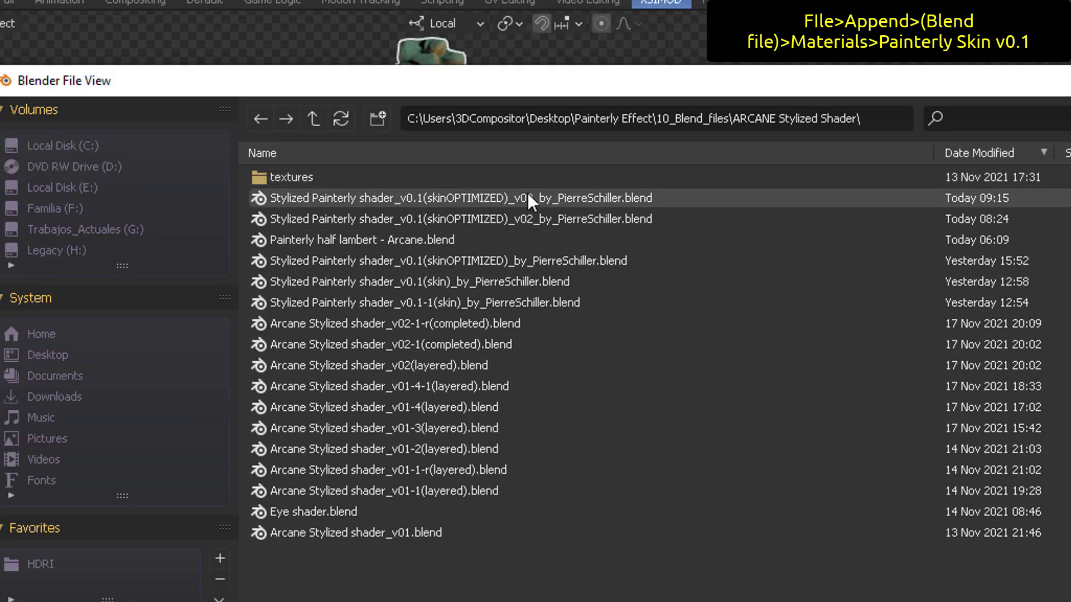
Append the Painterly Skin v0.1 material from the Stylized Painterly shader_v0.1(skinOPTIMIZED)_v03 blend file.
{"action": "double_click", "coordinate": [506, 197]}
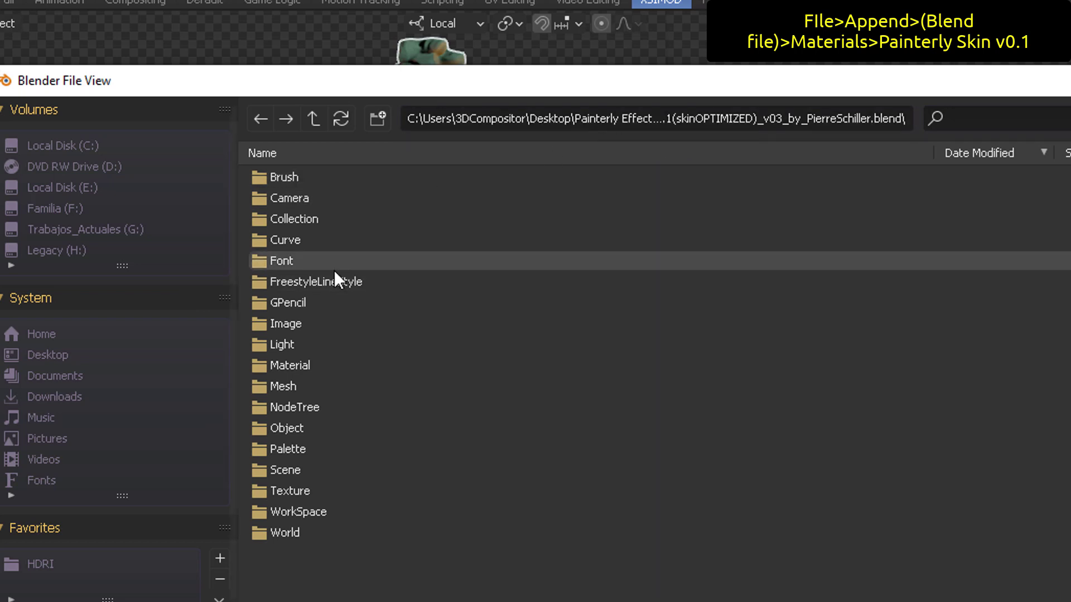
{"action": "double_click", "coordinate": [312, 362]}
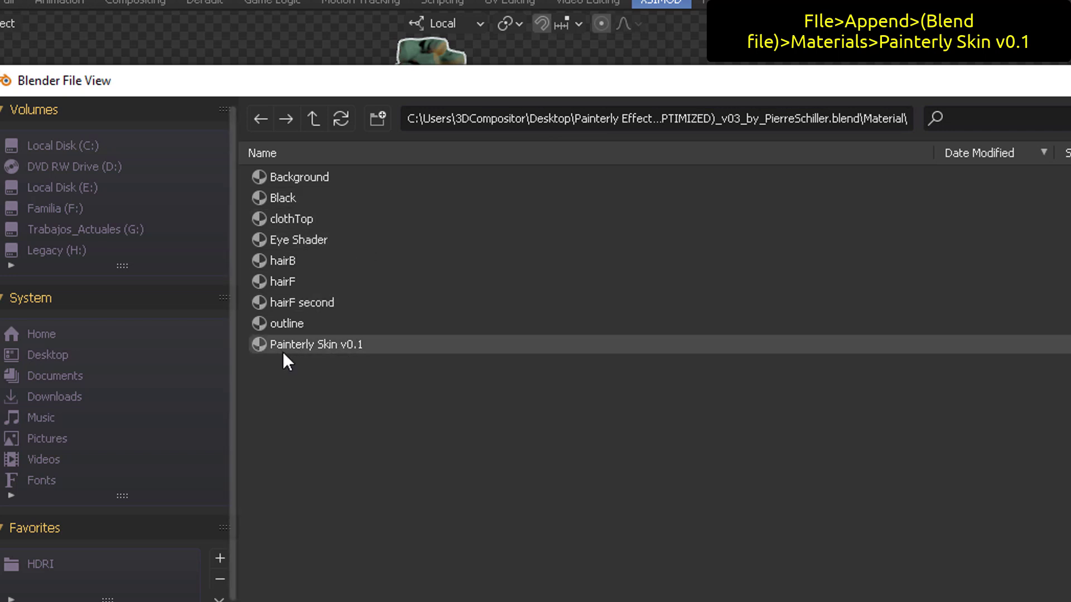
{"action": "left_click", "coordinate": [315, 345]}
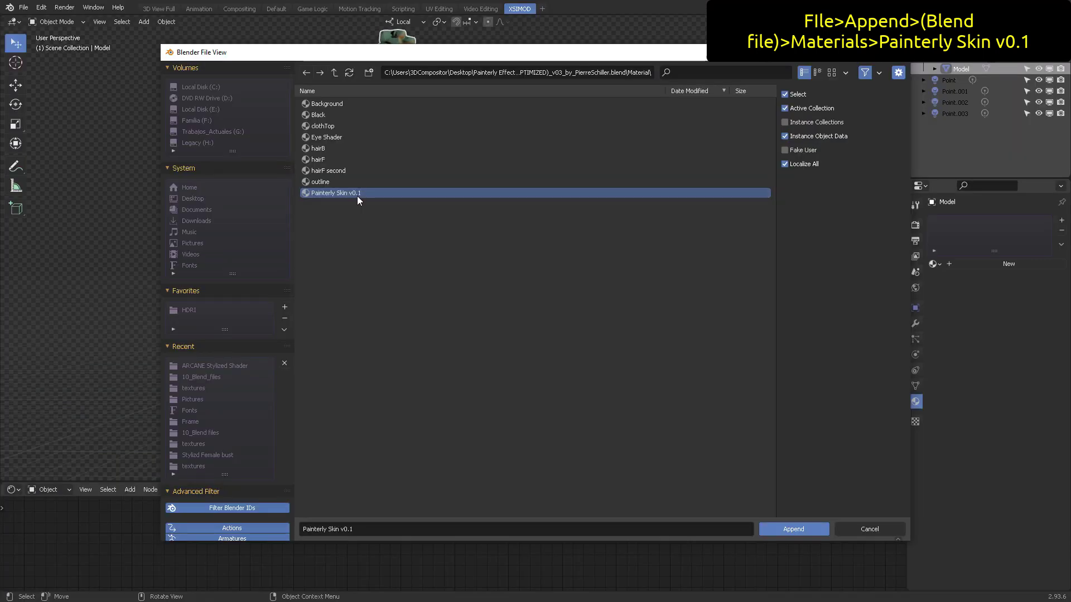
{"action": "left_click", "coordinate": [793, 529]}
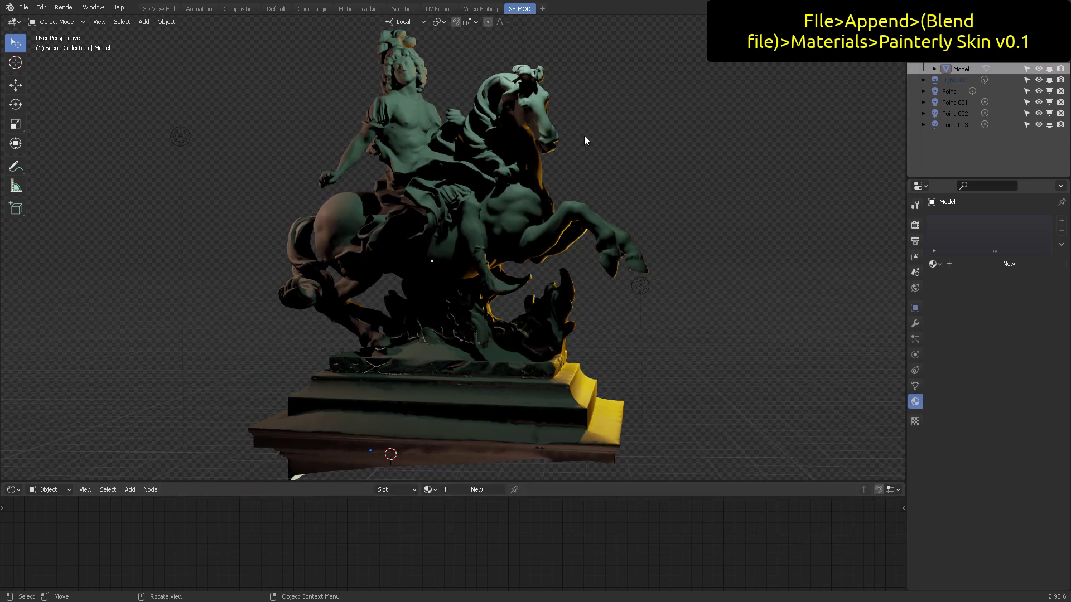
Assign the Painterly Skin v0.1 material to the equestrian statue and inspect the painted result up close.
{"action": "left_click", "coordinate": [519, 153]}
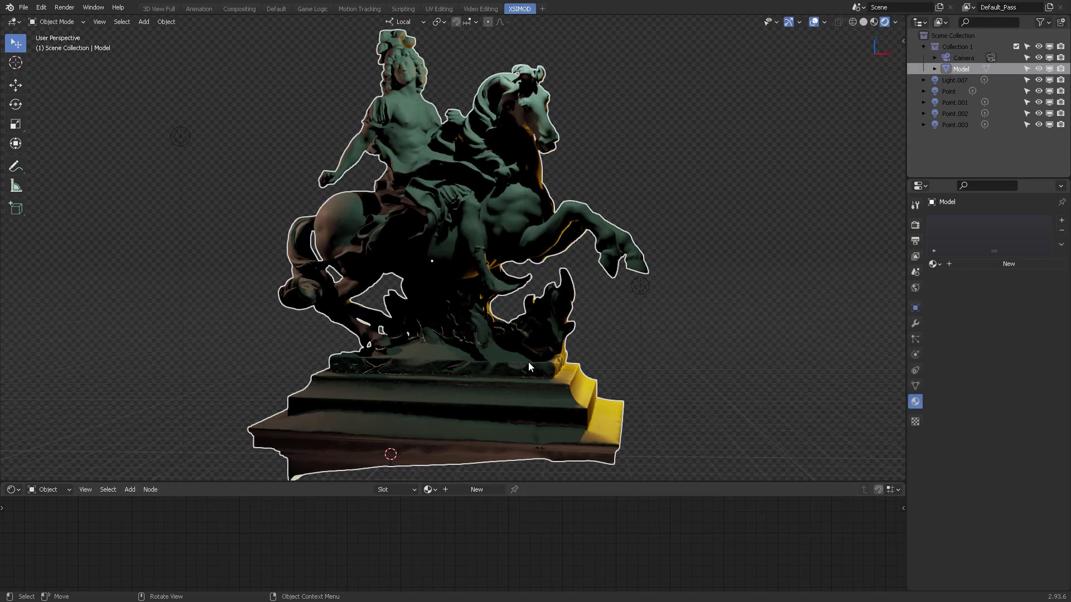
{"action": "left_click", "coordinate": [430, 490]}
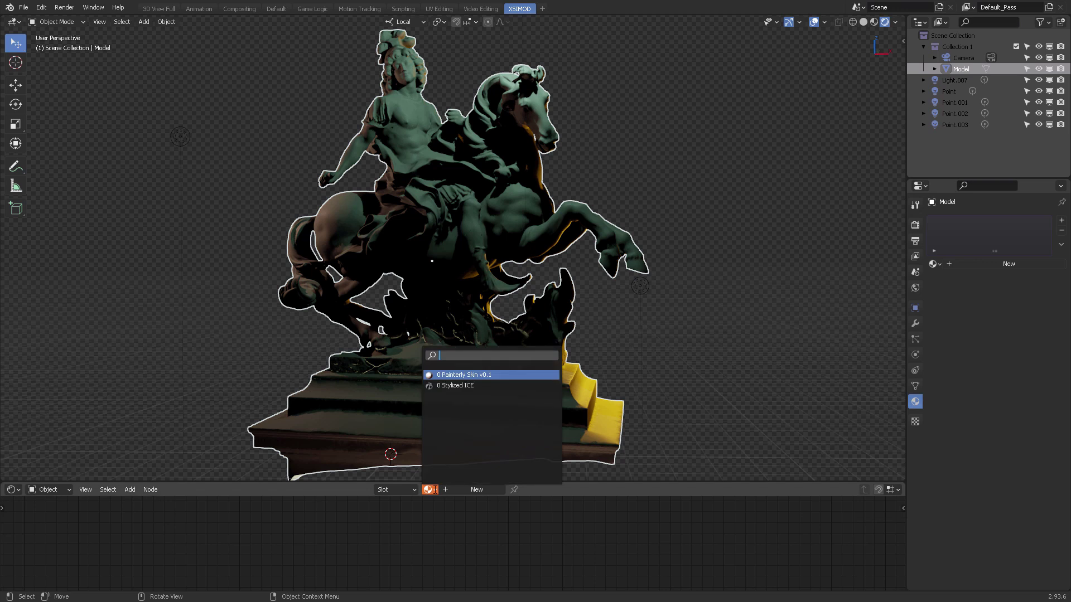
{"action": "left_click", "coordinate": [472, 375]}
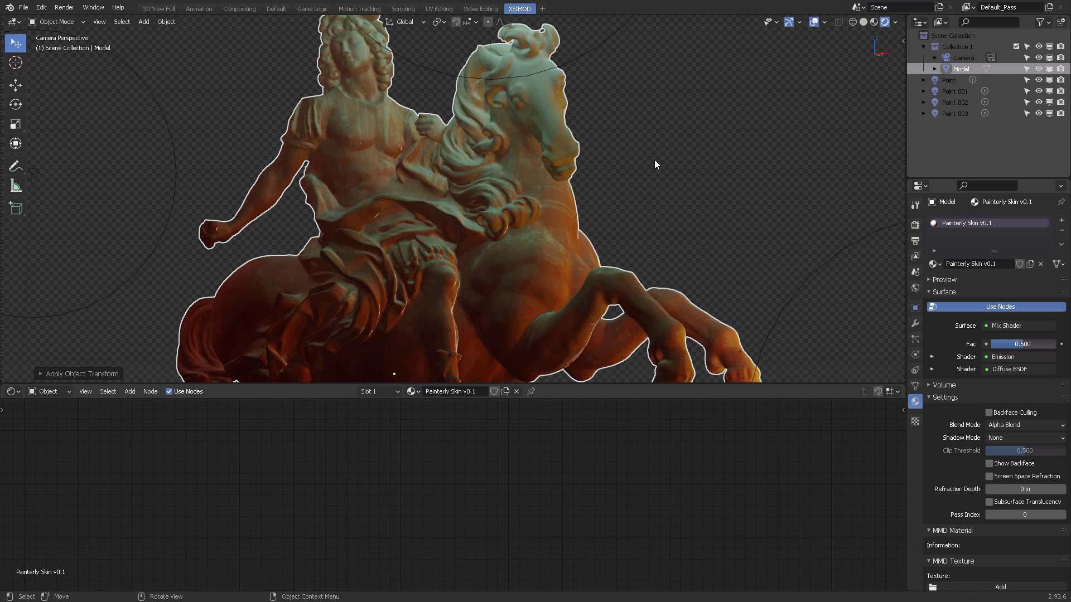
{"action": "middle_click_drag", "start_coordinate": [689, 176], "coordinate": [703, 221]}
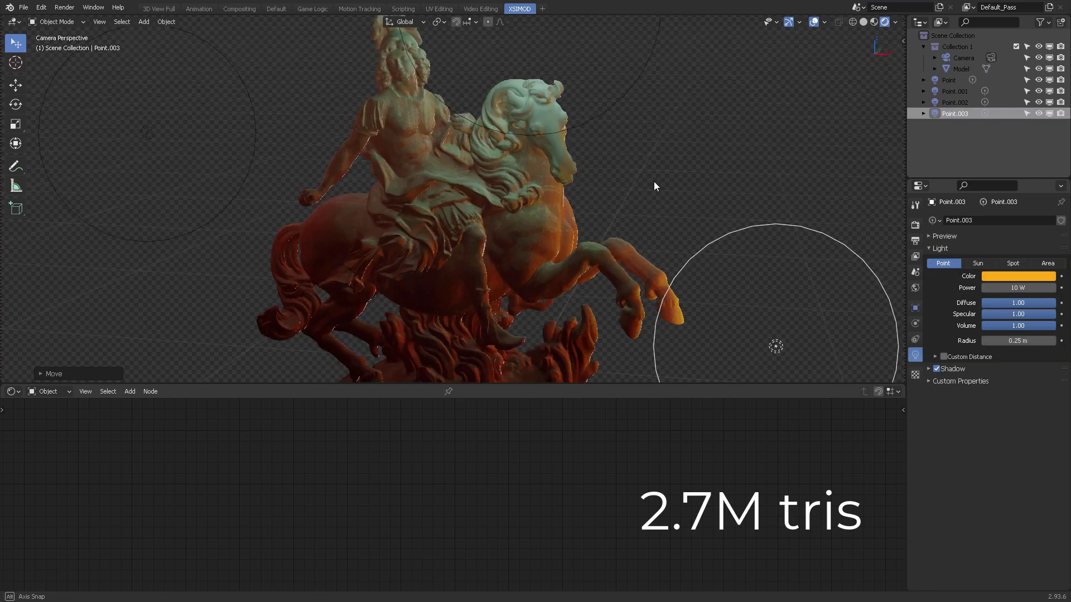
{"action": "middle_click_drag", "start_coordinate": [654, 182], "coordinate": [651, 172]}
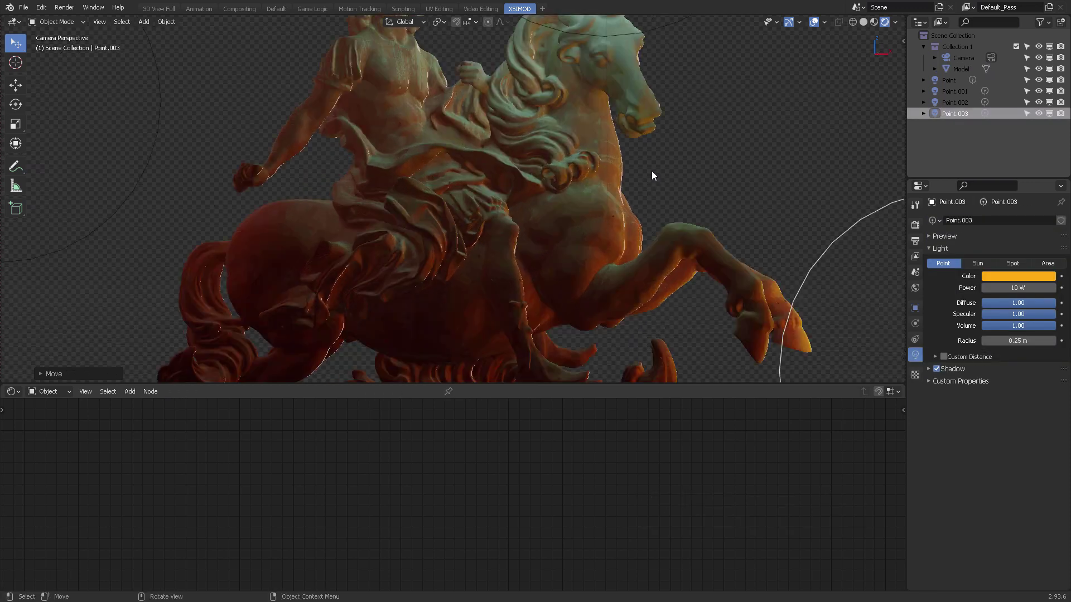
Search the add-ons in the preferences for "flow" and expand the details of Paint: Flow Map Painter.
{"action": "left_click", "coordinate": [94, 178]}
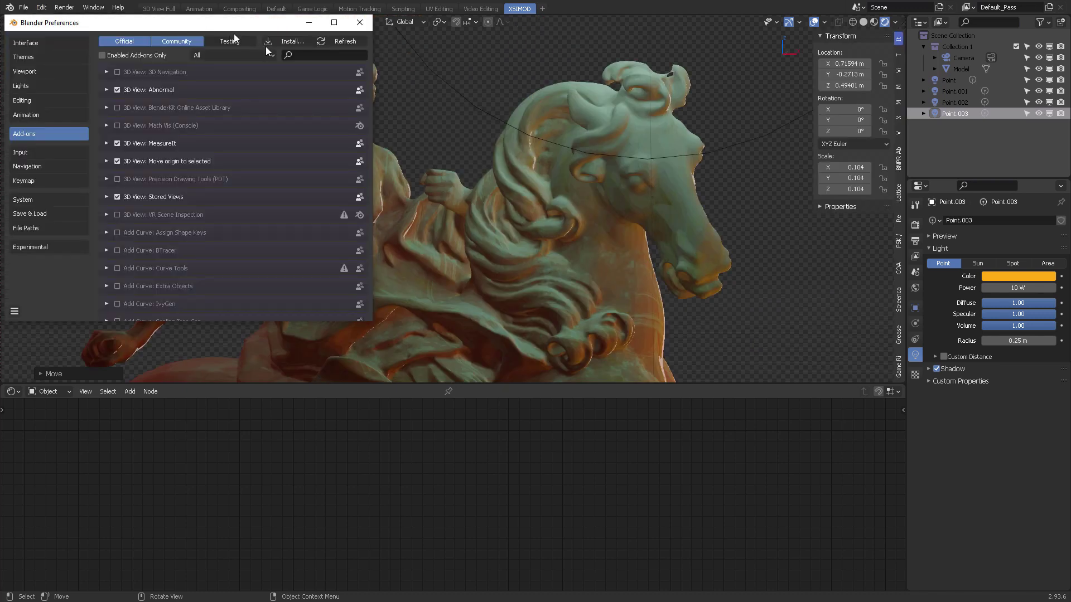
{"action": "left_click_drag", "start_coordinate": [234, 25], "coordinate": [297, 55]}
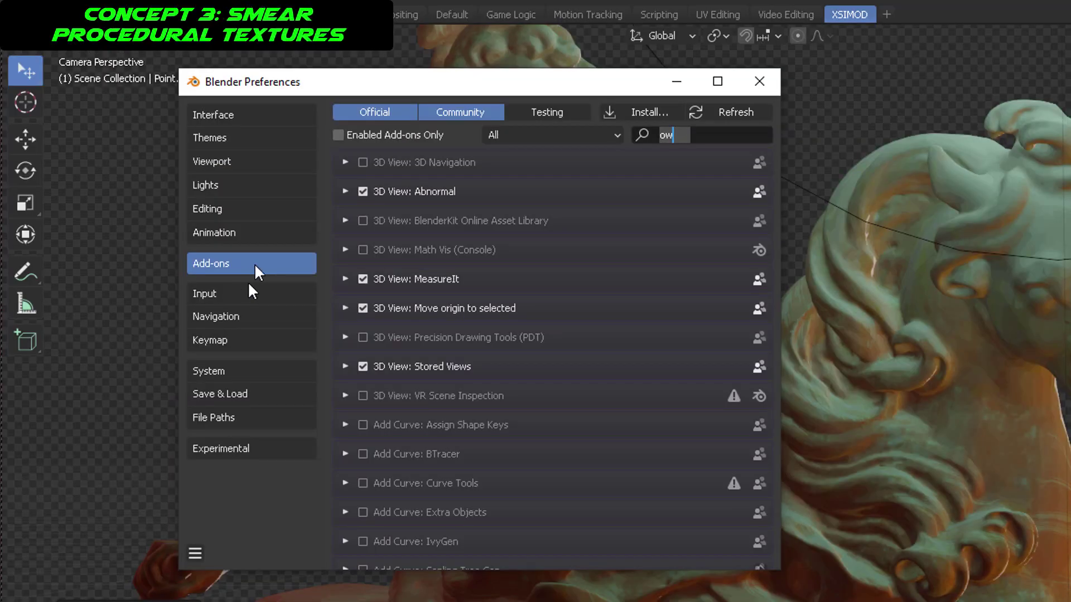
{"action": "left_click", "coordinate": [669, 133]}
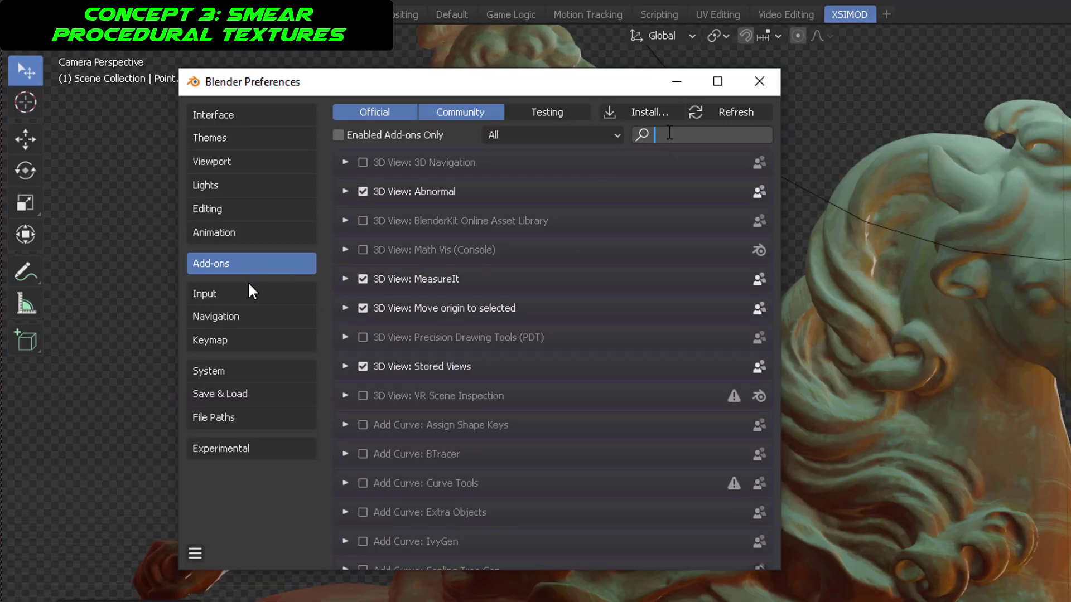
{"action": "type", "text": "flow"}
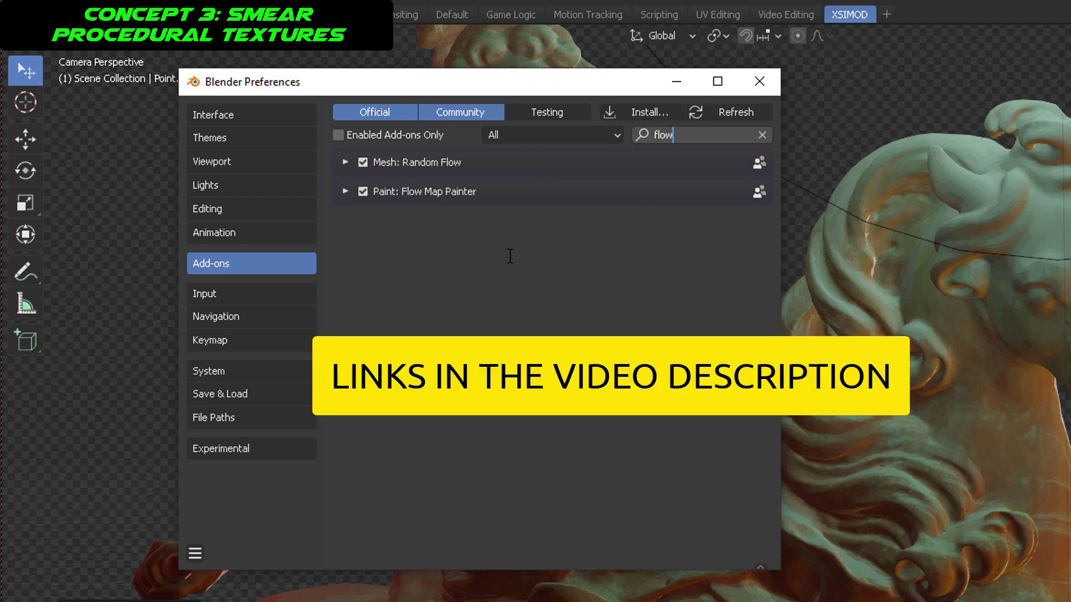
{"action": "key", "text": "Return"}
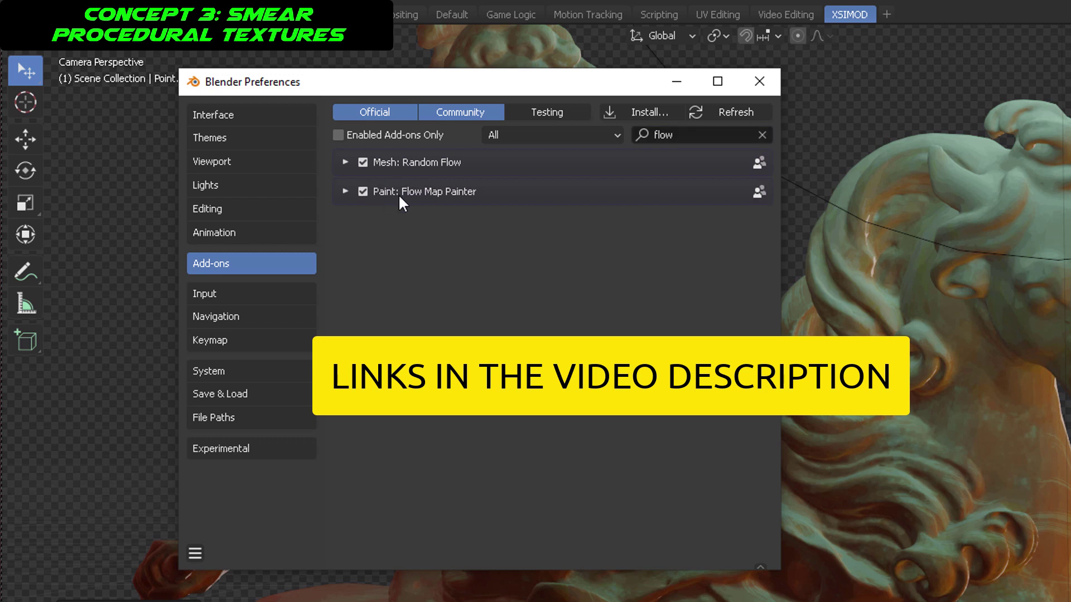
{"action": "left_click", "coordinate": [345, 191]}
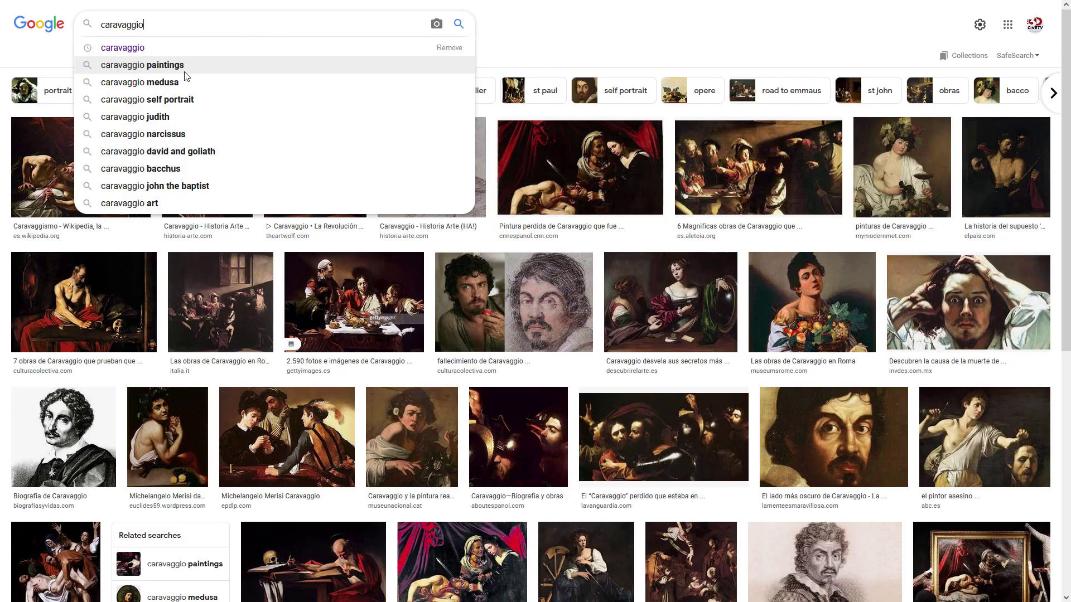
Switch to Google Images in the web browser and search for "caravaggio paintings".
{"action": "left_click", "coordinate": [184, 72]}
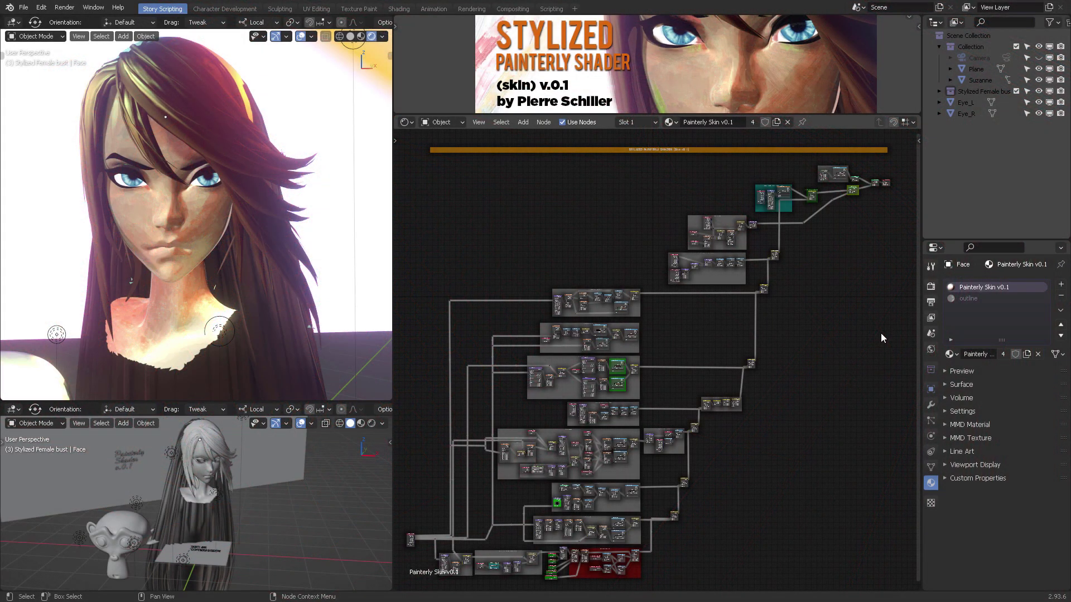
Examine the final part of the female bust's Painterly Skin v0.1 node tree, from the Connect TEXTURE here frame to the Material Output.
{"action": "middle_click_drag", "start_coordinate": [763, 475], "coordinate": [766, 470]}
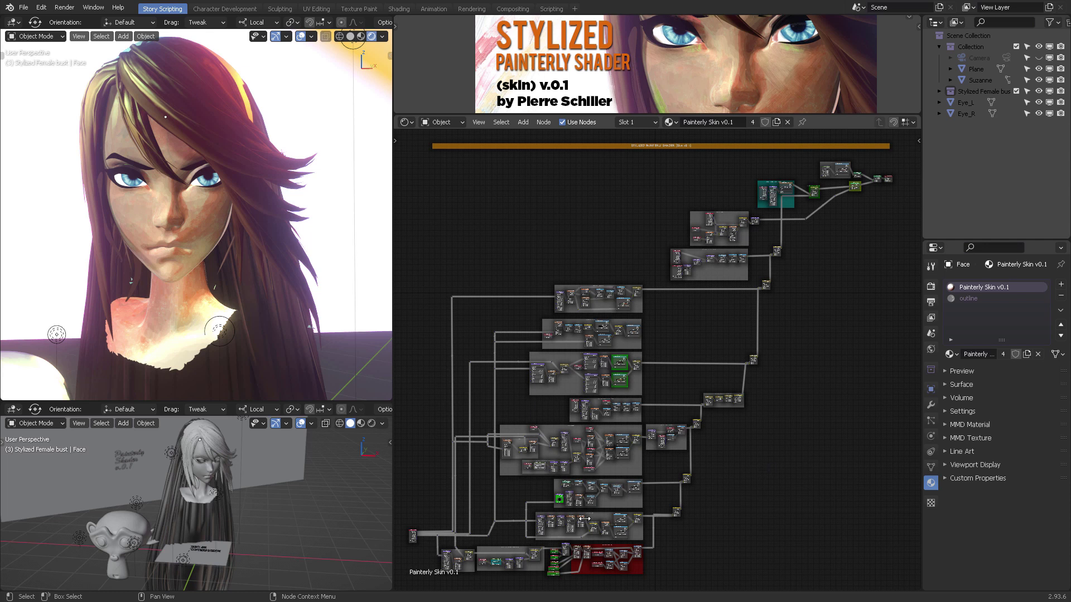
{"action": "left_click", "coordinate": [636, 537]}
{"action": "scroll", "coordinate": [741, 370], "scroll_direction": "up", "scroll_amount": 5}
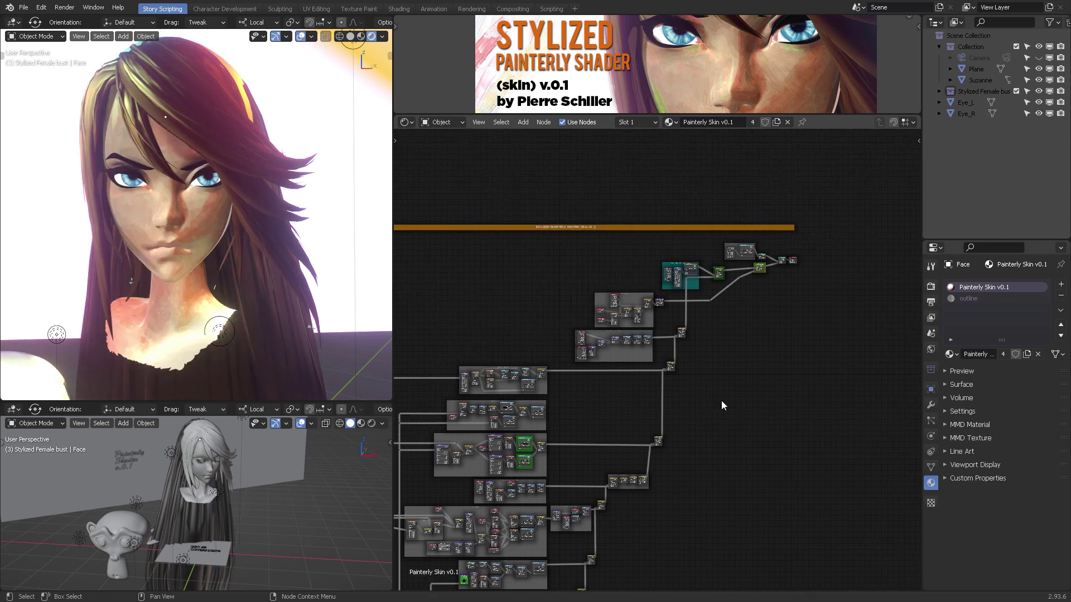
{"action": "middle_click_drag", "start_coordinate": [733, 369], "coordinate": [716, 448]}
{"action": "scroll", "coordinate": [716, 447], "scroll_direction": "up", "scroll_amount": 11}
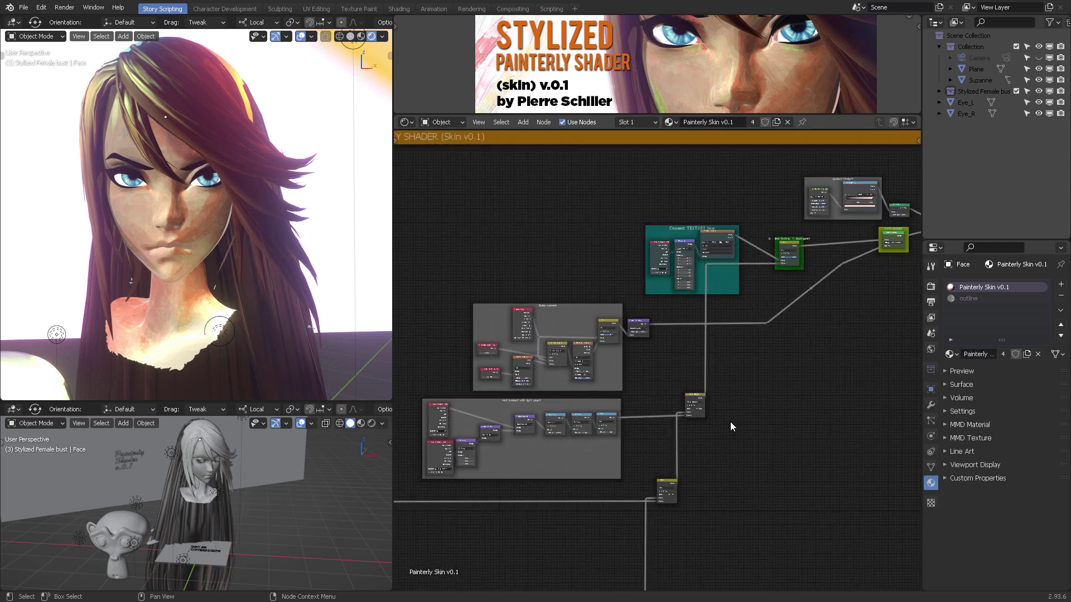
{"action": "middle_click_drag", "start_coordinate": [761, 379], "coordinate": [699, 472]}
{"action": "scroll", "coordinate": [741, 402], "scroll_direction": "up", "scroll_amount": 3}
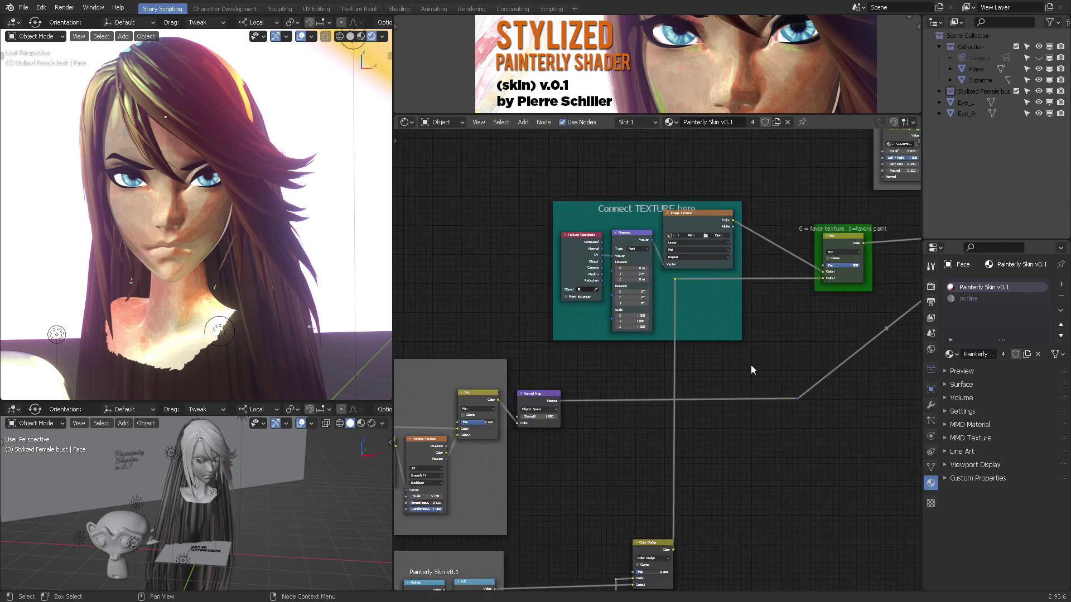
{"action": "scroll", "coordinate": [748, 374], "scroll_direction": "up", "scroll_amount": 1}
{"action": "middle_click_drag", "start_coordinate": [730, 386], "coordinate": [642, 481]}
{"action": "scroll", "coordinate": [683, 453], "scroll_direction": "down", "scroll_amount": 1}
{"action": "scroll", "coordinate": [689, 448], "scroll_direction": "down", "scroll_amount": 6}
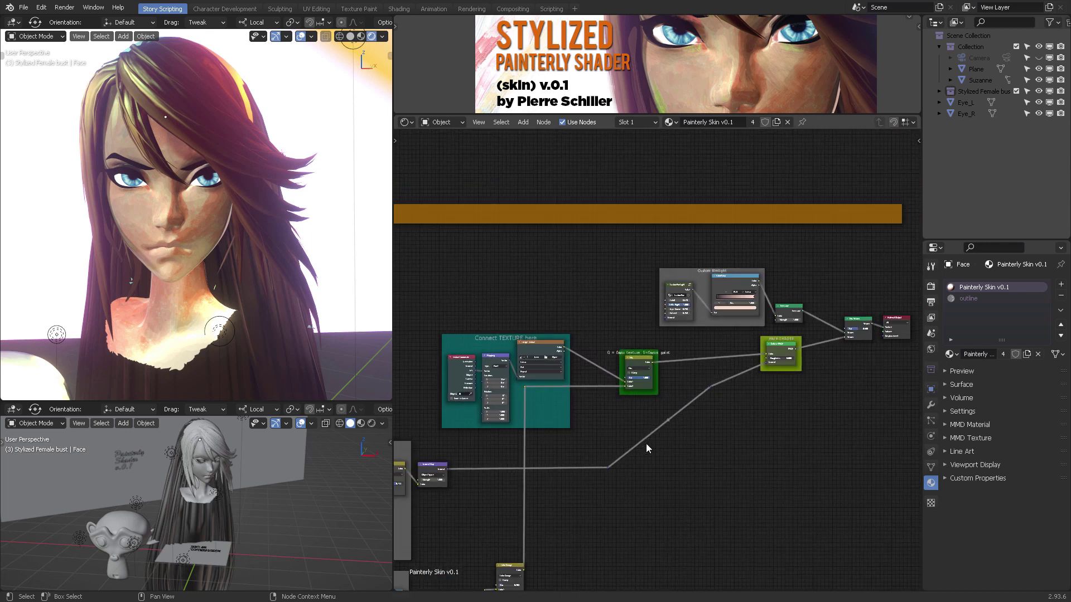
{"action": "scroll", "coordinate": [664, 418], "scroll_direction": "up", "scroll_amount": 4}
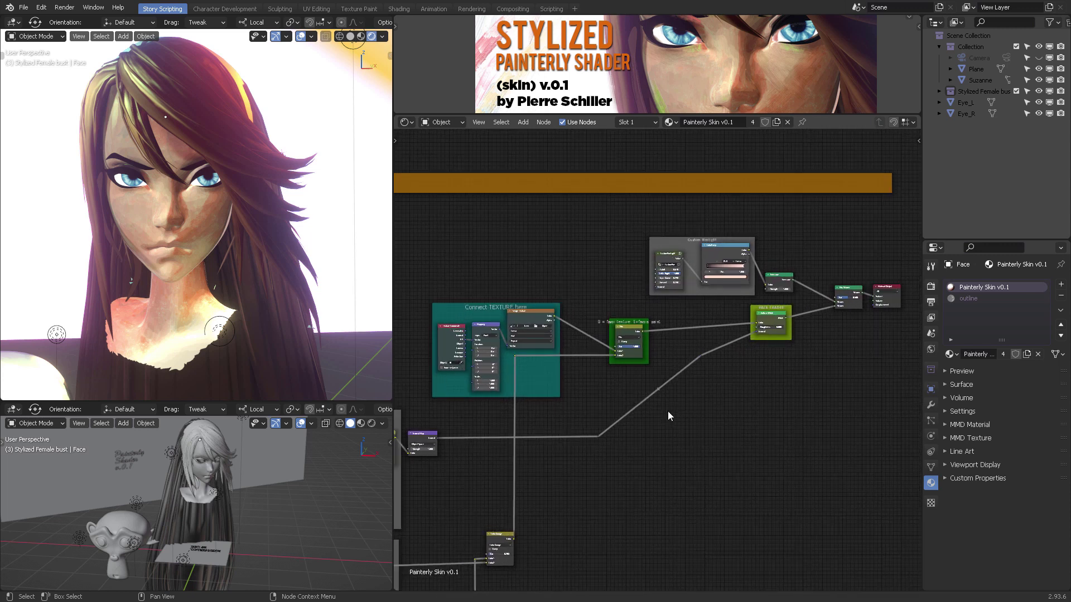
{"action": "left_click_drag", "start_coordinate": [435, 212], "coordinate": [918, 398]}
{"action": "left_click", "coordinate": [604, 397]}
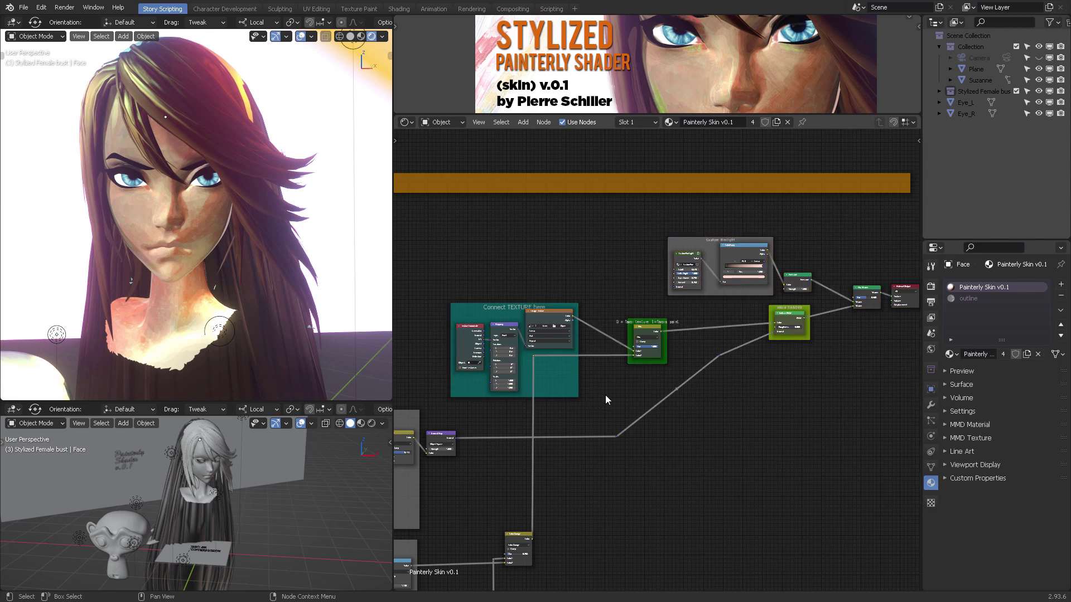
Review the blending modes of the green-framed Mix node fed by the Connect TEXTURE here frame, keeping it on Mix.
{"action": "scroll", "coordinate": [592, 392], "scroll_direction": "up", "scroll_amount": 5}
{"action": "middle_click_drag", "start_coordinate": [590, 390], "coordinate": [764, 397]}
{"action": "scroll", "coordinate": [764, 387], "scroll_direction": "up", "scroll_amount": 4}
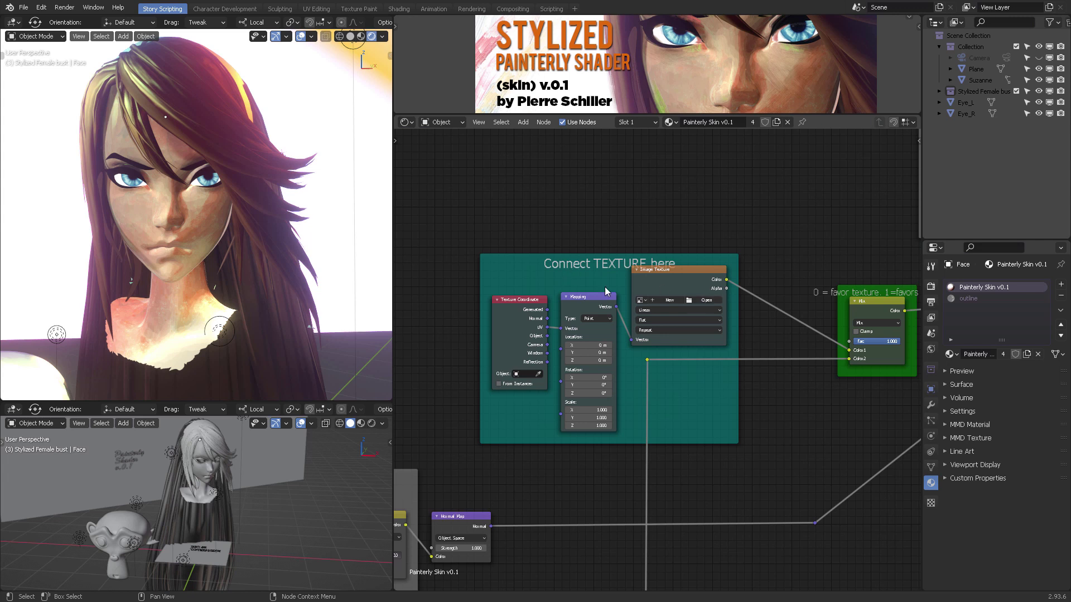
{"action": "middle_click_drag", "start_coordinate": [718, 264], "coordinate": [544, 203]}
{"action": "left_click", "coordinate": [664, 266]}
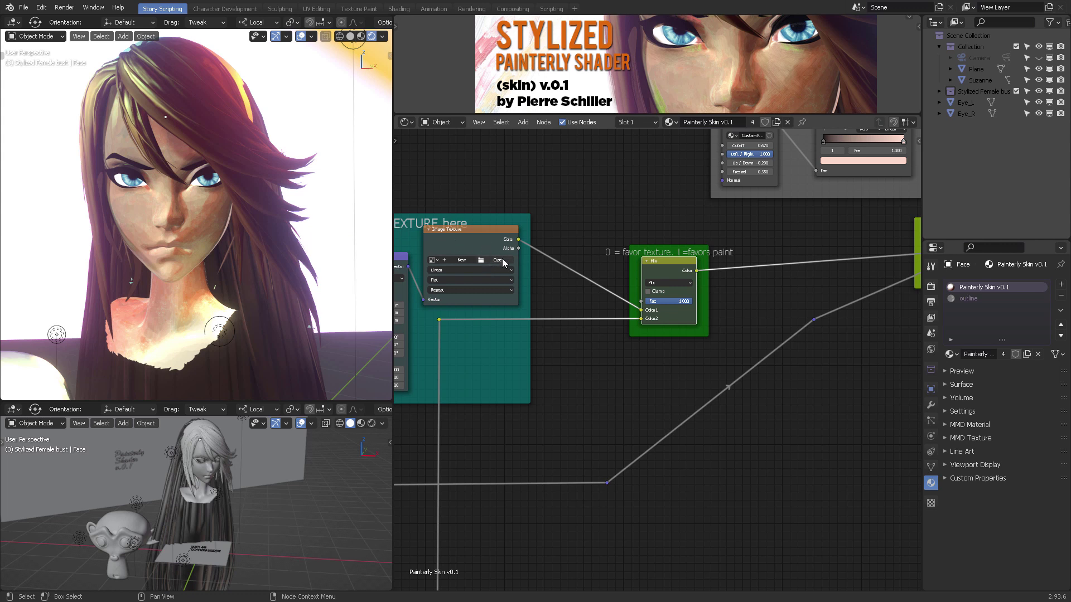
{"action": "left_click", "coordinate": [670, 283]}
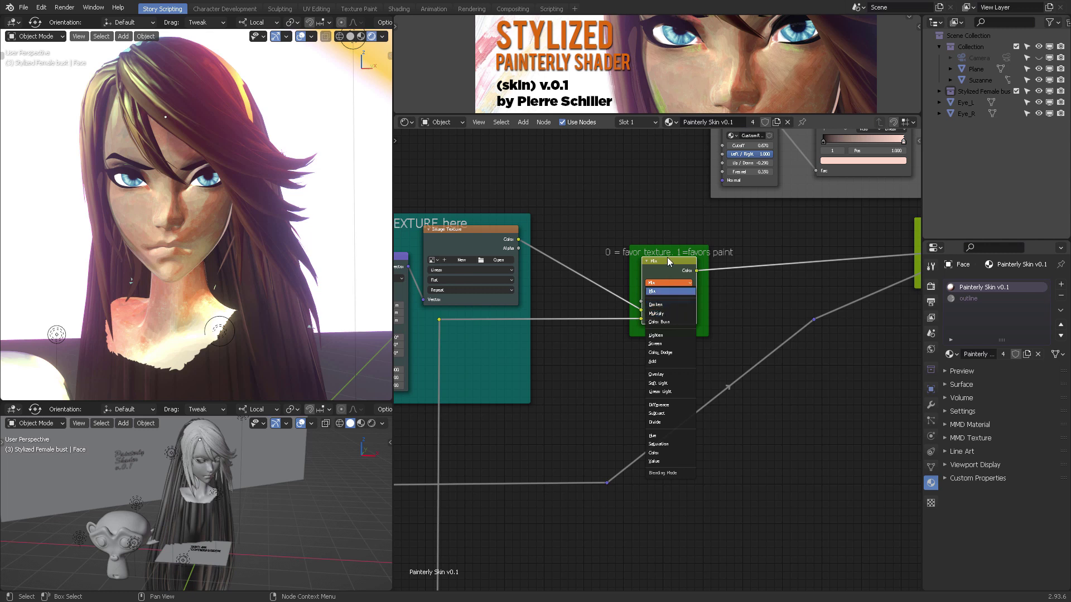
{"action": "left_click", "coordinate": [668, 291]}
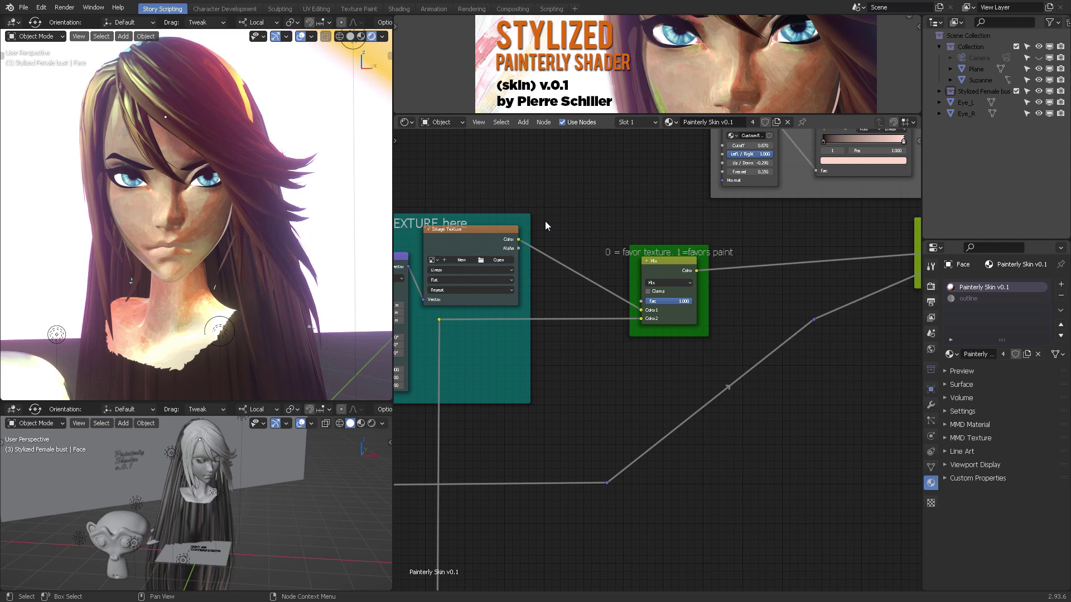
Examine the Custom Rimlight and MAIN SHADER frames that feed the Mix Shader before the Material Output.
{"action": "middle_click_drag", "start_coordinate": [545, 225], "coordinate": [583, 222]}
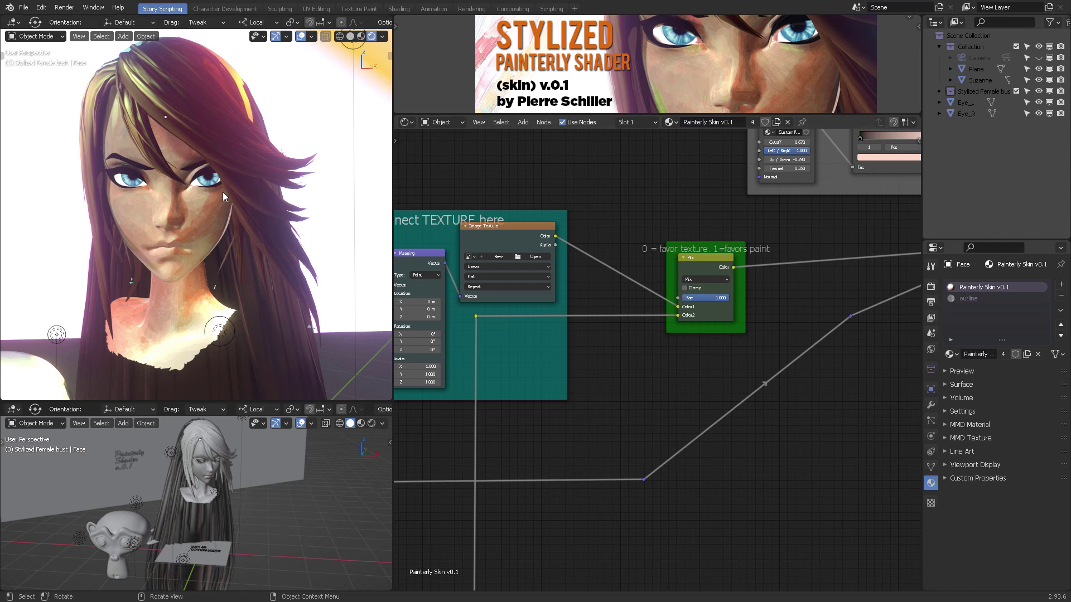
{"action": "scroll", "coordinate": [711, 240], "scroll_direction": "down", "scroll_amount": 1}
{"action": "middle_click_drag", "start_coordinate": [713, 240], "coordinate": [450, 279]}
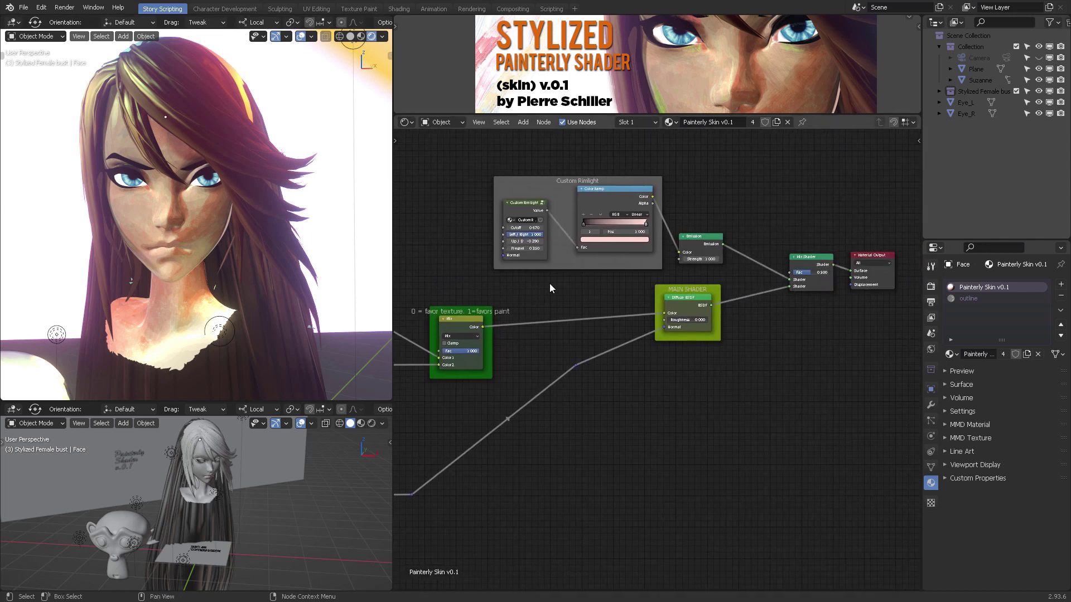
{"action": "middle_click_drag", "start_coordinate": [691, 418], "coordinate": [753, 313]}
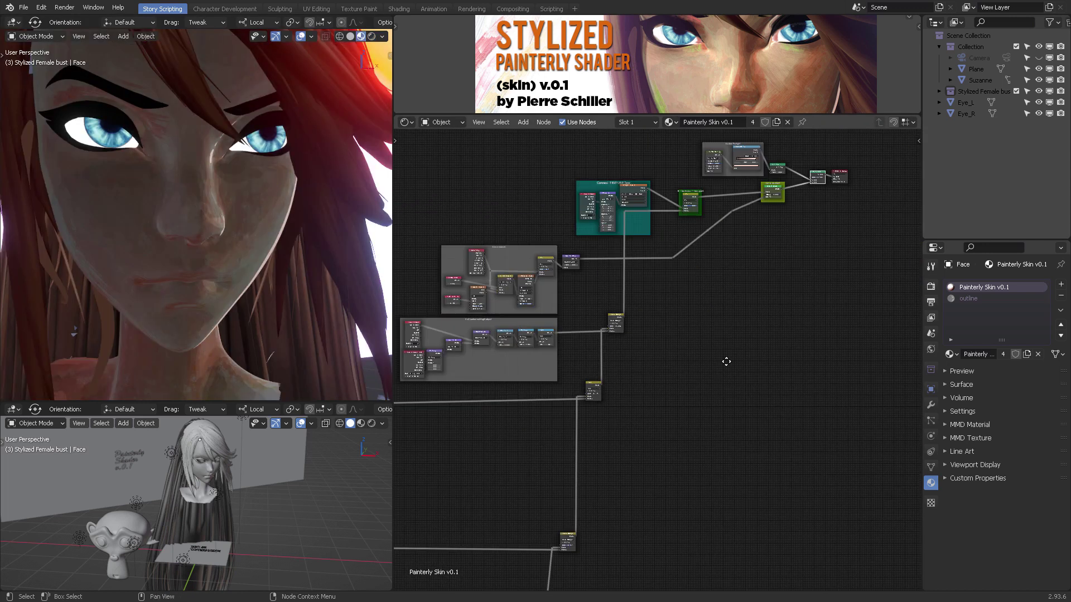
Examine the lower part of the Painterly Skin v0.1 node tree around the "Sets the vertex color space correctly" frame.
{"action": "middle_click_drag", "start_coordinate": [581, 435], "coordinate": [742, 223]}
{"action": "middle_click_drag", "start_coordinate": [697, 333], "coordinate": [781, 218]}
{"action": "middle_click_drag", "start_coordinate": [636, 522], "coordinate": [826, 302]}
{"action": "scroll", "coordinate": [639, 433], "scroll_direction": "up", "scroll_amount": 5}
{"action": "middle_click_drag", "start_coordinate": [546, 406], "coordinate": [748, 452]}
{"action": "scroll", "coordinate": [611, 444], "scroll_direction": "up", "scroll_amount": 5}
{"action": "scroll", "coordinate": [589, 442], "scroll_direction": "up", "scroll_amount": 4}
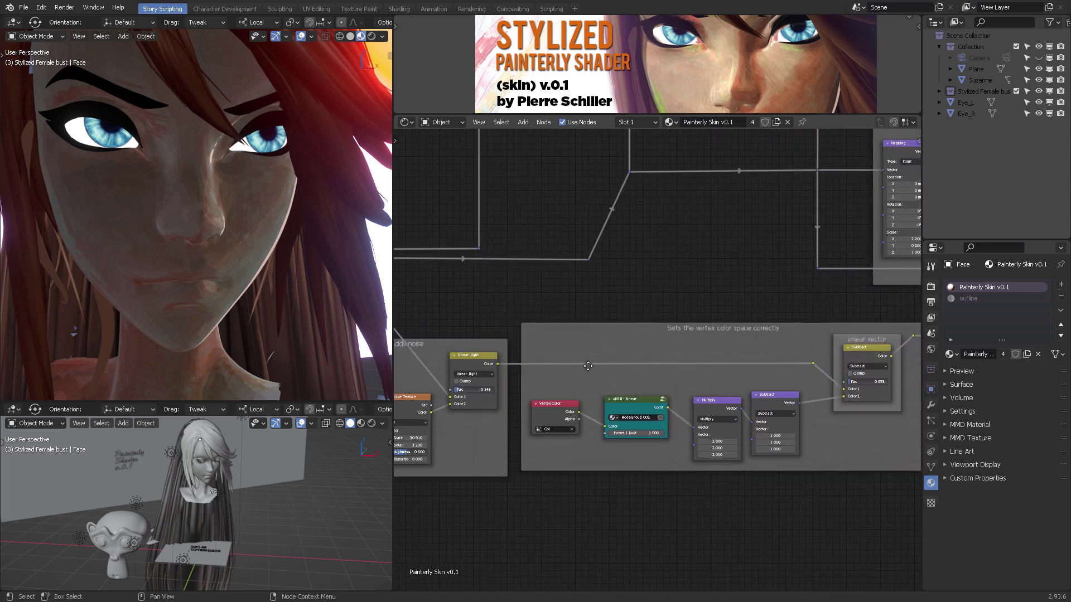
{"action": "middle_click_drag", "start_coordinate": [588, 366], "coordinate": [680, 338]}
{"action": "middle_click_drag", "start_coordinate": [730, 290], "coordinate": [803, 283]}
{"action": "scroll", "coordinate": [621, 311], "scroll_direction": "up", "scroll_amount": 1}
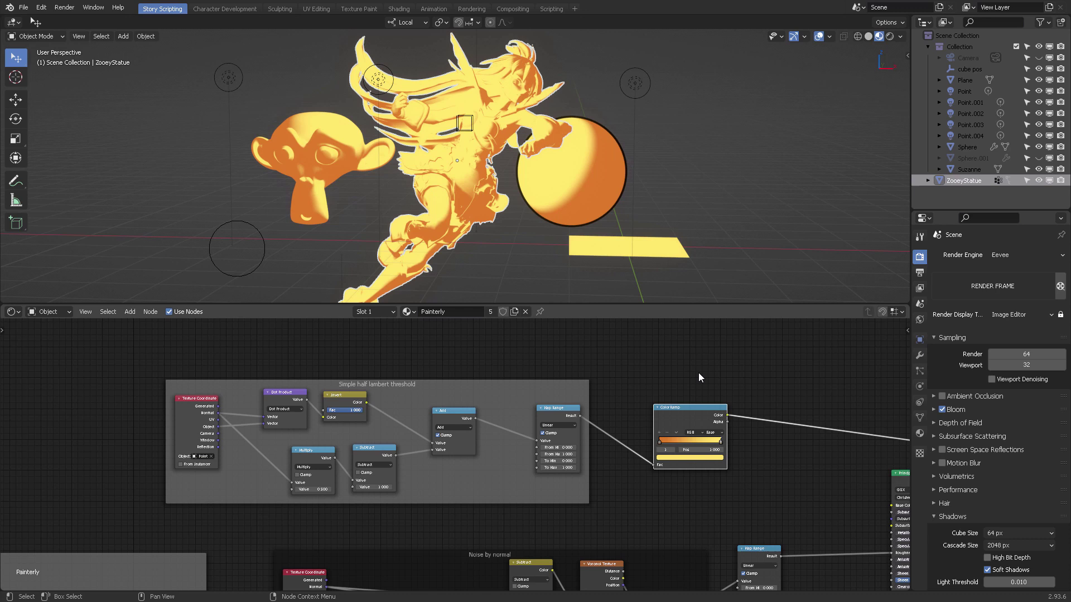
Cut the orange-yellow ColorRamp's link to the Viewer and preview the last Add node of the statue's Painterly material.
{"action": "middle_click_drag", "start_coordinate": [699, 373], "coordinate": [434, 390]}
{"action": "right_click_drag", "start_coordinate": [485, 386], "coordinate": [426, 425], "text": "ctrl"}
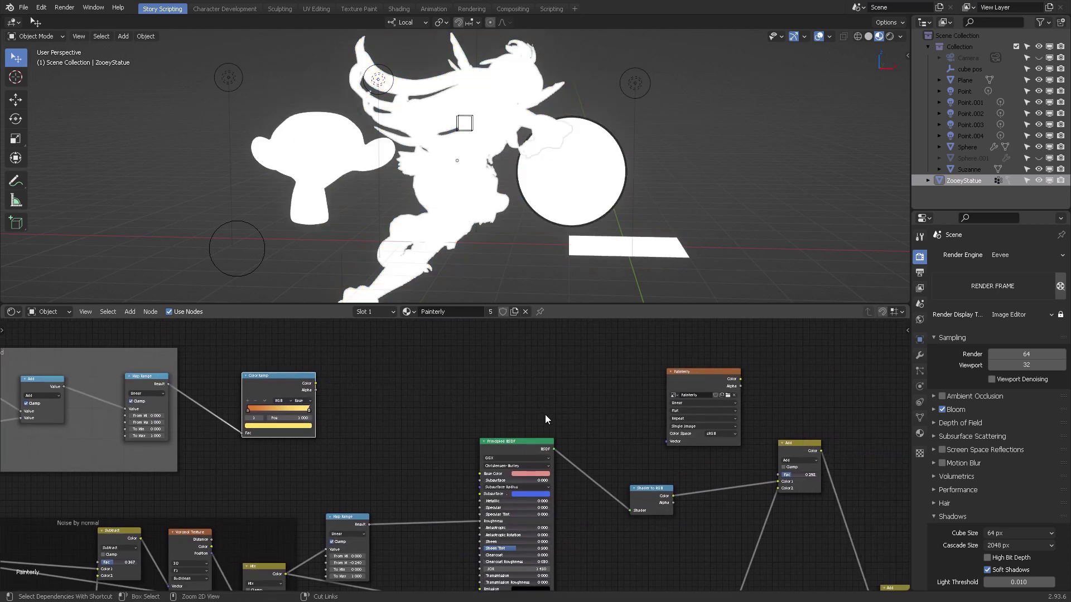
{"action": "middle_click_drag", "start_coordinate": [579, 448], "coordinate": [333, 403]}
{"action": "middle_click_drag", "start_coordinate": [676, 437], "coordinate": [600, 352]}
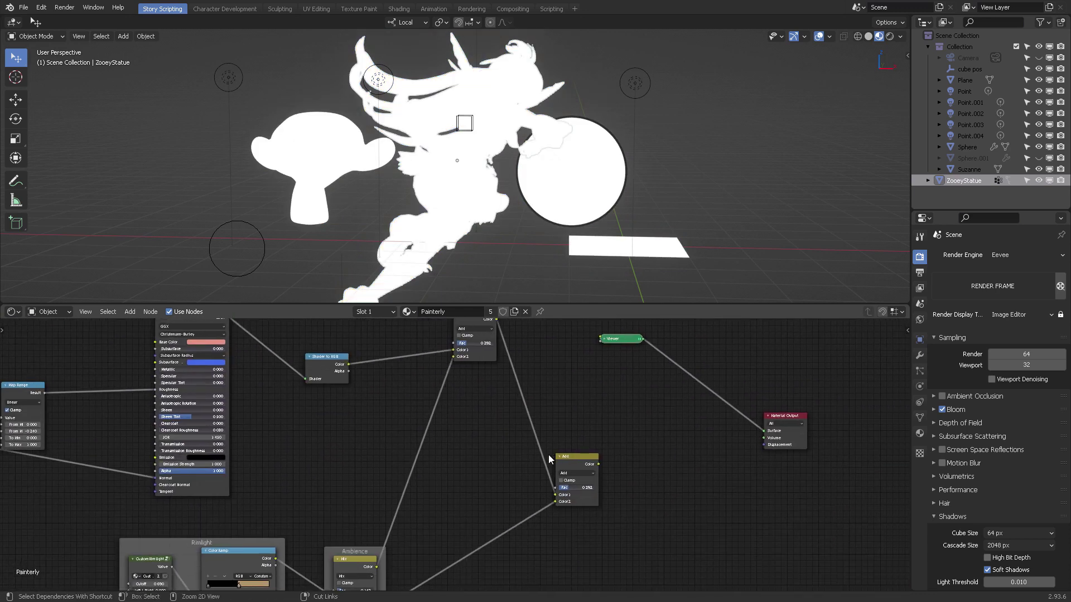
{"action": "left_click", "coordinate": [572, 459], "text": "ctrl+shift"}
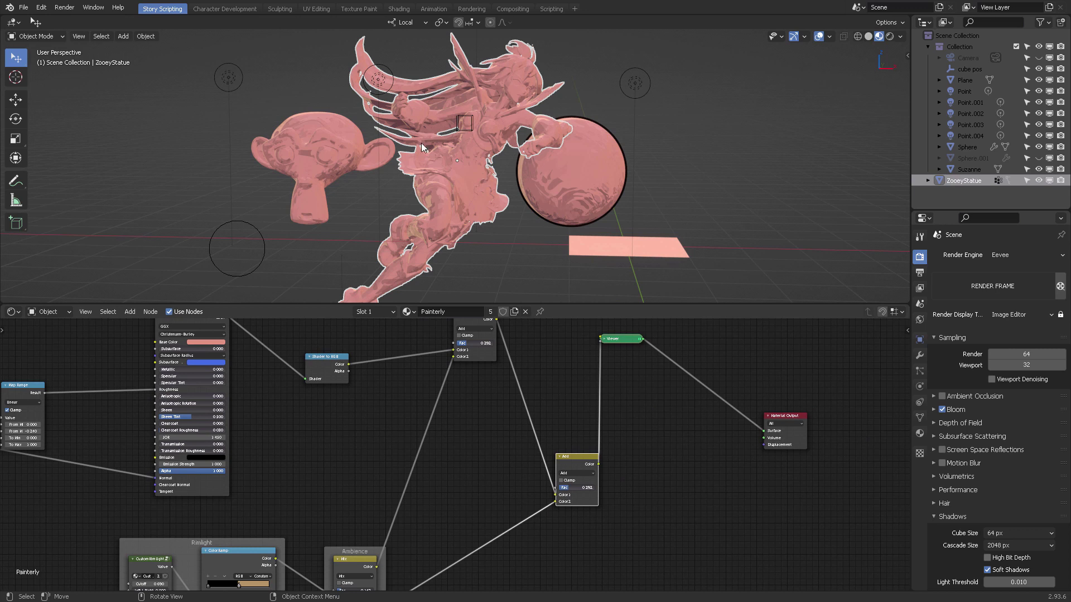
Switch the 3D viewport to rendered shading and view the statue closer up.
{"action": "middle_click_drag", "start_coordinate": [468, 126], "coordinate": [501, 175]}
{"action": "scroll", "coordinate": [558, 160], "scroll_direction": "up", "scroll_amount": 4}
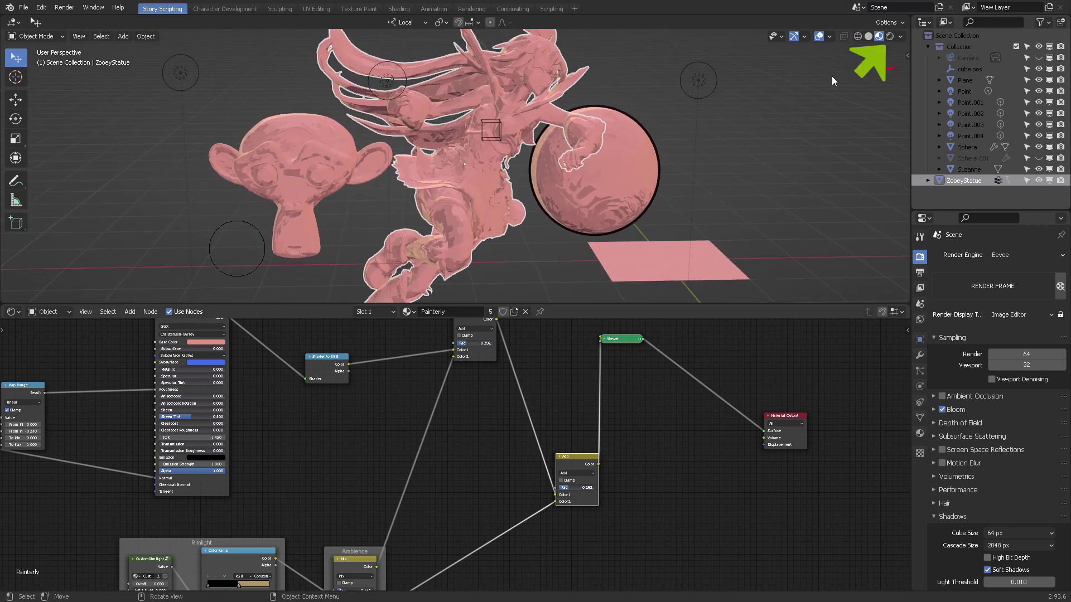
{"action": "left_click", "coordinate": [890, 37]}
{"action": "middle_click_drag", "start_coordinate": [735, 163], "coordinate": [544, 157]}
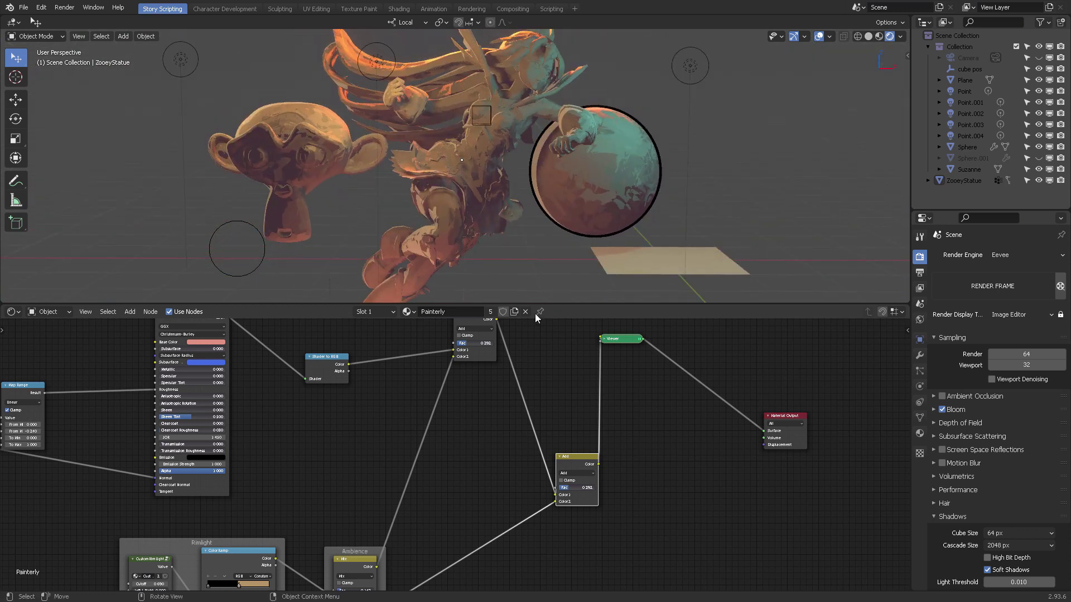
Preview the orange-yellow ColorRamp fed by the Simple half lambert threshold frame on the scene's objects.
{"action": "middle_click_drag", "start_coordinate": [272, 397], "coordinate": [590, 468]}
{"action": "scroll", "coordinate": [419, 391], "scroll_direction": "down", "scroll_amount": 3}
{"action": "middle_click_drag", "start_coordinate": [413, 372], "coordinate": [421, 385]}
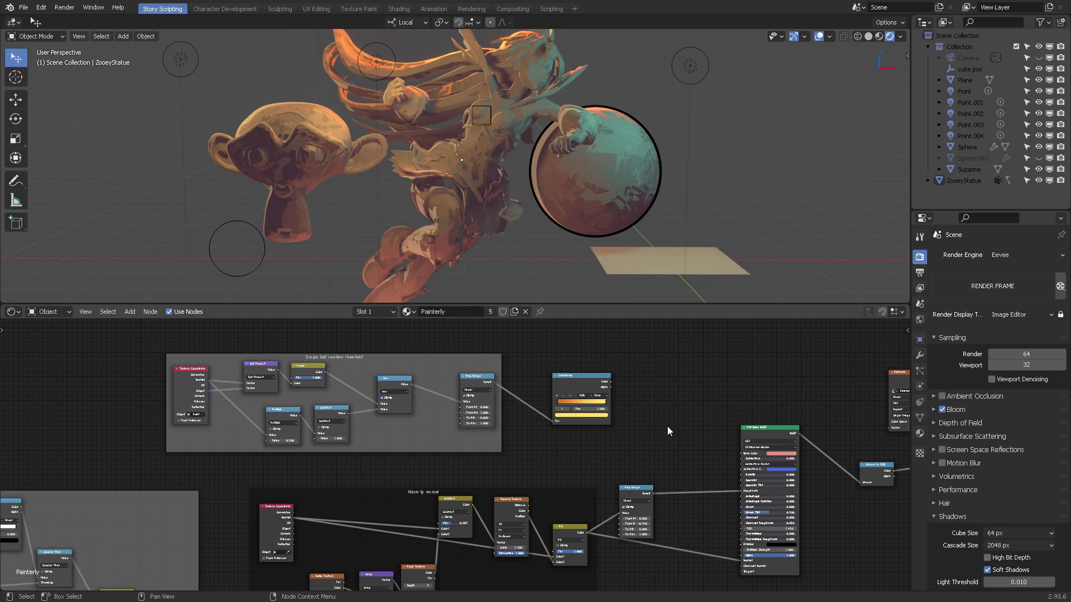
{"action": "scroll", "coordinate": [667, 427], "scroll_direction": "up", "scroll_amount": 4}
{"action": "middle_click_drag", "start_coordinate": [622, 451], "coordinate": [675, 473]}
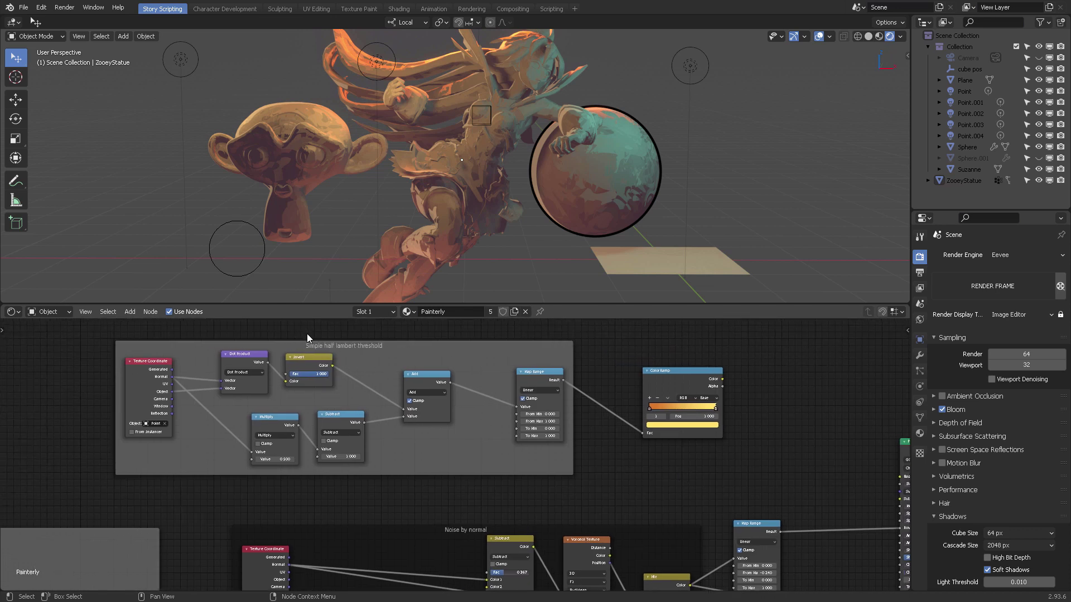
{"action": "left_click", "coordinate": [671, 380], "text": "ctrl+shift"}
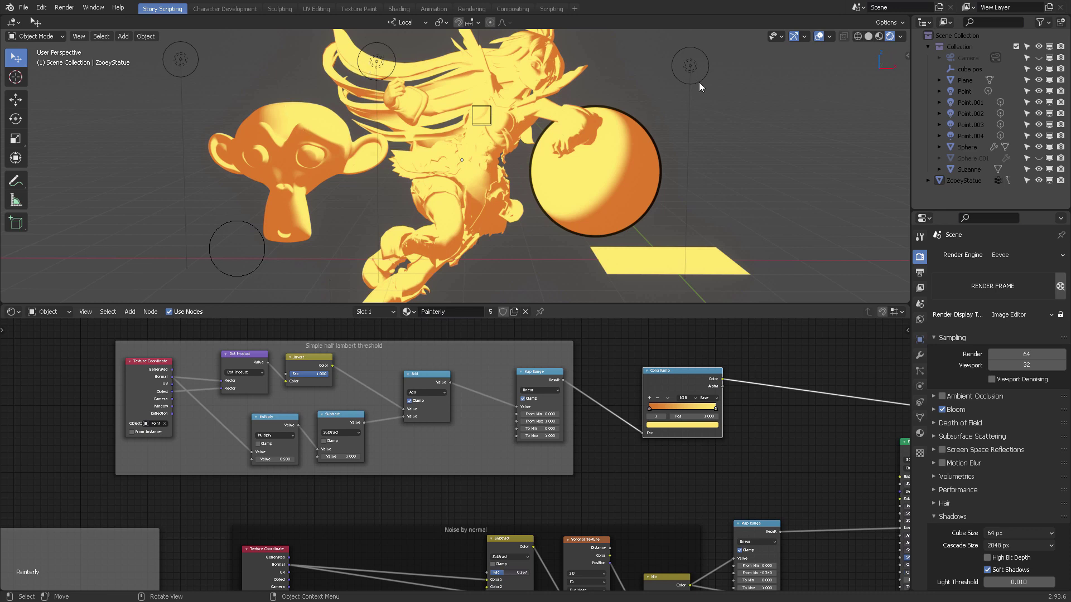
Check the object referenced by the half lambert frame's Texture Coordinate node, and try moving the Point light.
{"action": "scroll", "coordinate": [310, 417], "scroll_direction": "up", "scroll_amount": 5}
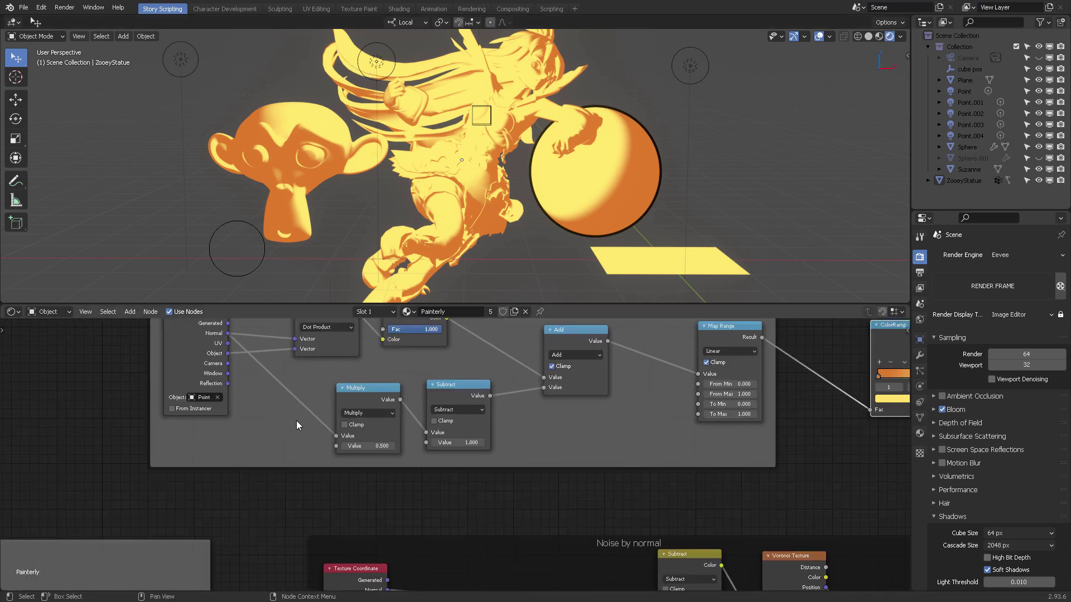
{"action": "left_click_drag", "start_coordinate": [279, 376], "coordinate": [240, 391]}
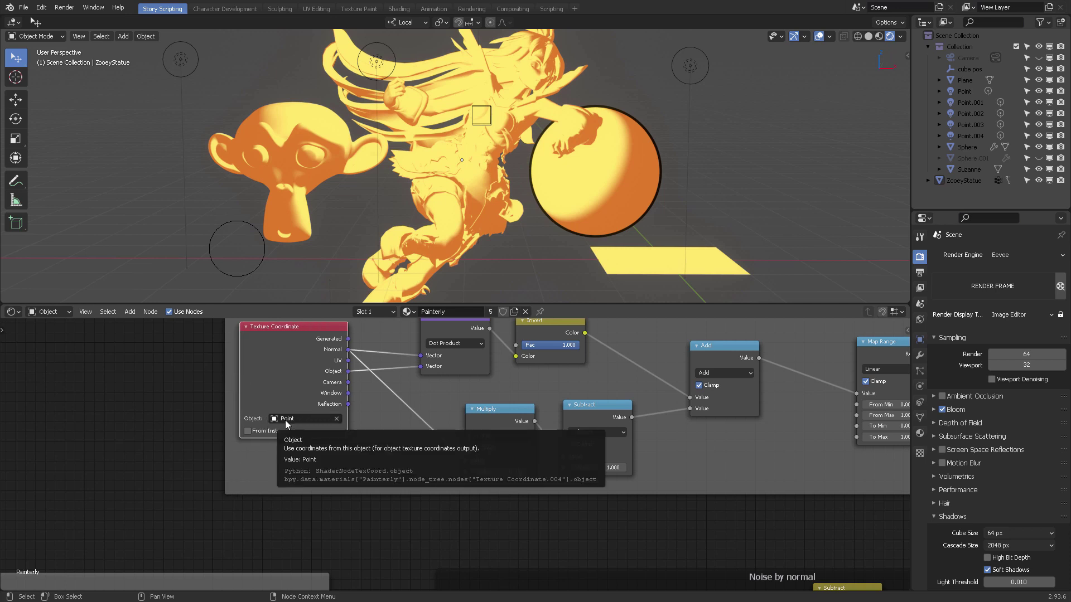
{"action": "left_click", "coordinate": [184, 56]}
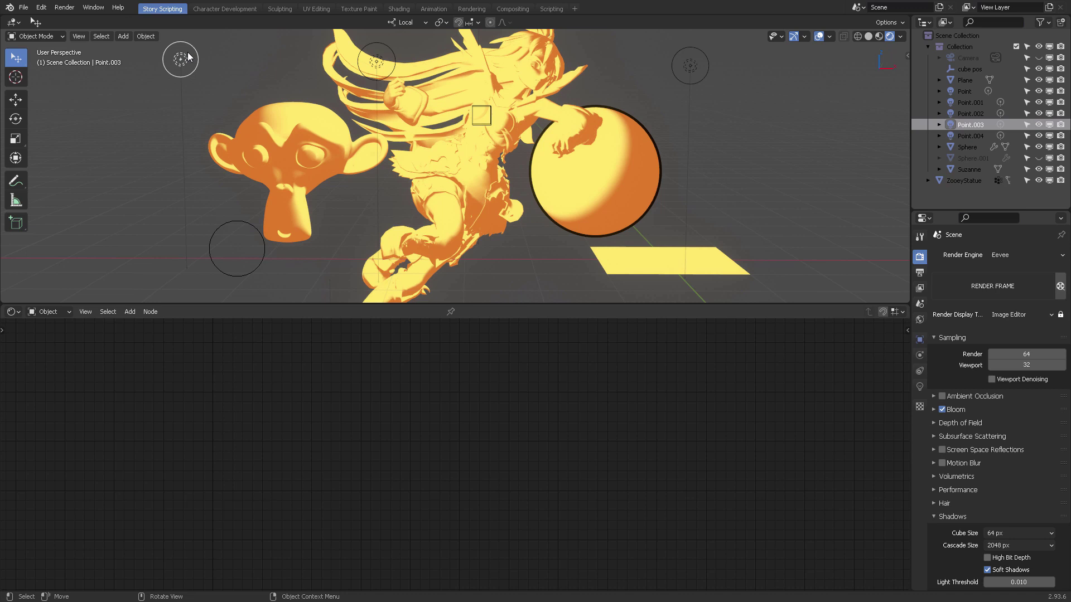
{"action": "left_click", "coordinate": [968, 92]}
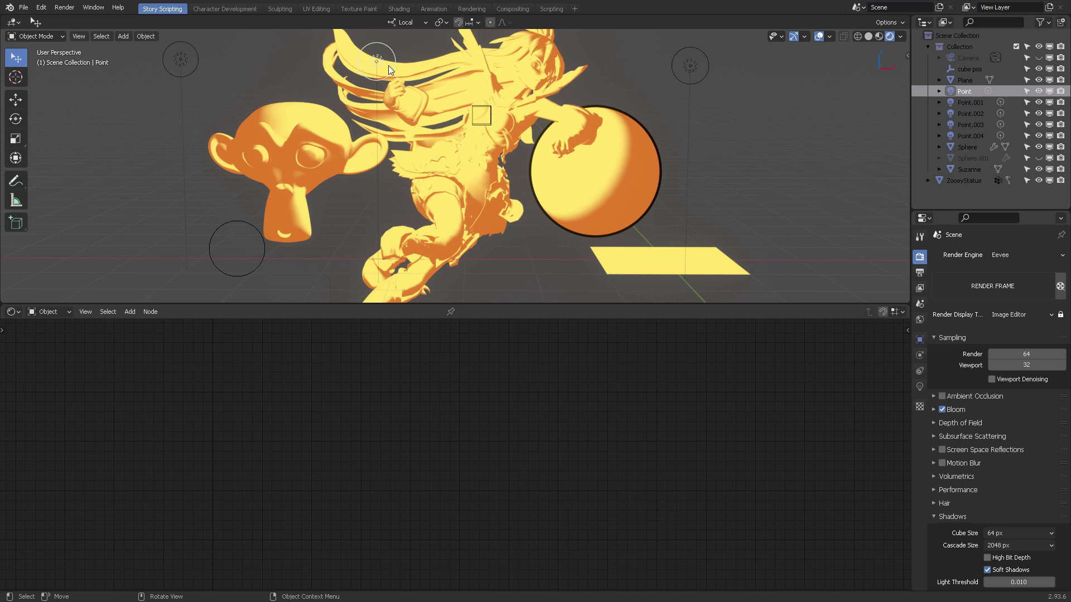
{"action": "key", "text": "g"}
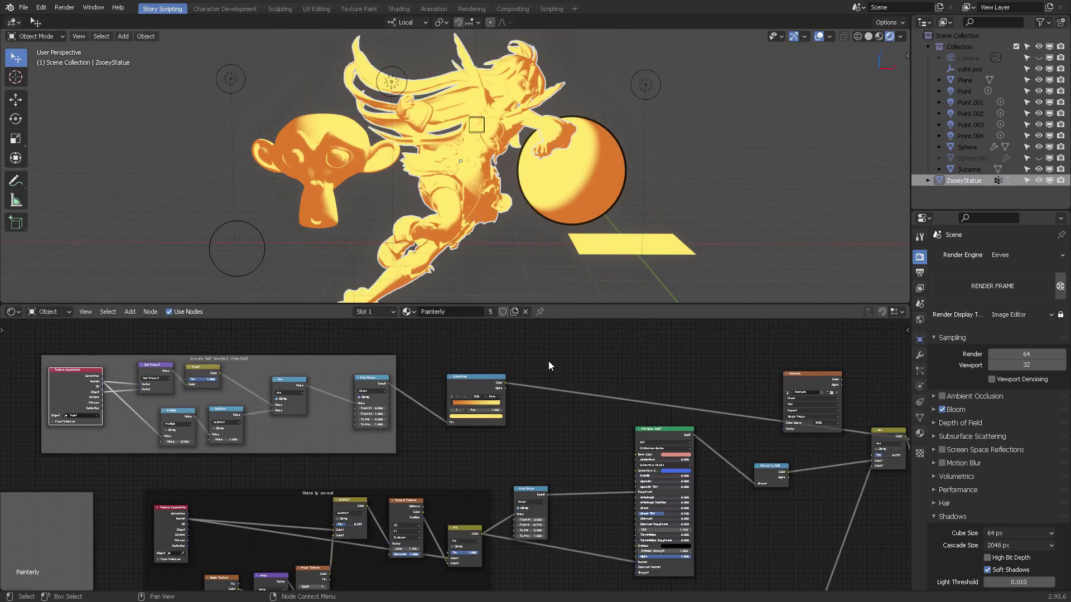
Unlink the half lambert ColorRamp from the Viewer and restore the preview of the last Add node.
{"action": "right_click_drag", "start_coordinate": [556, 359], "coordinate": [532, 445], "text": "ctrl"}
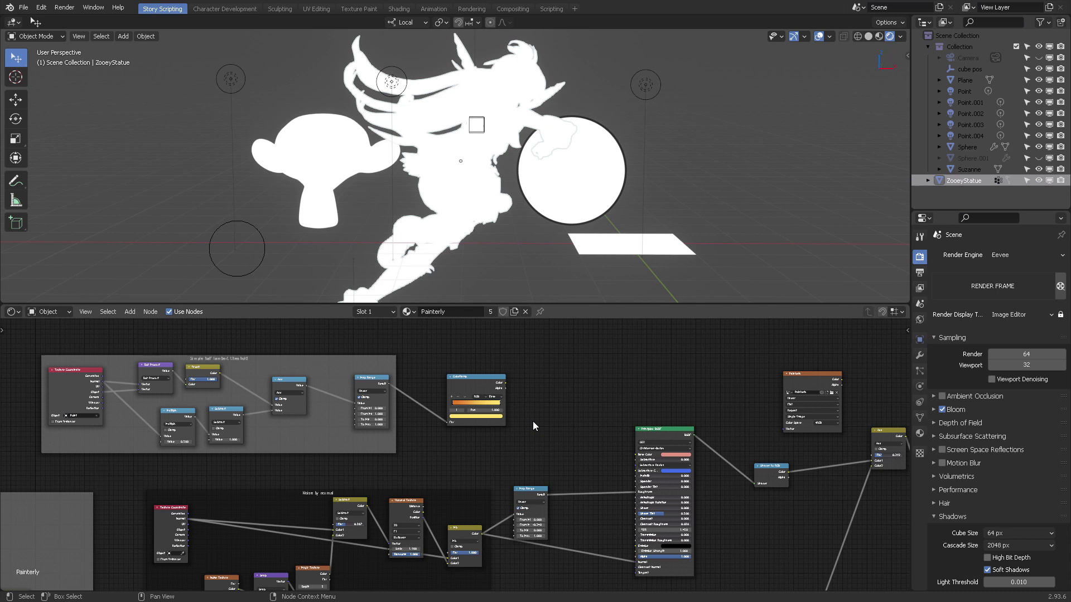
{"action": "middle_click_drag", "start_coordinate": [693, 418], "coordinate": [397, 370]}
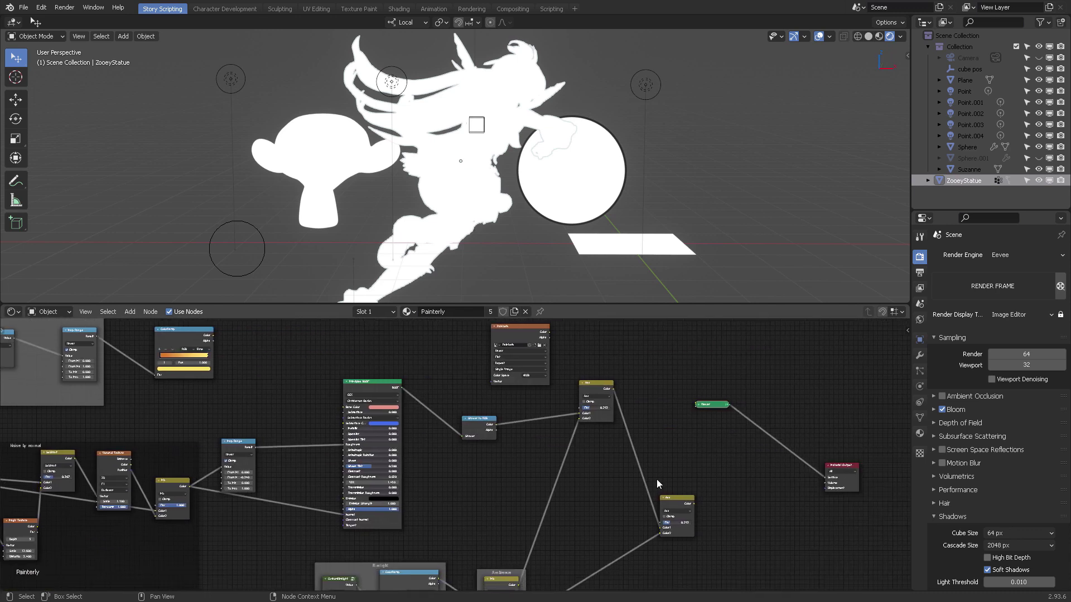
{"action": "middle_click_drag", "start_coordinate": [738, 538], "coordinate": [617, 439]}
{"action": "scroll", "coordinate": [617, 440], "scroll_direction": "up", "scroll_amount": 2}
{"action": "left_click", "coordinate": [603, 372], "text": "ctrl+shift"}
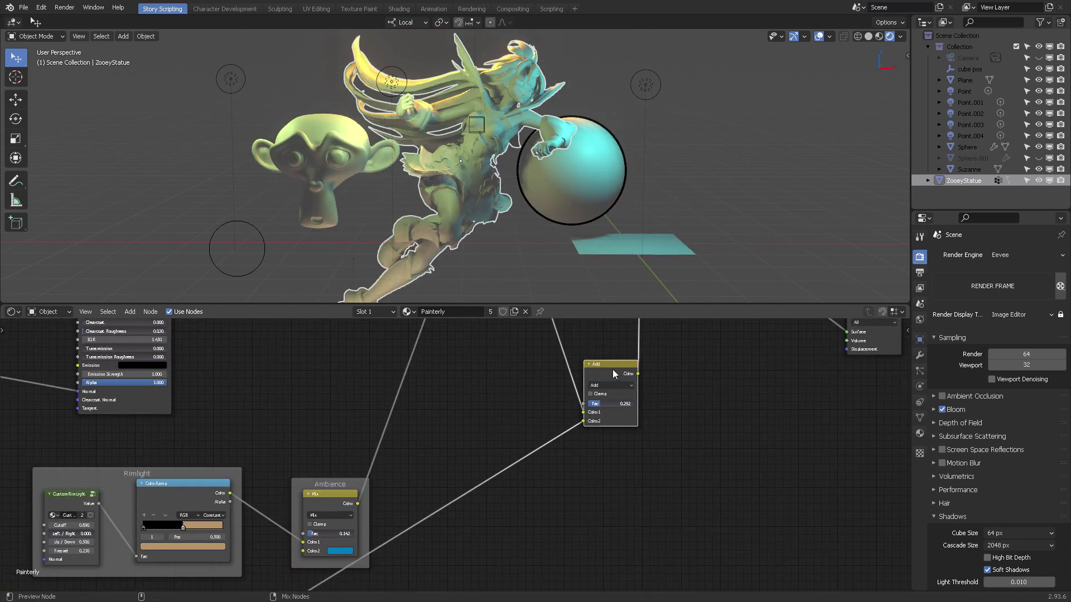
{"action": "mouse_move", "coordinate": [610, 381]}
{"action": "middle_mouse_down"}
{"action": "mouse_move", "coordinate": [619, 413]}
{"action": "mouse_move", "coordinate": [522, 429]}
{"action": "mouse_move", "coordinate": [551, 459]}
{"action": "middle_mouse_up"}
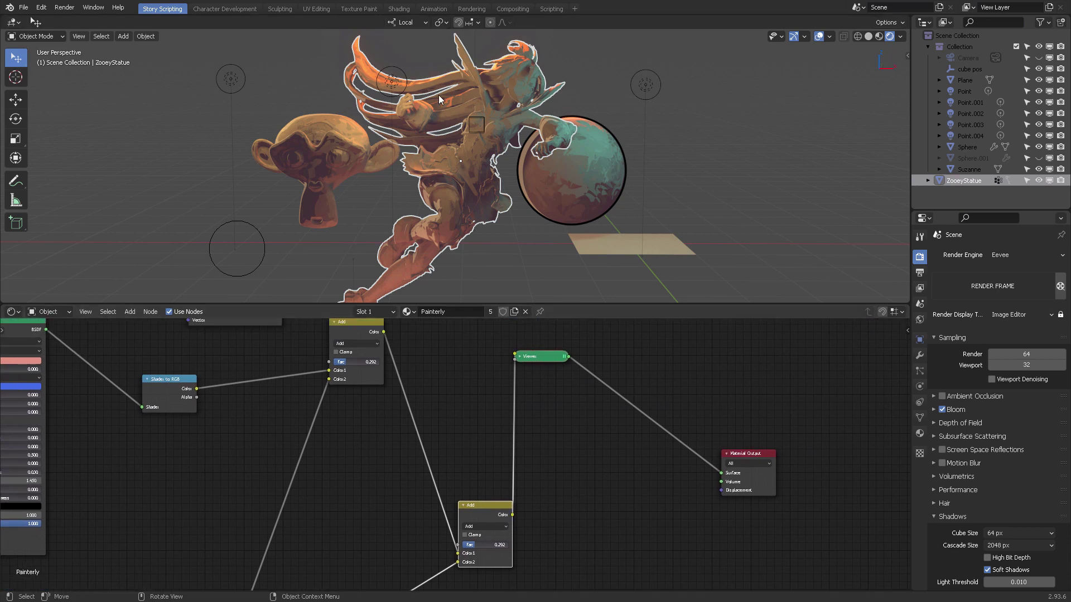
Try moving the Point.004 light above the statue sideways toward its hair.
{"action": "middle_click_drag", "start_coordinate": [473, 117], "coordinate": [474, 174], "text": "shift"}
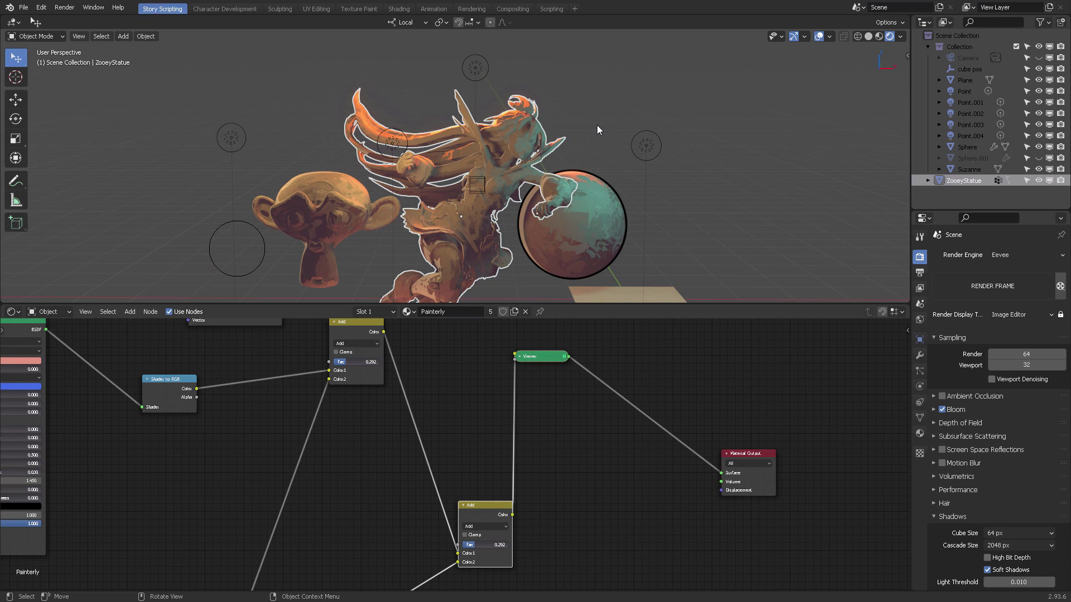
{"action": "left_click", "coordinate": [474, 68]}
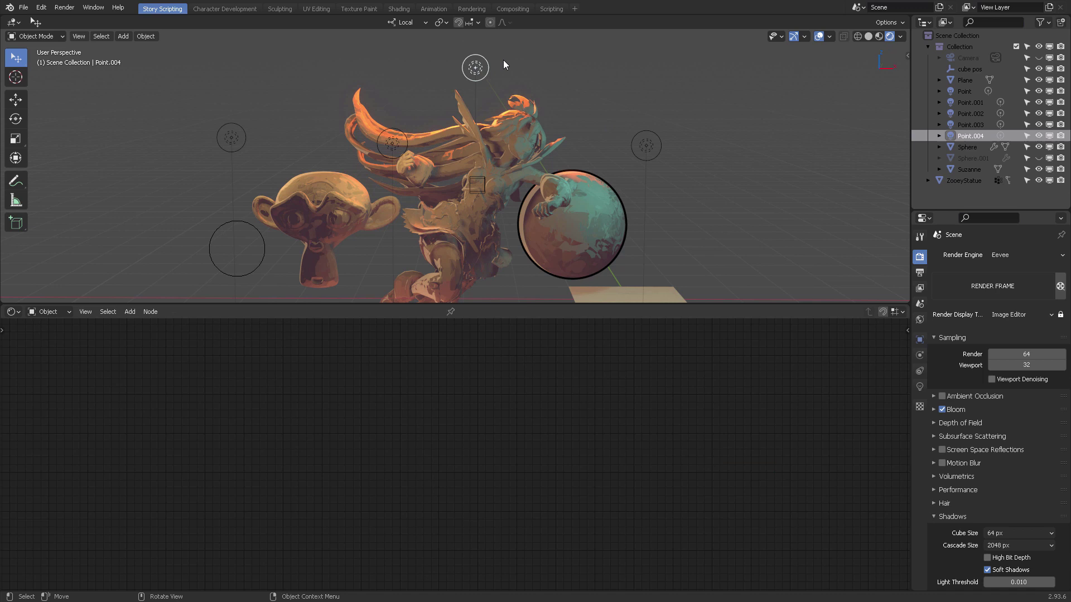
{"action": "key", "text": "g"}
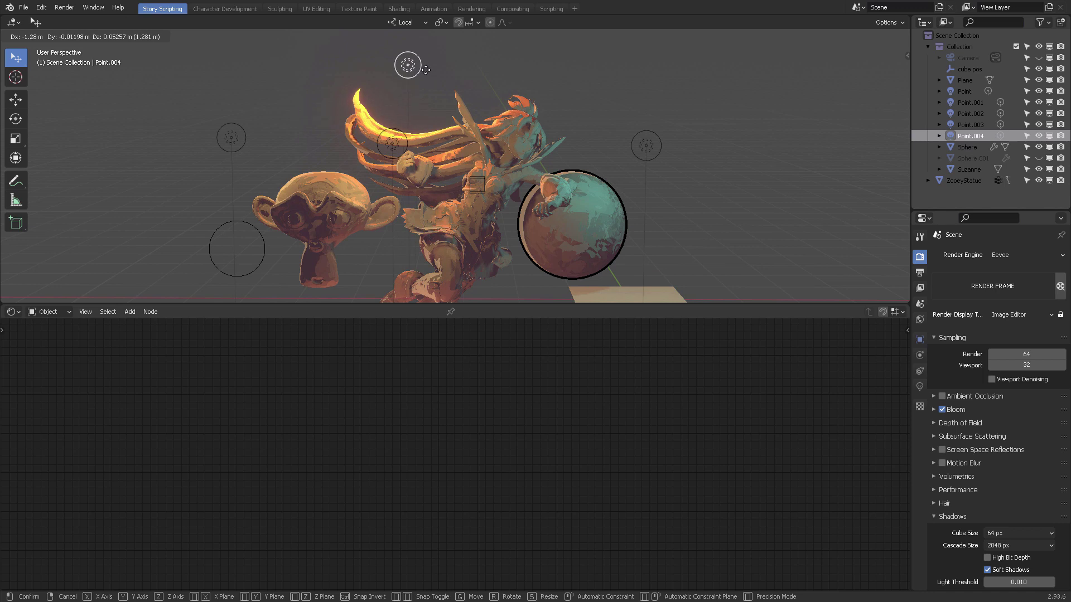
{"action": "key", "text": "Escape"}
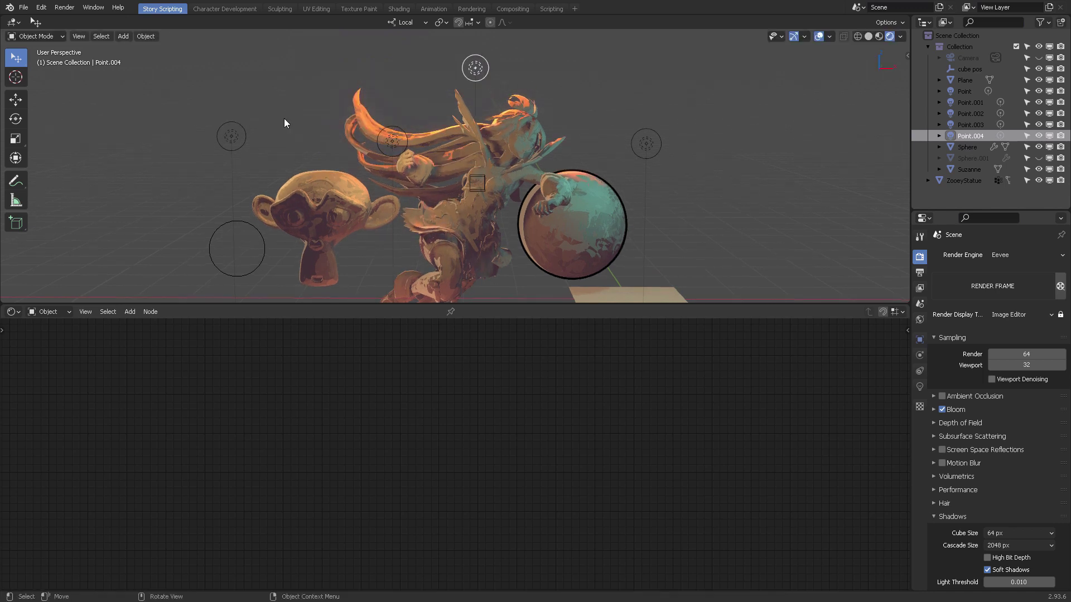
Try moving the Point.003 light beside the monkey head, and orbit around the lit statue.
{"action": "left_click", "coordinate": [242, 137]}
{"action": "key", "text": "g"}
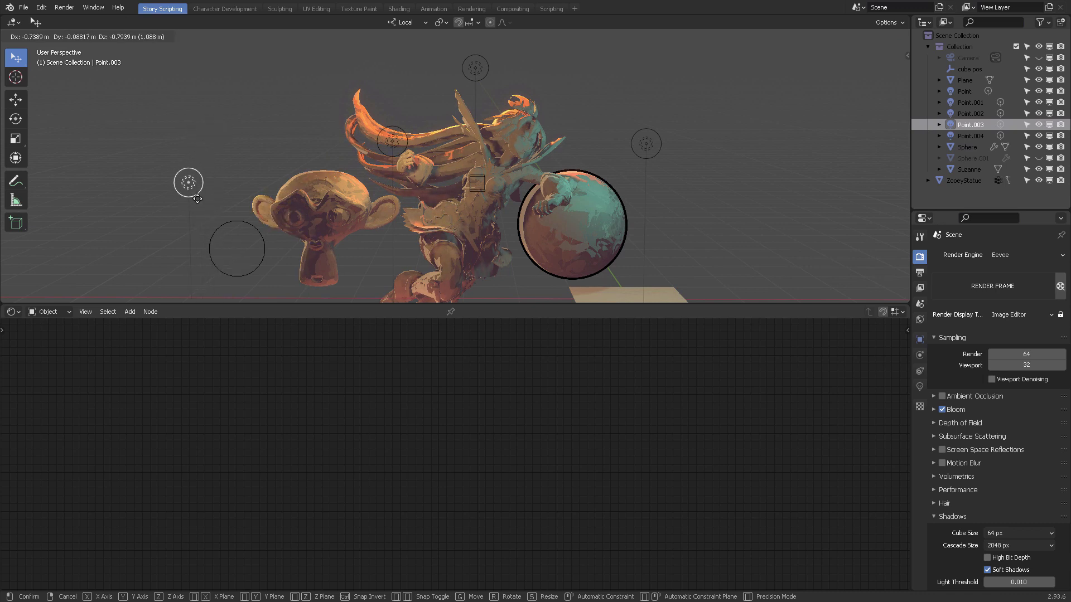
{"action": "key", "text": "Escape"}
{"action": "mouse_move", "coordinate": [646, 146]}
{"action": "middle_mouse_down"}
{"action": "mouse_move", "coordinate": [645, 158]}
{"action": "mouse_move", "coordinate": [595, 154]}
{"action": "mouse_move", "coordinate": [634, 153]}
{"action": "middle_mouse_up"}
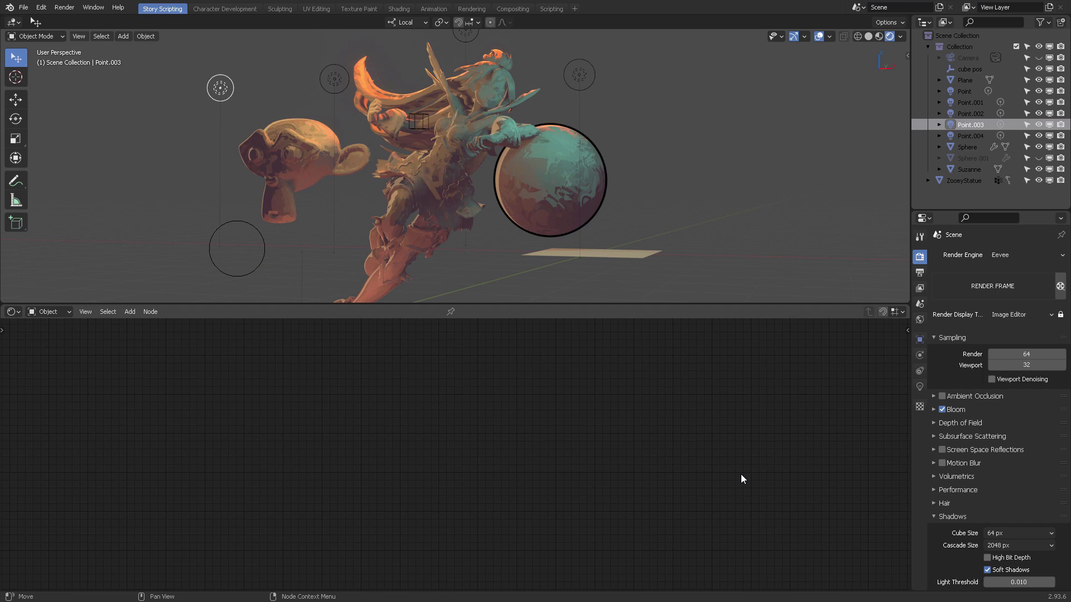
{"action": "middle_click_drag", "start_coordinate": [593, 188], "coordinate": [437, 164]}
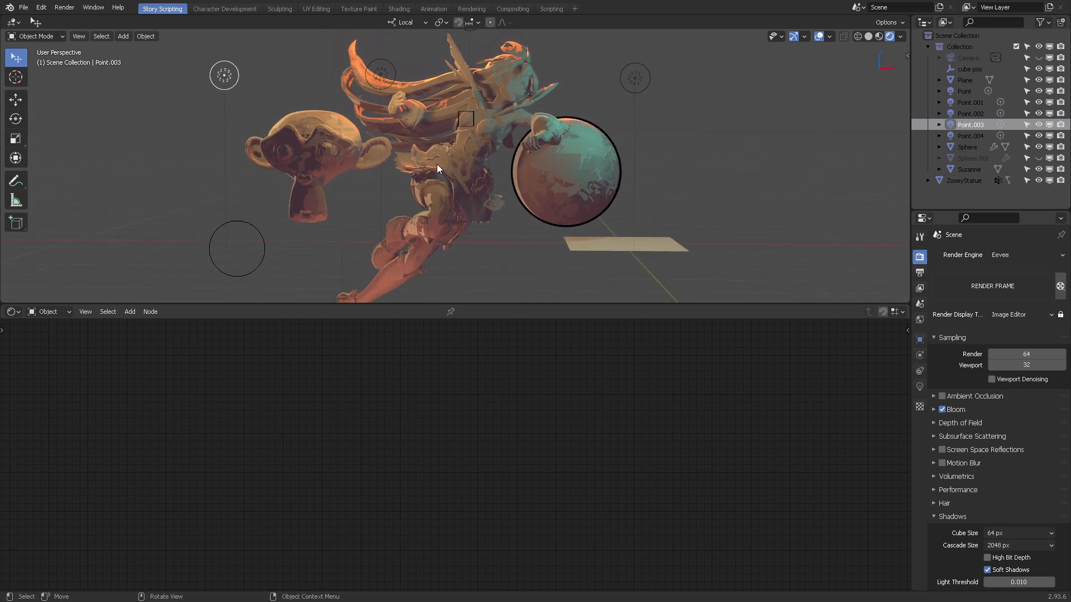
Reselect the statue and delete the unconnected Painterly image texture node from its material.
{"action": "left_click", "coordinate": [467, 164]}
{"action": "middle_click_drag", "start_coordinate": [619, 455], "coordinate": [824, 481]}
{"action": "scroll", "coordinate": [687, 444], "scroll_direction": "down", "scroll_amount": 4}
{"action": "middle_click_drag", "start_coordinate": [687, 445], "coordinate": [686, 427]}
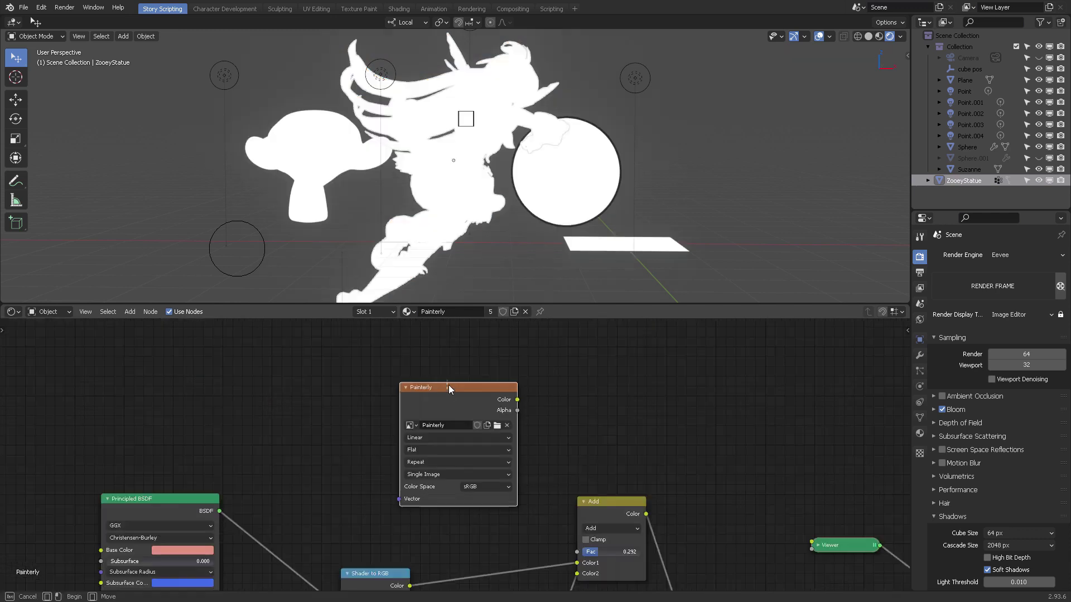
{"action": "left_click_drag", "start_coordinate": [448, 385], "coordinate": [437, 382]}
{"action": "key", "text": "x"}
Preview the last Add node and inspect the painterly shading on the statue and sphere.
{"action": "middle_click_drag", "start_coordinate": [580, 430], "coordinate": [419, 316]}
{"action": "scroll", "coordinate": [672, 525], "scroll_direction": "down", "scroll_amount": 3}
{"action": "middle_click_drag", "start_coordinate": [680, 531], "coordinate": [637, 440]}
{"action": "left_click", "coordinate": [594, 498], "text": "ctrl+shift"}
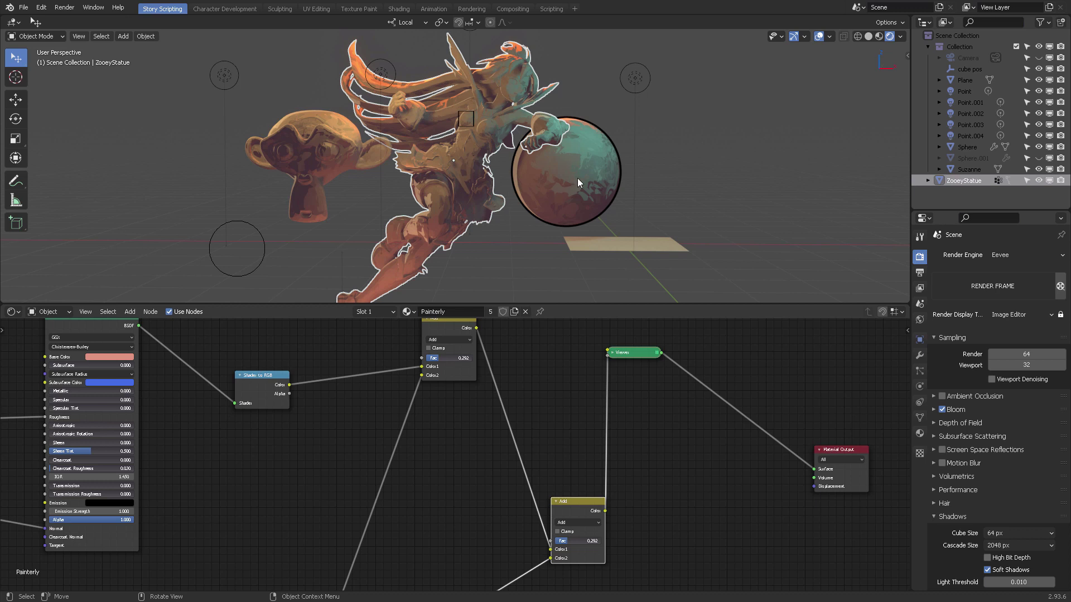
{"action": "scroll", "coordinate": [578, 179], "scroll_direction": "up", "scroll_amount": 1}
{"action": "scroll", "coordinate": [577, 175], "scroll_direction": "up", "scroll_amount": 1}
{"action": "scroll", "coordinate": [624, 174], "scroll_direction": "up", "scroll_amount": 1}
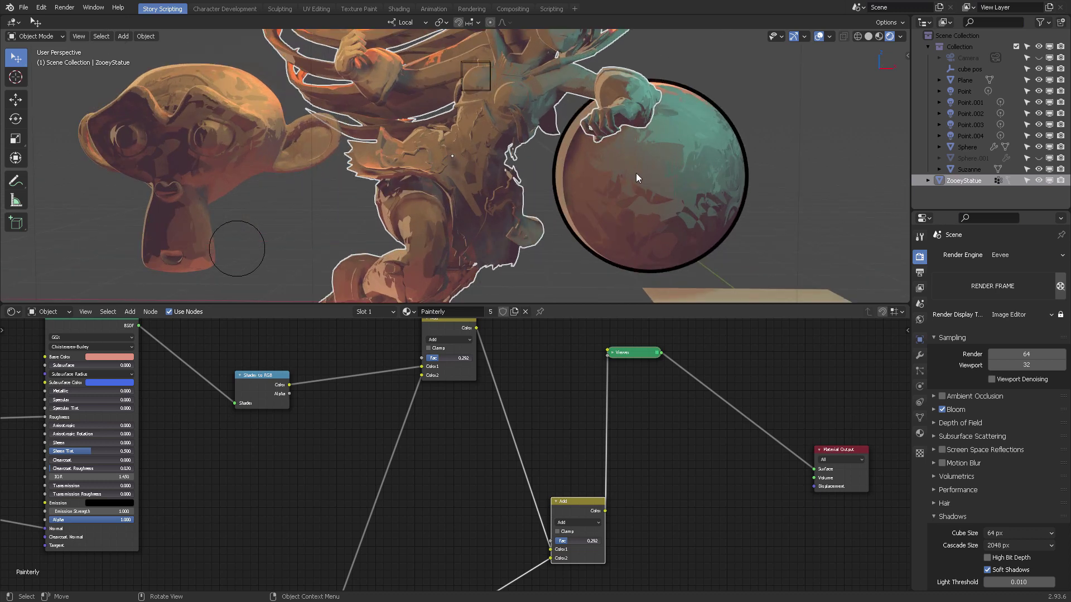
{"action": "scroll", "coordinate": [635, 179], "scroll_direction": "down", "scroll_amount": 2}
{"action": "middle_click_drag", "start_coordinate": [633, 182], "coordinate": [536, 203]}
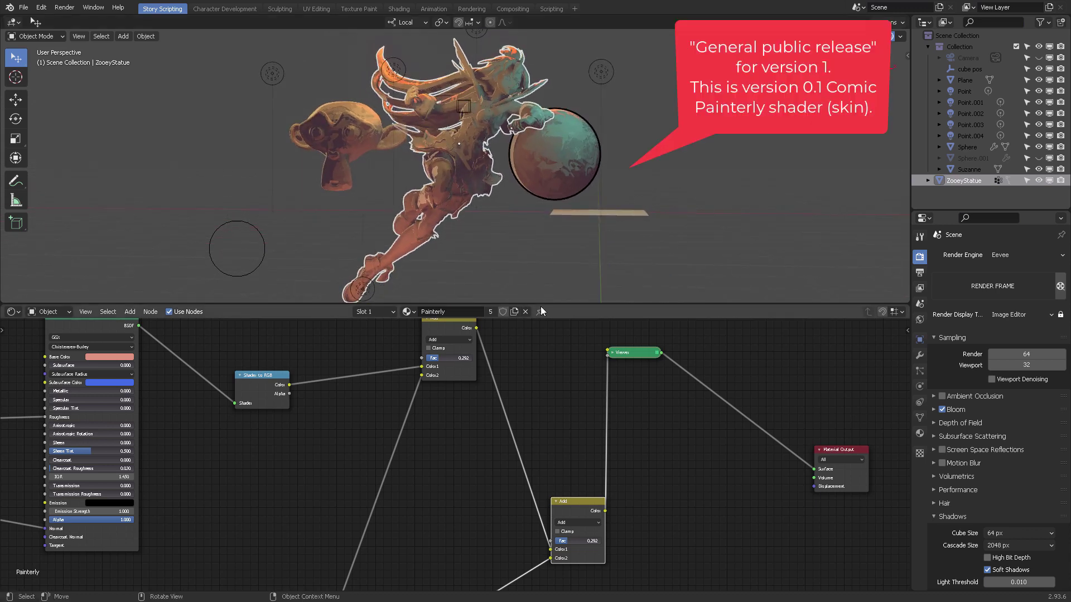
Make the 3D viewport slightly taller and examine the whole Painterly node tree, from the texture frames to the Viewer.
{"action": "left_click_drag", "start_coordinate": [541, 306], "coordinate": [540, 327]}
{"action": "middle_click_drag", "start_coordinate": [419, 462], "coordinate": [659, 479]}
{"action": "scroll", "coordinate": [554, 460], "scroll_direction": "down", "scroll_amount": 6}
{"action": "scroll", "coordinate": [654, 445], "scroll_direction": "up", "scroll_amount": 4}
{"action": "scroll", "coordinate": [652, 480], "scroll_direction": "down", "scroll_amount": 8}
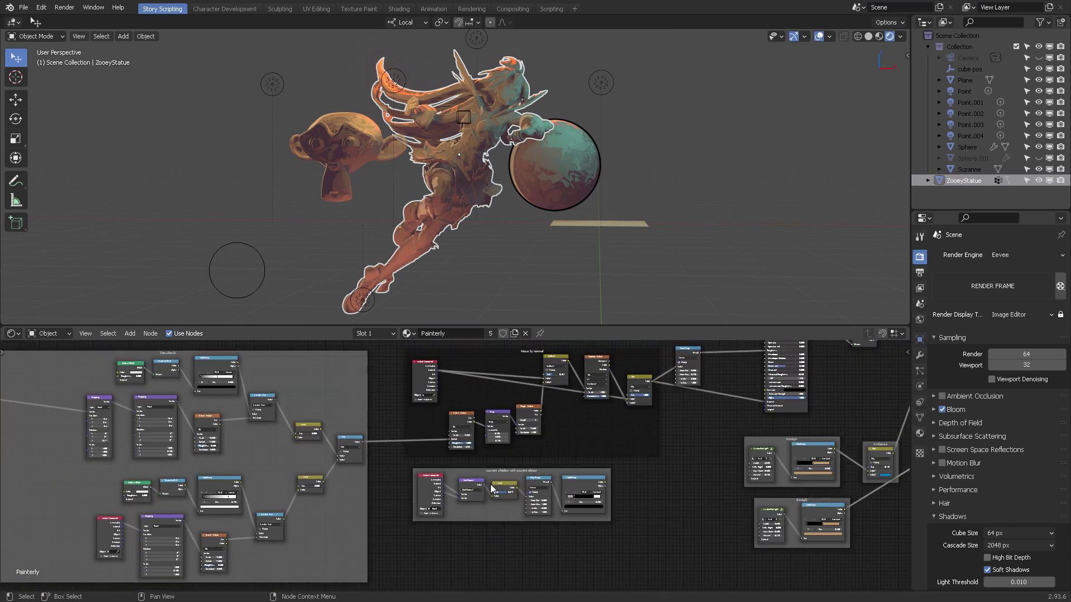
{"action": "middle_click_drag", "start_coordinate": [473, 479], "coordinate": [639, 479]}
{"action": "scroll", "coordinate": [523, 467], "scroll_direction": "down", "scroll_amount": 8}
{"action": "scroll", "coordinate": [625, 464], "scroll_direction": "up", "scroll_amount": 9}
{"action": "middle_click_drag", "start_coordinate": [745, 397], "coordinate": [617, 468]}
{"action": "scroll", "coordinate": [617, 468], "scroll_direction": "up", "scroll_amount": 2}
{"action": "scroll", "coordinate": [617, 473], "scroll_direction": "down", "scroll_amount": 2}
{"action": "middle_click_drag", "start_coordinate": [591, 503], "coordinate": [514, 487]}
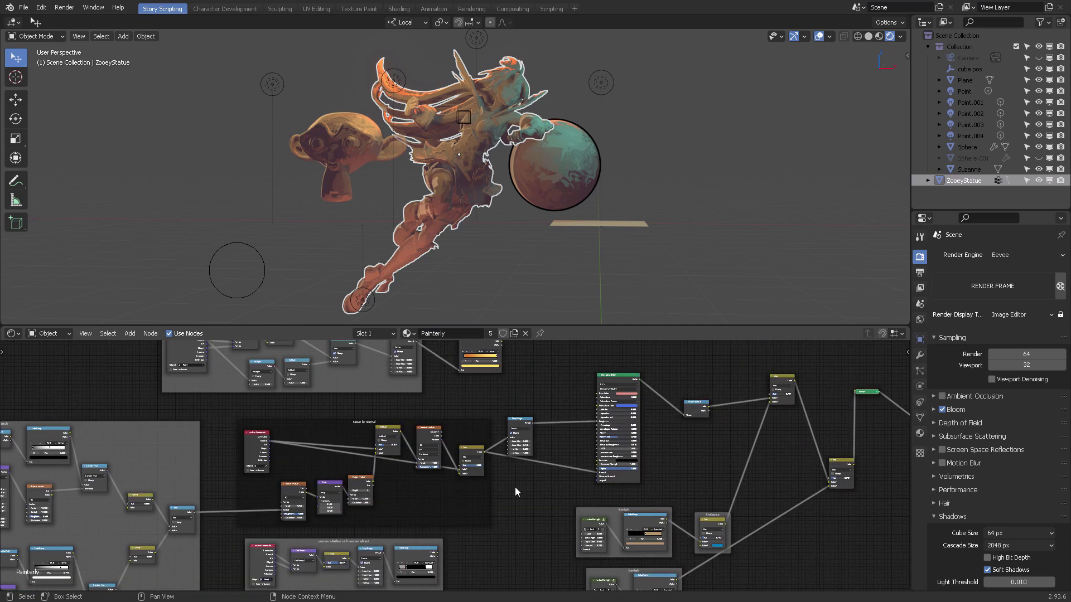
Show the statue's material properties and move the Shader to RGB node slightly up, between the Principled BSDF and Add nodes.
{"action": "left_click", "coordinate": [920, 434]}
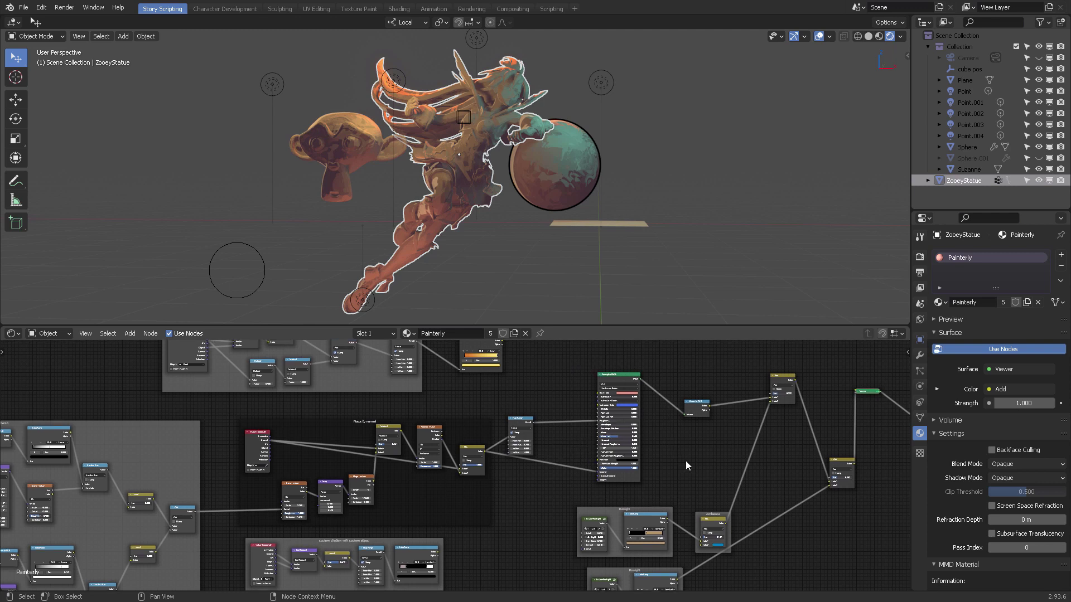
{"action": "middle_click_drag", "start_coordinate": [667, 464], "coordinate": [434, 462]}
{"action": "scroll", "coordinate": [544, 441], "scroll_direction": "up", "scroll_amount": 5}
{"action": "middle_click_drag", "start_coordinate": [555, 428], "coordinate": [538, 492]}
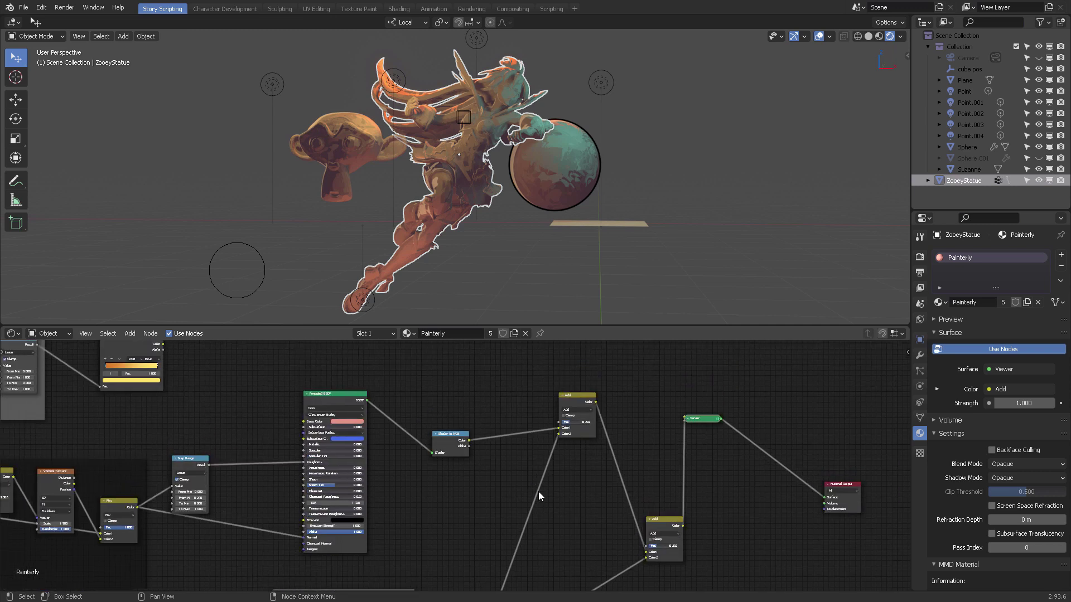
{"action": "scroll", "coordinate": [537, 490], "scroll_direction": "up", "scroll_amount": 3}
{"action": "left_click_drag", "start_coordinate": [443, 430], "coordinate": [433, 399]}
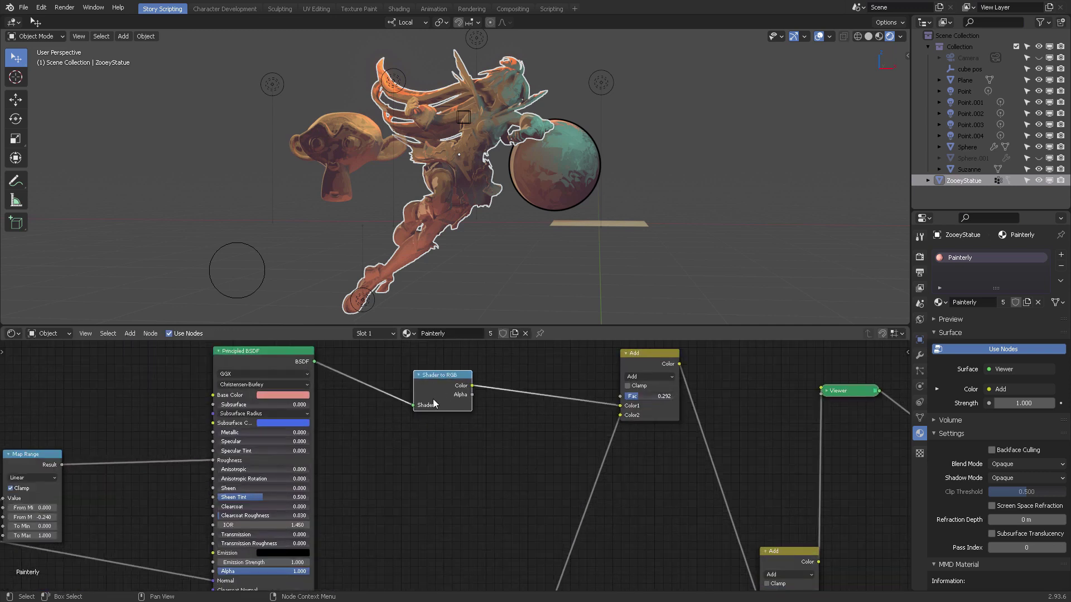
Go over the nodes after Shader to RGB and move the Viewer node slightly down and right, closer to the Material Output.
{"action": "middle_click_drag", "start_coordinate": [461, 478], "coordinate": [285, 503]}
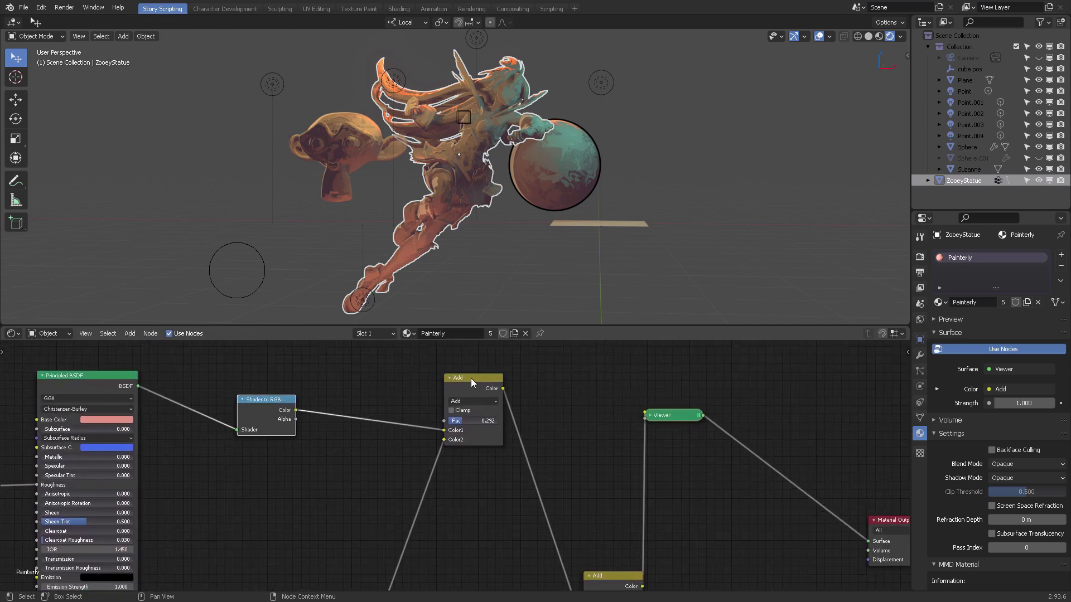
{"action": "left_click_drag", "start_coordinate": [477, 386], "coordinate": [475, 394]}
{"action": "middle_click_drag", "start_coordinate": [626, 513], "coordinate": [566, 434]}
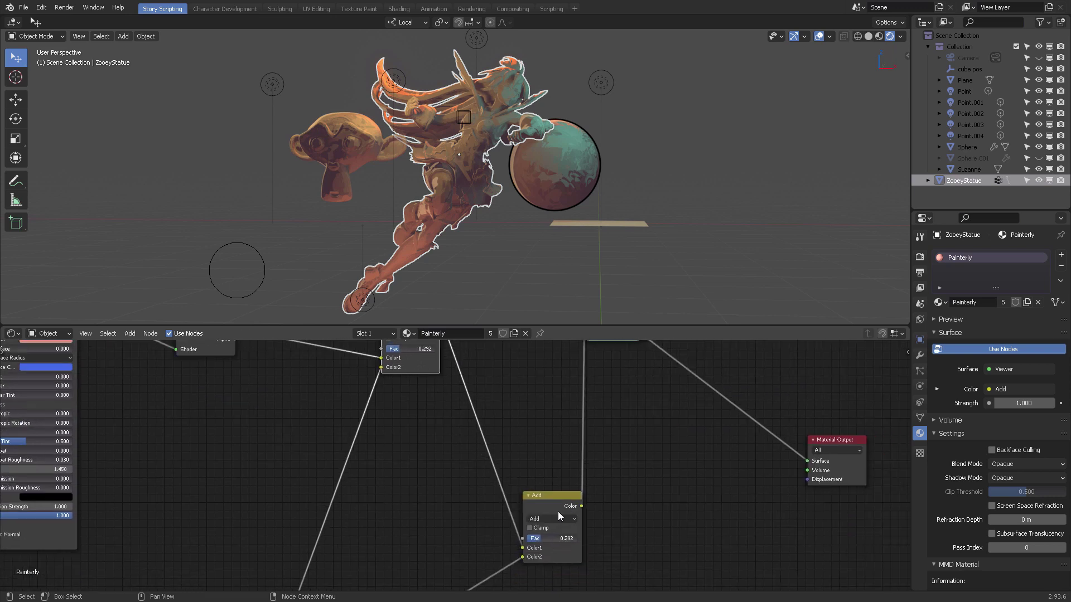
{"action": "left_click_drag", "start_coordinate": [559, 509], "coordinate": [557, 509]}
{"action": "middle_click_drag", "start_coordinate": [647, 425], "coordinate": [570, 481]}
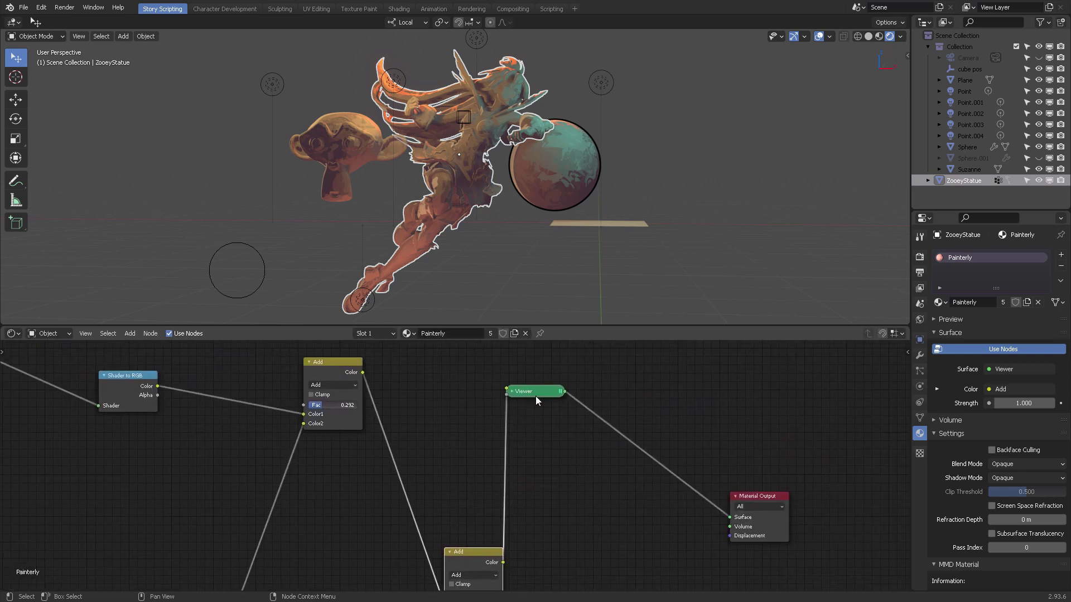
{"action": "left_click_drag", "start_coordinate": [535, 395], "coordinate": [566, 415]}
{"action": "mouse_move", "coordinate": [590, 467]}
{"action": "middle_mouse_down"}
{"action": "mouse_move", "coordinate": [595, 435]}
{"action": "mouse_move", "coordinate": [591, 448]}
{"action": "middle_mouse_up"}
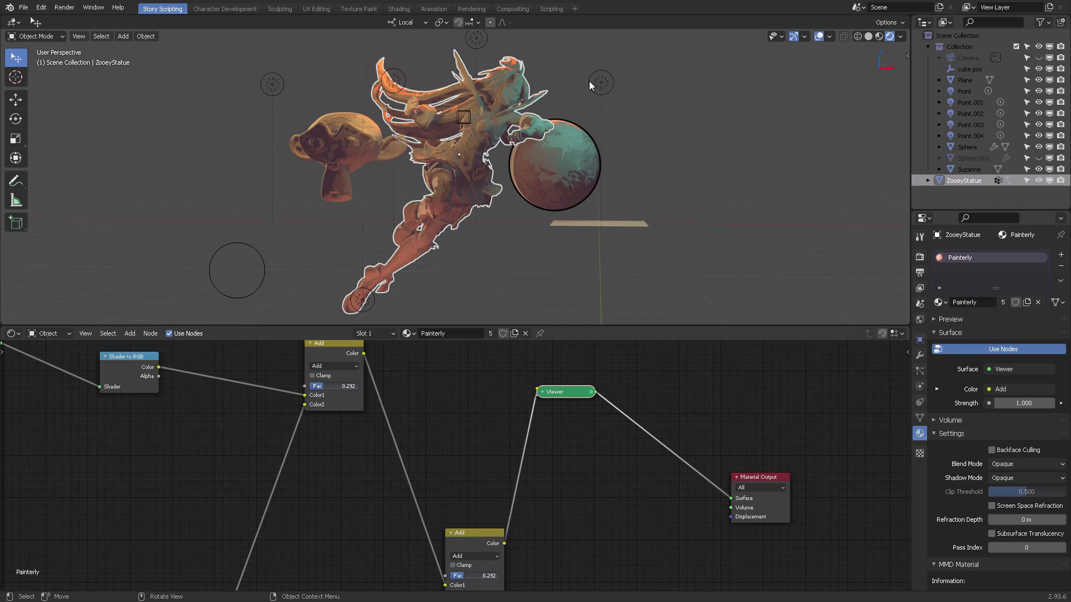
Deselect the statue, add an Emission node, and route the last Add node's color through it into the Material Output's surface.
{"action": "left_click", "coordinate": [660, 100]}
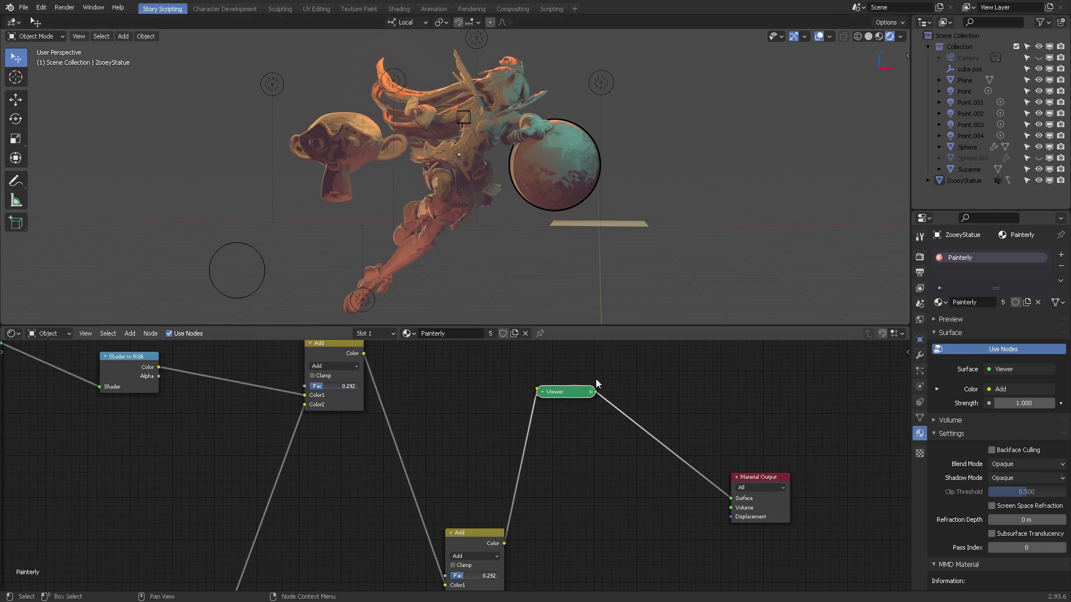
{"action": "middle_click_drag", "start_coordinate": [616, 219], "coordinate": [566, 231]}
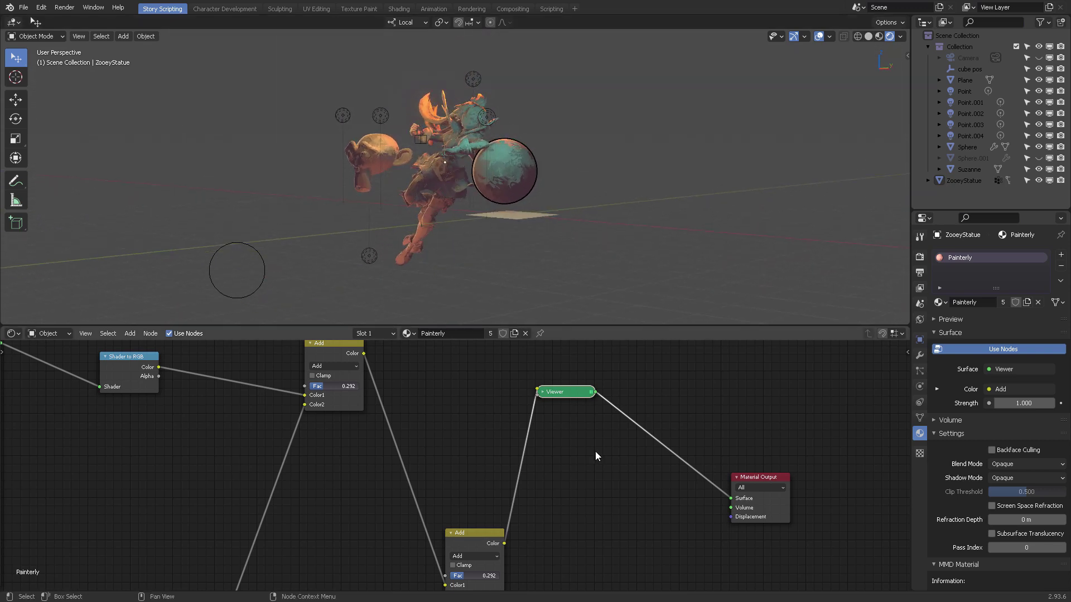
{"action": "left_click", "coordinate": [590, 461]}
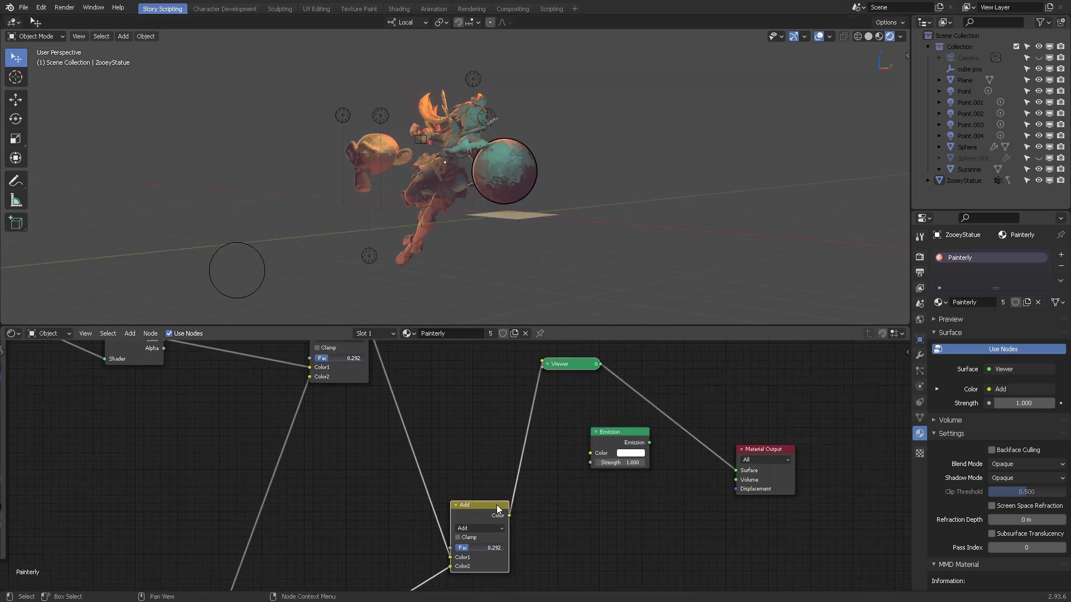
{"action": "left_click_drag", "start_coordinate": [516, 514], "coordinate": [735, 470]}
{"action": "middle_click_drag", "start_coordinate": [555, 146], "coordinate": [652, 182]}
{"action": "scroll", "coordinate": [635, 132], "scroll_direction": "up", "scroll_amount": 3}
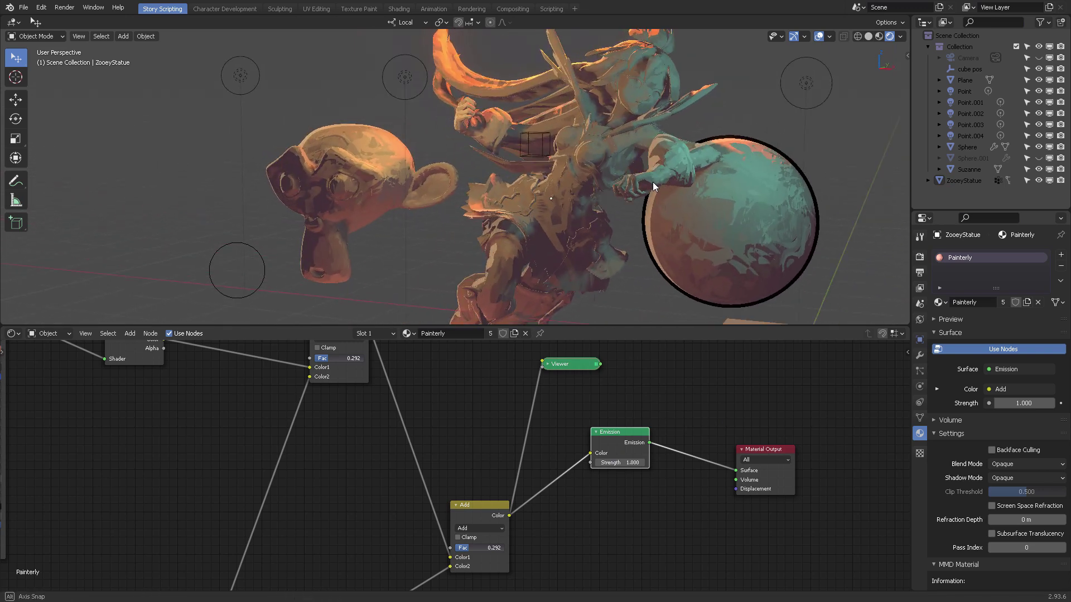
Add an Image Texture node and mix it with the last Add node's color in a Color-mode mix node feeding the Emission.
{"action": "middle_click_drag", "start_coordinate": [546, 402], "coordinate": [556, 490]}
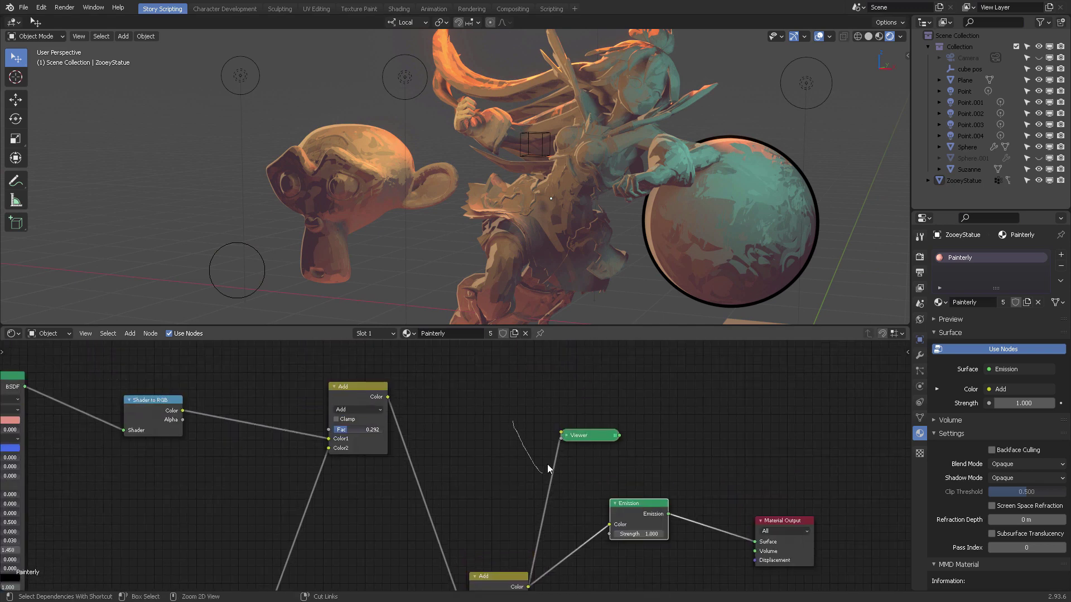
{"action": "left_click_drag", "start_coordinate": [578, 435], "coordinate": [607, 447]}
{"action": "key", "text": "shift+a"}
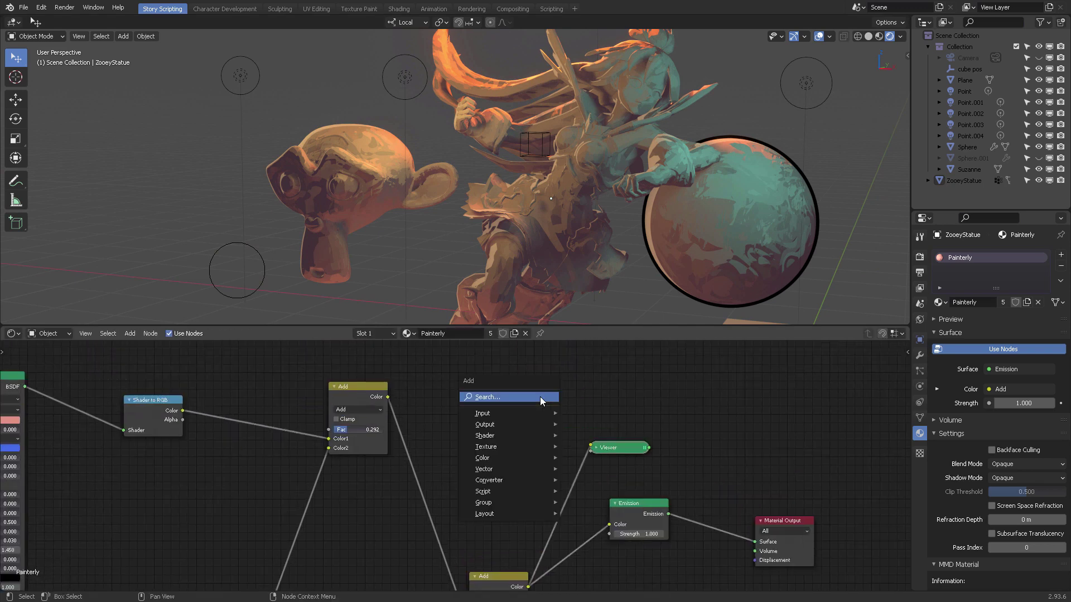
{"action": "left_click", "coordinate": [540, 398]}
{"action": "type", "text": "image"}
{"action": "key", "text": "Return"}
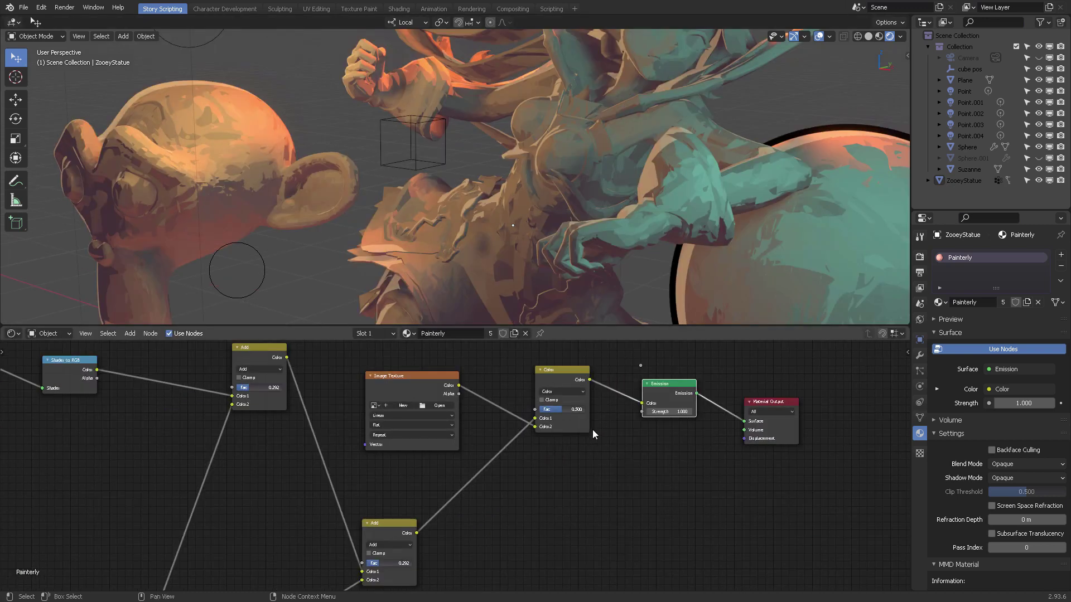
{"action": "scroll", "coordinate": [625, 168], "scroll_direction": "down", "scroll_amount": 2}
{"action": "middle_click_drag", "start_coordinate": [630, 168], "coordinate": [661, 170]}
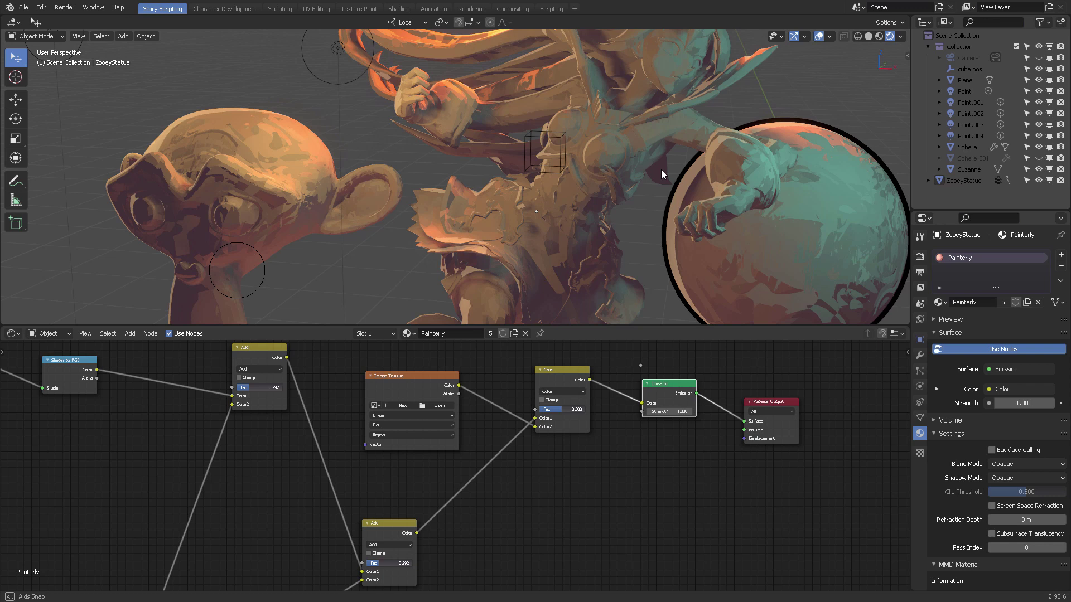
Move the Shader to RGB node closer to the Principled BSDF and shift both Add nodes down and left to compact the chain.
{"action": "middle_click_drag", "start_coordinate": [515, 395], "coordinate": [546, 416]}
{"action": "left_click_drag", "start_coordinate": [457, 413], "coordinate": [456, 408]}
{"action": "middle_click_drag", "start_coordinate": [558, 411], "coordinate": [686, 383]}
{"action": "scroll", "coordinate": [463, 455], "scroll_direction": "down", "scroll_amount": 3}
{"action": "middle_click_drag", "start_coordinate": [493, 455], "coordinate": [629, 451]}
{"action": "left_click_drag", "start_coordinate": [414, 383], "coordinate": [379, 407]}
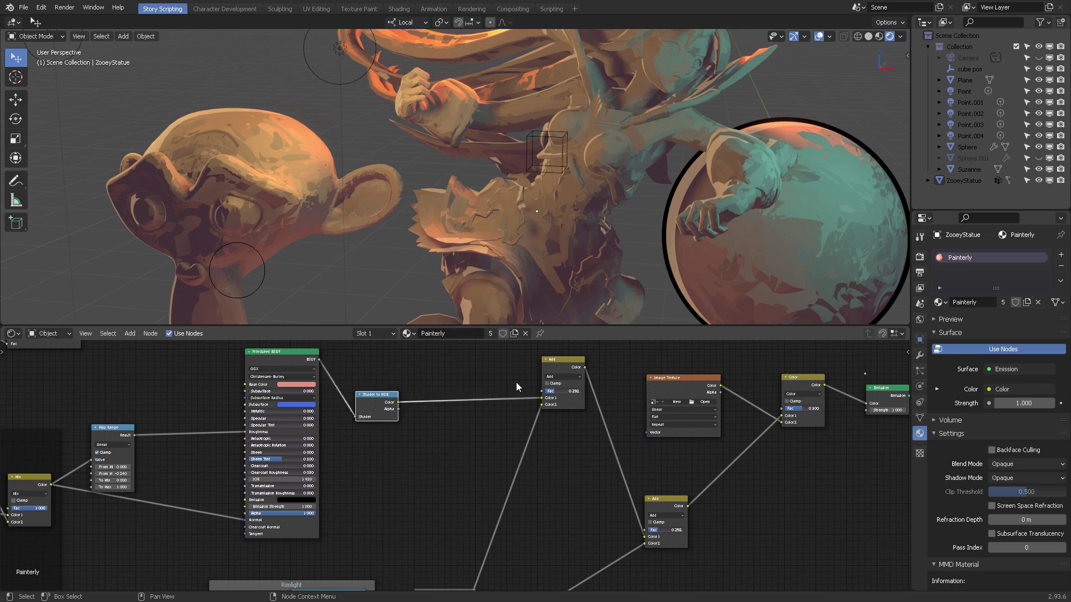
{"action": "left_click_drag", "start_coordinate": [562, 365], "coordinate": [471, 458]}
{"action": "left_click_drag", "start_coordinate": [665, 497], "coordinate": [549, 518]}
Nudge the Image Texture node slightly down and choose Color as the blending mode of the mix node before the Emission.
{"action": "middle_click_drag", "start_coordinate": [688, 506], "coordinate": [499, 498]}
{"action": "scroll", "coordinate": [463, 474], "scroll_direction": "up", "scroll_amount": 4}
{"action": "middle_click_drag", "start_coordinate": [692, 400], "coordinate": [614, 439]}
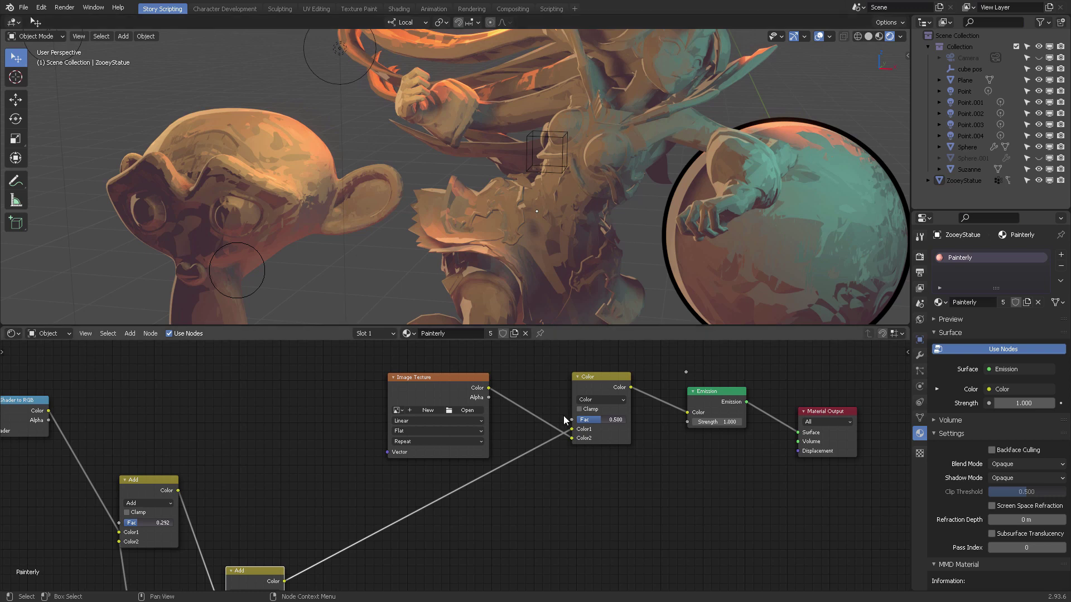
{"action": "left_click_drag", "start_coordinate": [412, 377], "coordinate": [411, 383]}
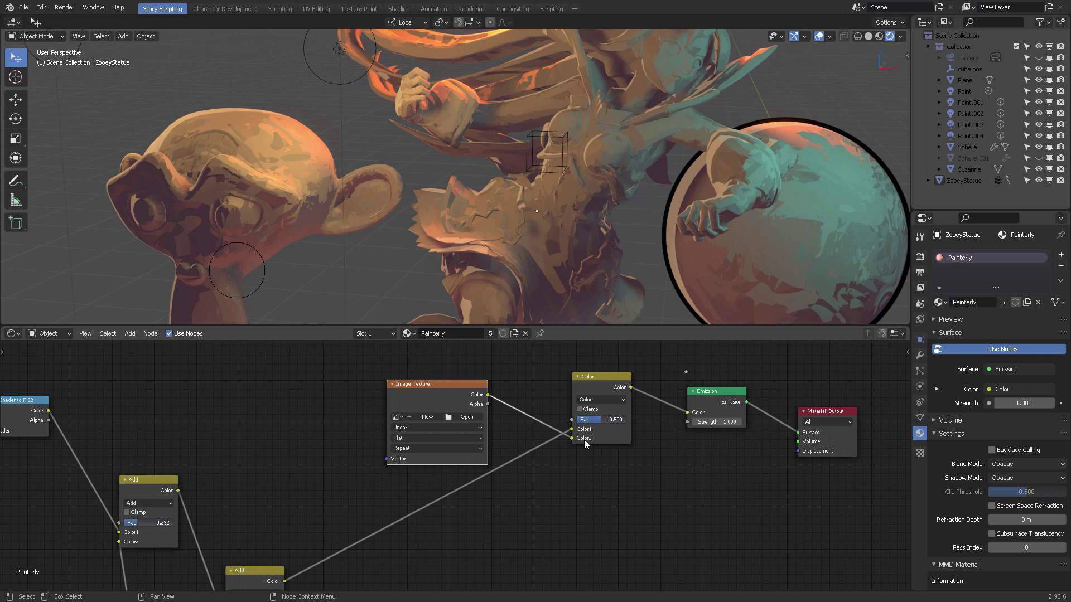
{"action": "left_click", "coordinate": [598, 398]}
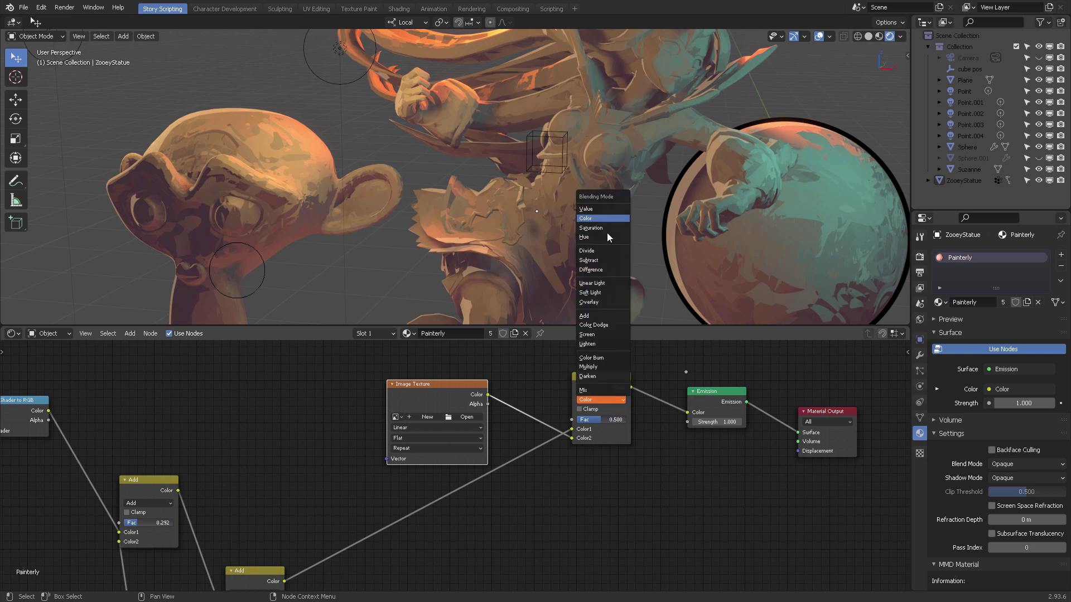
{"action": "left_click", "coordinate": [597, 218]}
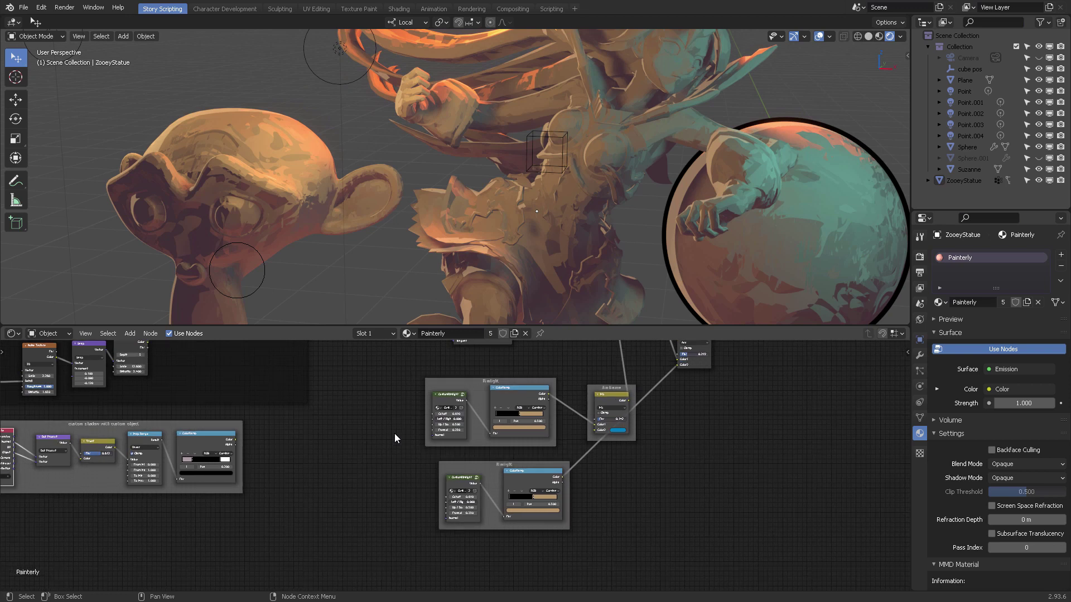
Examine the CustomRimLight and ColorRamp settings in the first Rimlight frame.
{"action": "middle_click_drag", "start_coordinate": [394, 433], "coordinate": [297, 480]}
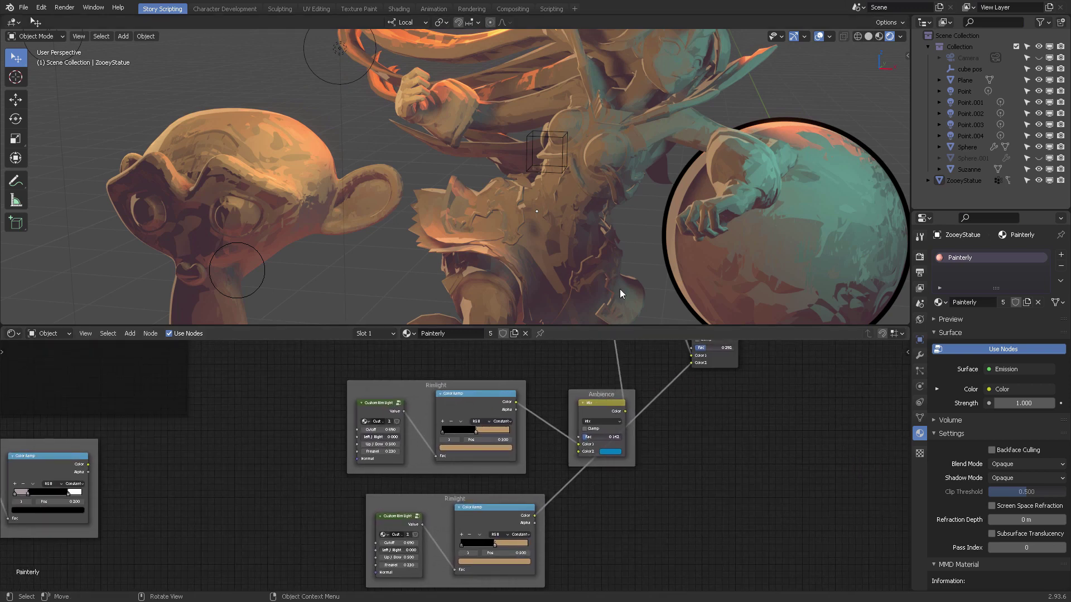
{"action": "scroll", "coordinate": [647, 410], "scroll_direction": "up", "scroll_amount": 4}
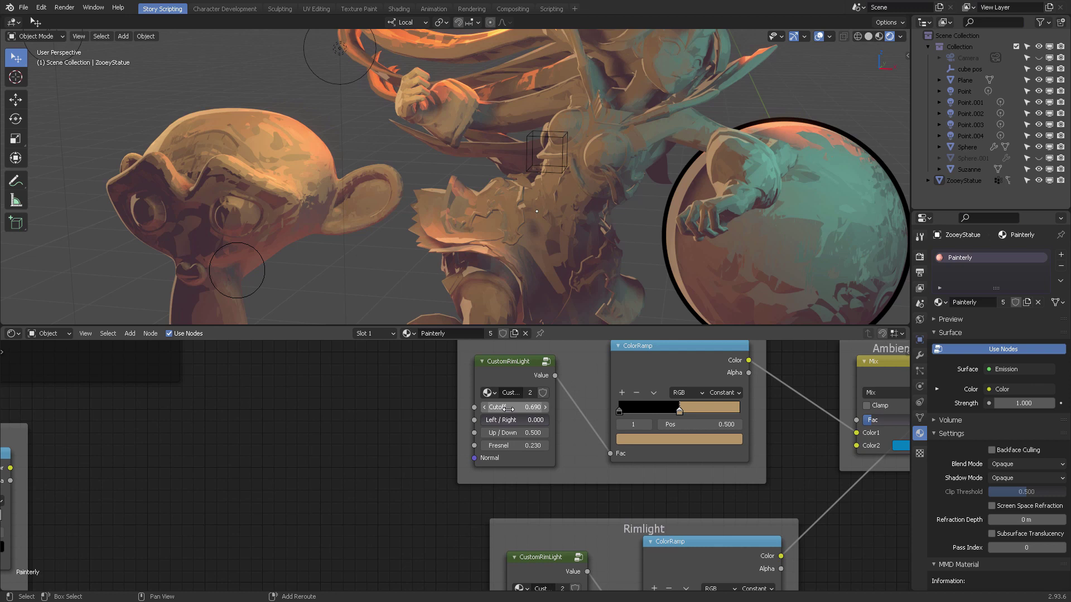
{"action": "mouse_move", "coordinate": [505, 408]}
{"action": "left_mouse_down"}
{"action": "mouse_move", "coordinate": [544, 409]}
{"action": "mouse_move", "coordinate": [505, 409]}
{"action": "left_mouse_up"}
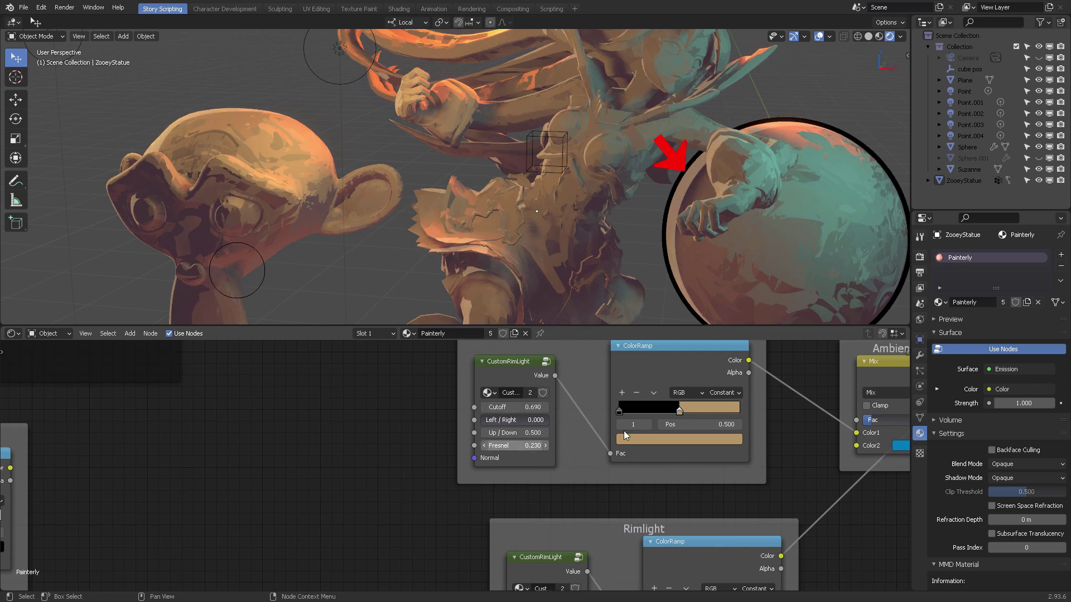
{"action": "scroll", "coordinate": [781, 421], "scroll_direction": "down", "scroll_amount": 3}
Move the Ambience Mix node slightly up and left toward the Rimlight ColorRamp, and nudge the last Add node right.
{"action": "middle_click_drag", "start_coordinate": [861, 403], "coordinate": [634, 423]}
{"action": "left_click_drag", "start_coordinate": [660, 398], "coordinate": [636, 383]}
{"action": "middle_click_drag", "start_coordinate": [628, 516], "coordinate": [621, 513]}
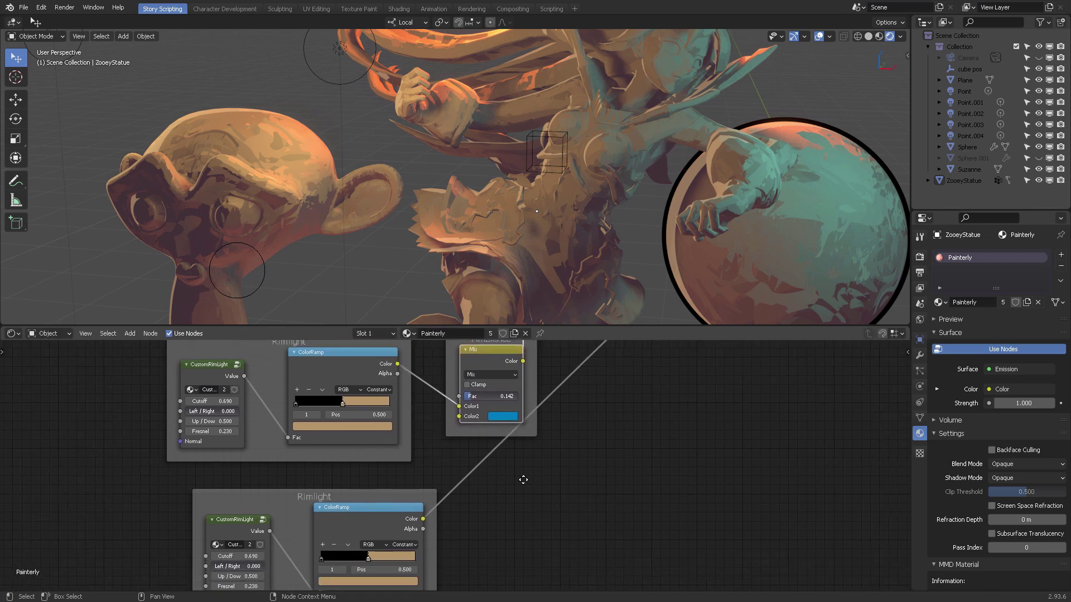
{"action": "middle_click_drag", "start_coordinate": [523, 479], "coordinate": [412, 589]}
{"action": "middle_click_drag", "start_coordinate": [614, 432], "coordinate": [588, 486]}
{"action": "left_click_drag", "start_coordinate": [534, 416], "coordinate": [556, 424]}
{"action": "middle_click_drag", "start_coordinate": [474, 510], "coordinate": [516, 470]}
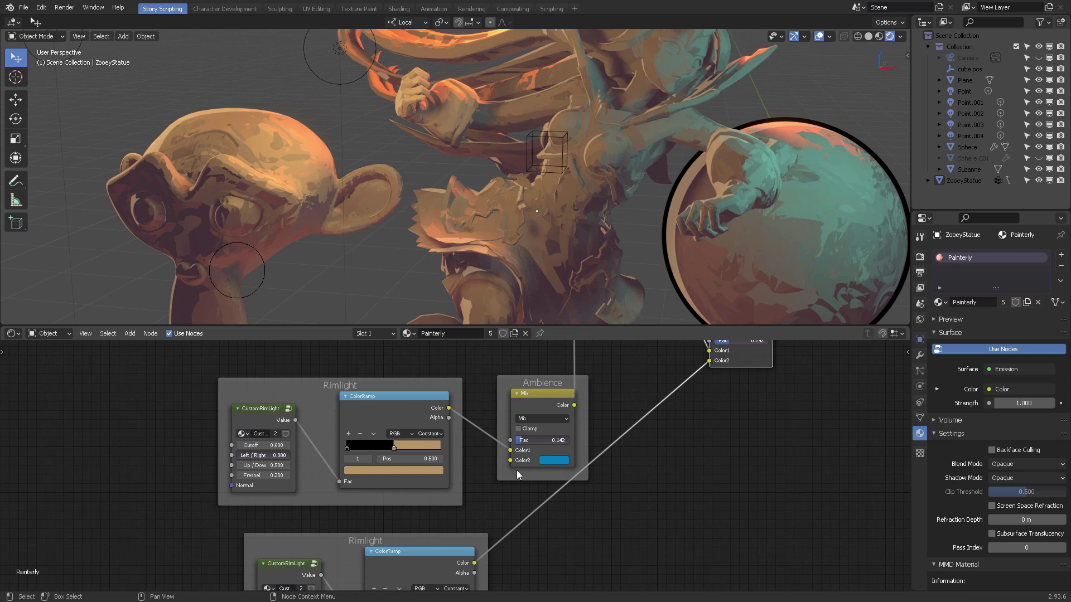
Try a green Color2 on the Ambience Mix node and undo the change.
{"action": "left_click", "coordinate": [547, 461]}
{"action": "left_click_drag", "start_coordinate": [567, 353], "coordinate": [555, 354]}
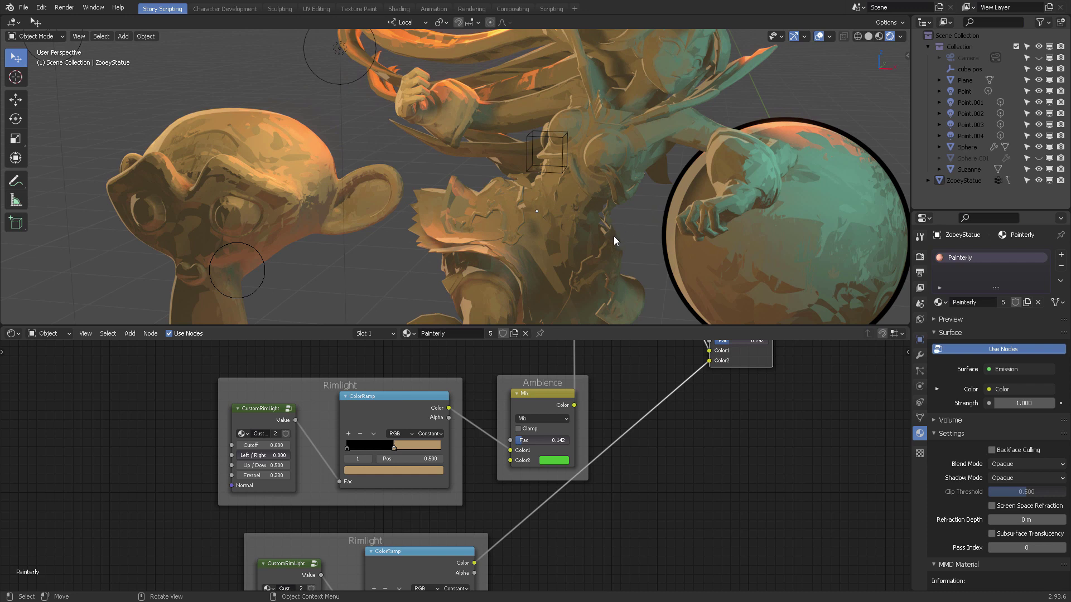
{"action": "scroll", "coordinate": [608, 213], "scroll_direction": "down", "scroll_amount": 3}
{"action": "middle_click_drag", "start_coordinate": [618, 199], "coordinate": [625, 192]}
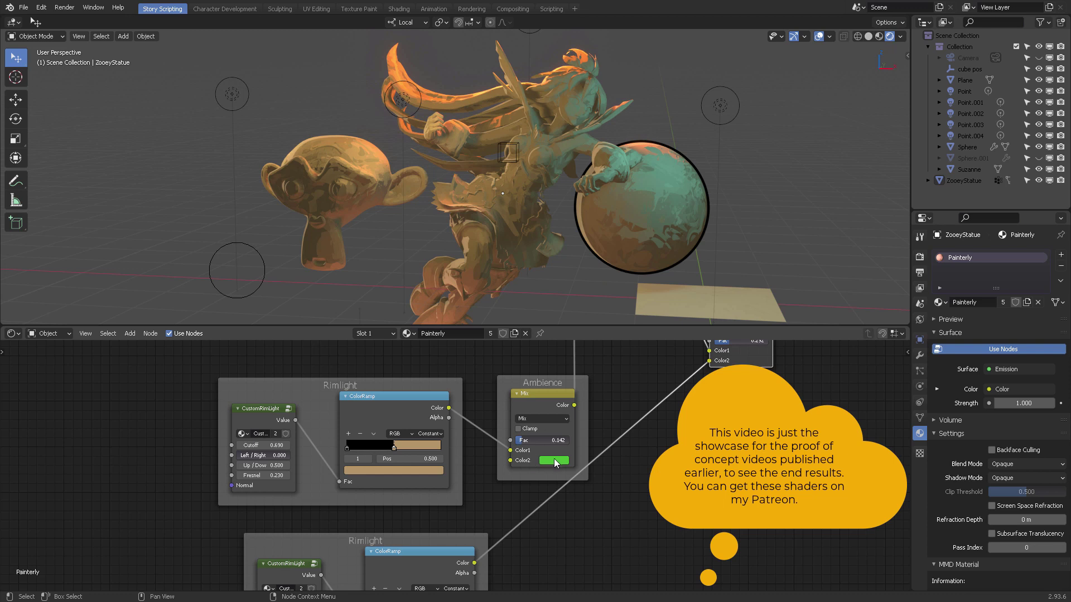
{"action": "key", "text": "ctrl+z"}
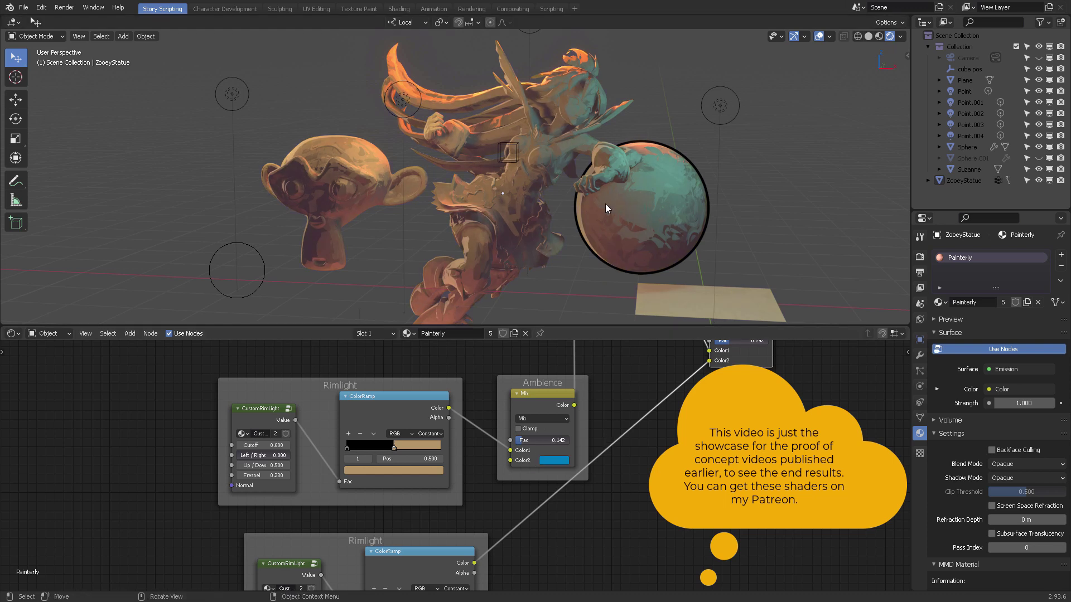
Inspect the painterly shading on the models and examine the complete Painterly node tree up to the Material Output.
{"action": "middle_click_drag", "start_coordinate": [609, 209], "coordinate": [500, 176]}
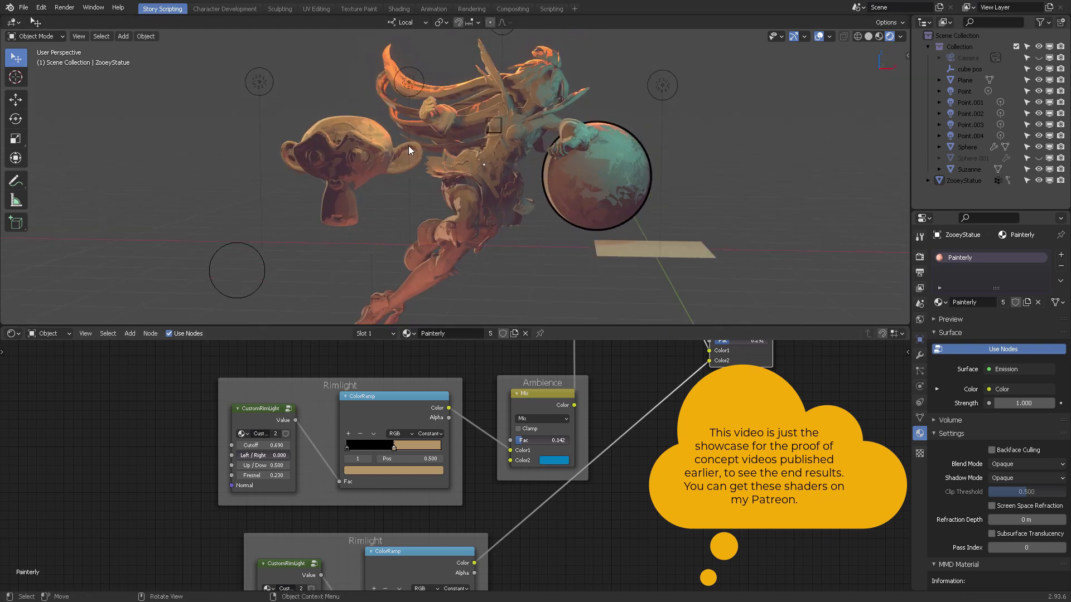
{"action": "middle_click_drag", "start_coordinate": [487, 132], "coordinate": [543, 148]}
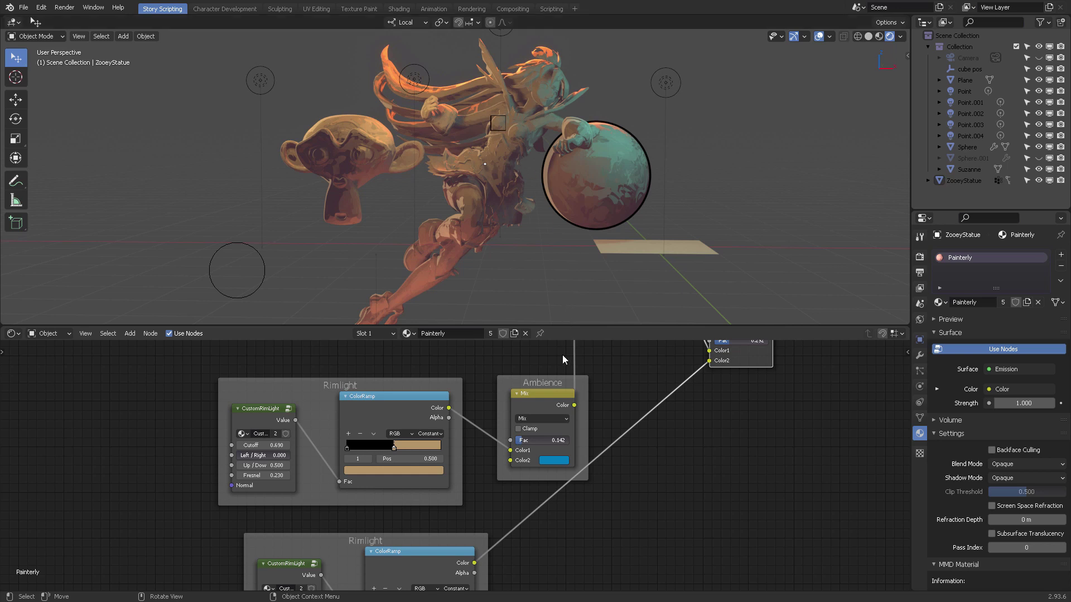
{"action": "middle_click_drag", "start_coordinate": [563, 361], "coordinate": [647, 431]}
{"action": "scroll", "coordinate": [574, 435], "scroll_direction": "down", "scroll_amount": 4}
{"action": "scroll", "coordinate": [630, 427], "scroll_direction": "down", "scroll_amount": 3}
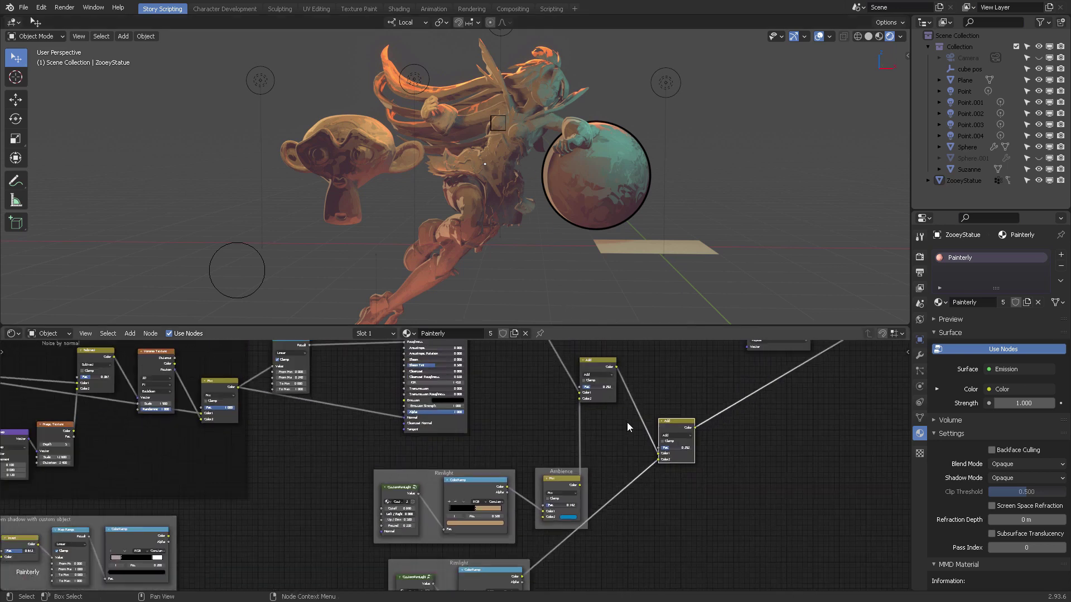
{"action": "scroll", "coordinate": [587, 427], "scroll_direction": "down", "scroll_amount": 4}
{"action": "mouse_move", "coordinate": [549, 416]}
{"action": "middle_mouse_down"}
{"action": "mouse_move", "coordinate": [626, 425]}
{"action": "mouse_move", "coordinate": [597, 438]}
{"action": "mouse_move", "coordinate": [650, 454]}
{"action": "mouse_move", "coordinate": [684, 445]}
{"action": "mouse_move", "coordinate": [628, 446]}
{"action": "mouse_move", "coordinate": [707, 424]}
{"action": "middle_mouse_up"}
{"action": "scroll", "coordinate": [596, 441], "scroll_direction": "down", "scroll_amount": 3}
{"action": "scroll", "coordinate": [665, 441], "scroll_direction": "down", "scroll_amount": 3}
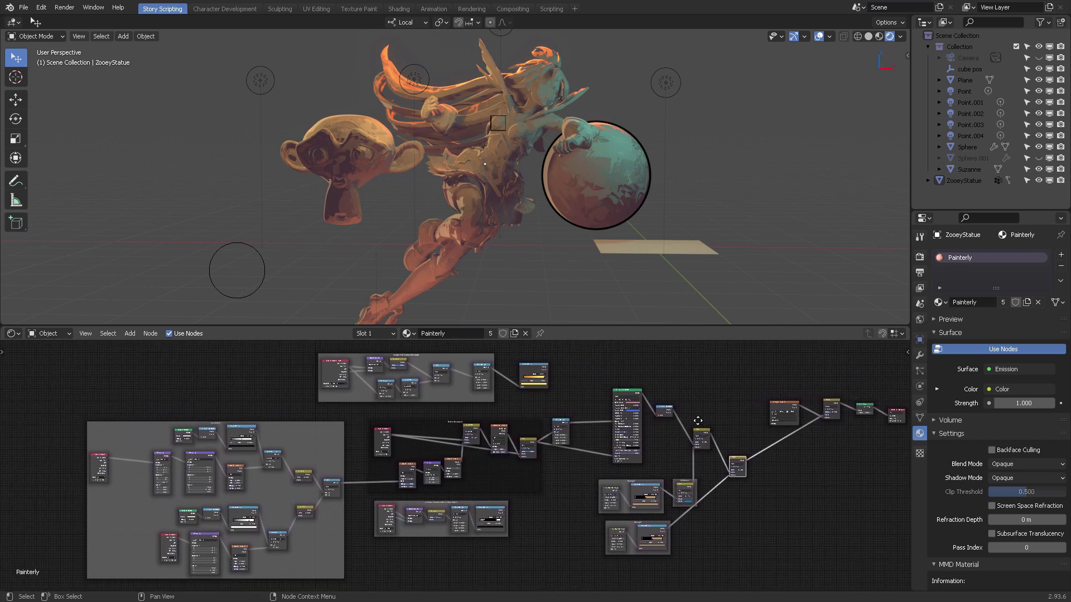
Preview the ColorRamp fed by the Simple half lambert threshold frame and inspect its shading on the models.
{"action": "scroll", "coordinate": [697, 416], "scroll_direction": "up", "scroll_amount": 2}
{"action": "middle_click_drag", "start_coordinate": [648, 366], "coordinate": [630, 481]}
{"action": "scroll", "coordinate": [637, 426], "scroll_direction": "up", "scroll_amount": 3}
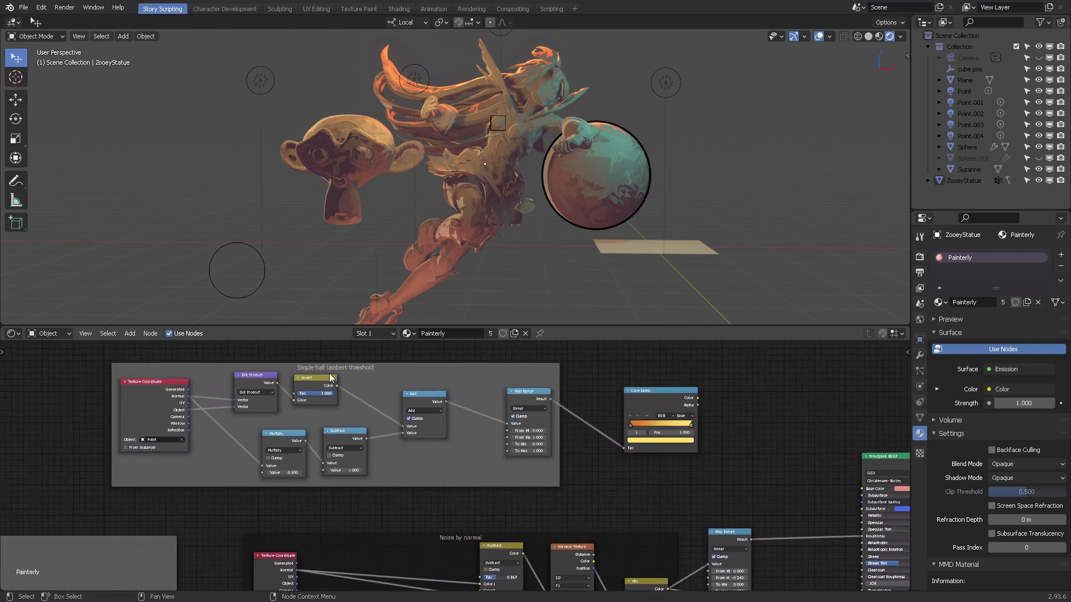
{"action": "left_click", "coordinate": [664, 407], "text": "ctrl+shift"}
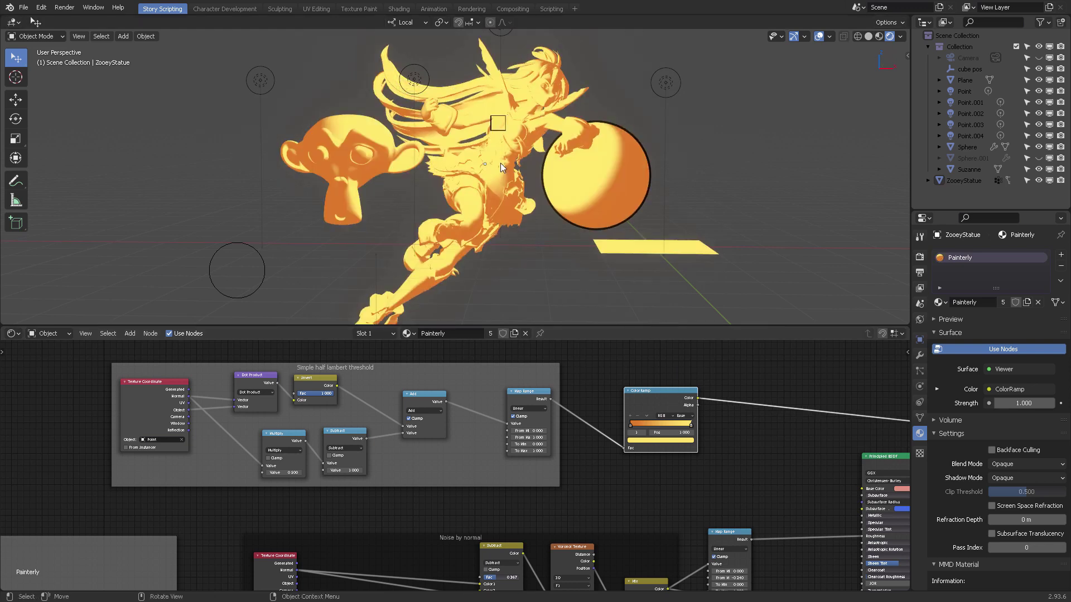
{"action": "middle_click_drag", "start_coordinate": [513, 139], "coordinate": [480, 102]}
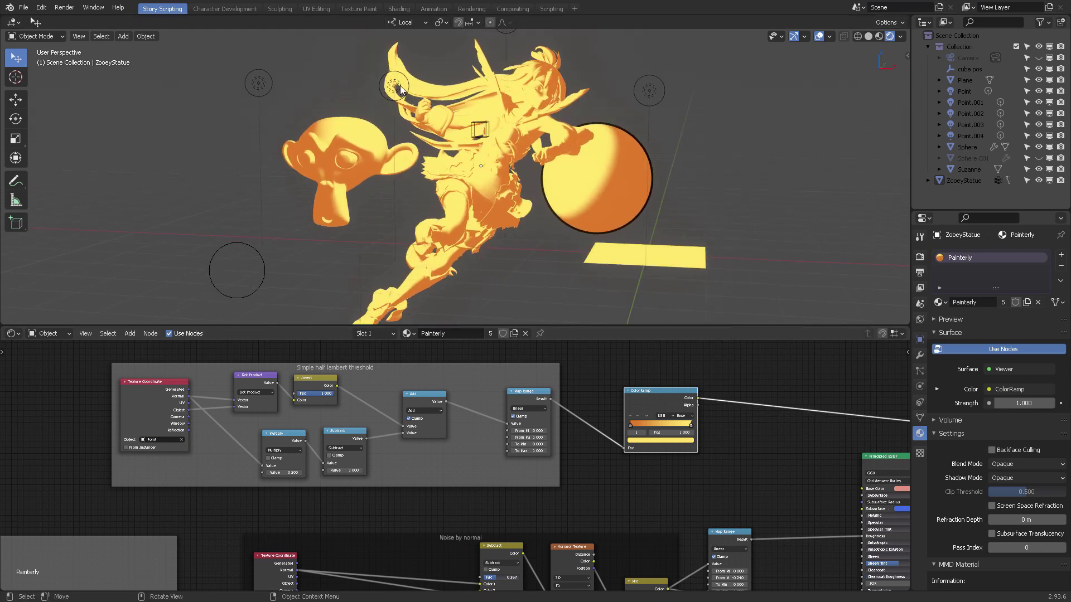
Move the Point light from beside the statue's hair to just below and right of the sphere.
{"action": "left_click", "coordinate": [398, 85]}
{"action": "key", "text": "g"}
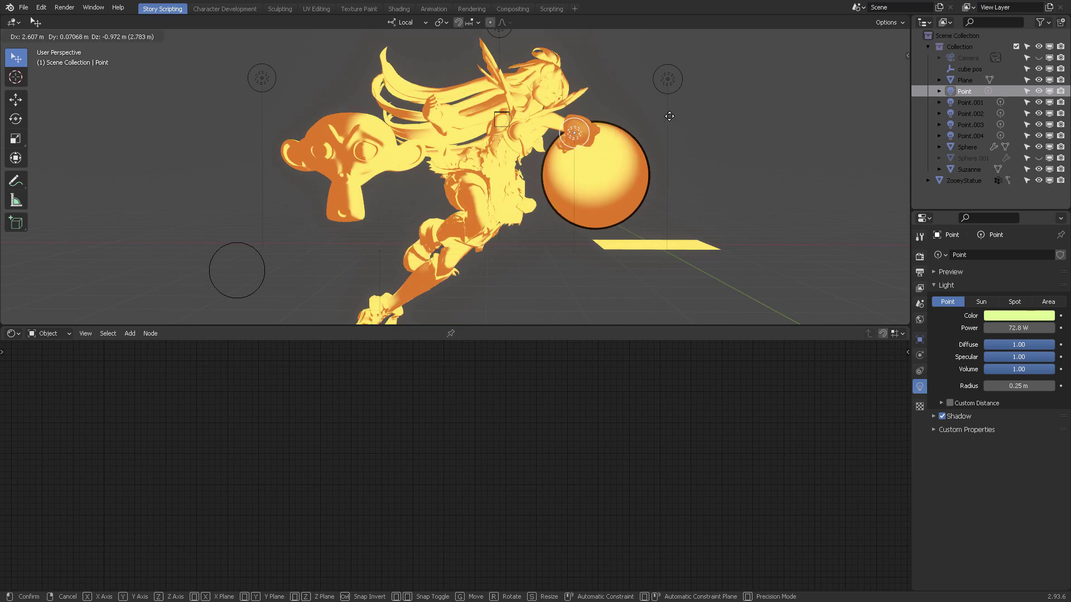
{"action": "left_click", "coordinate": [746, 221]}
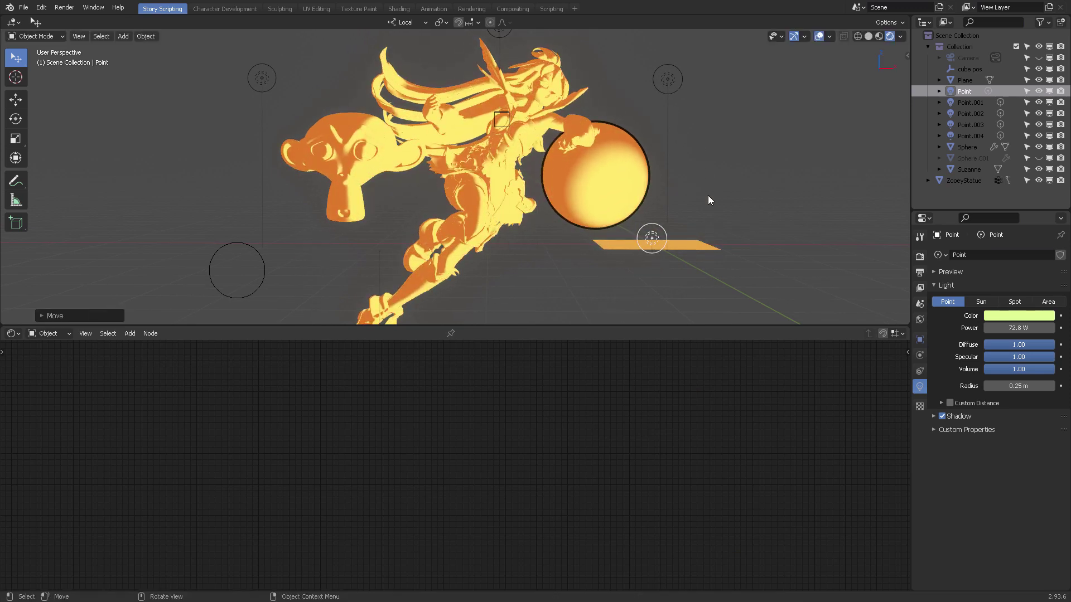
Select the sphere and preview the Color mix node's output on the models.
{"action": "left_click", "coordinate": [619, 198]}
{"action": "middle_click_drag", "start_coordinate": [573, 448], "coordinate": [402, 441]}
{"action": "mouse_move", "coordinate": [662, 427]}
{"action": "middle_mouse_down"}
{"action": "mouse_move", "coordinate": [540, 426]}
{"action": "mouse_move", "coordinate": [413, 402]}
{"action": "middle_mouse_up"}
{"action": "mouse_move", "coordinate": [677, 507]}
{"action": "middle_mouse_down"}
{"action": "mouse_move", "coordinate": [502, 440]}
{"action": "mouse_move", "coordinate": [323, 454]}
{"action": "middle_mouse_up"}
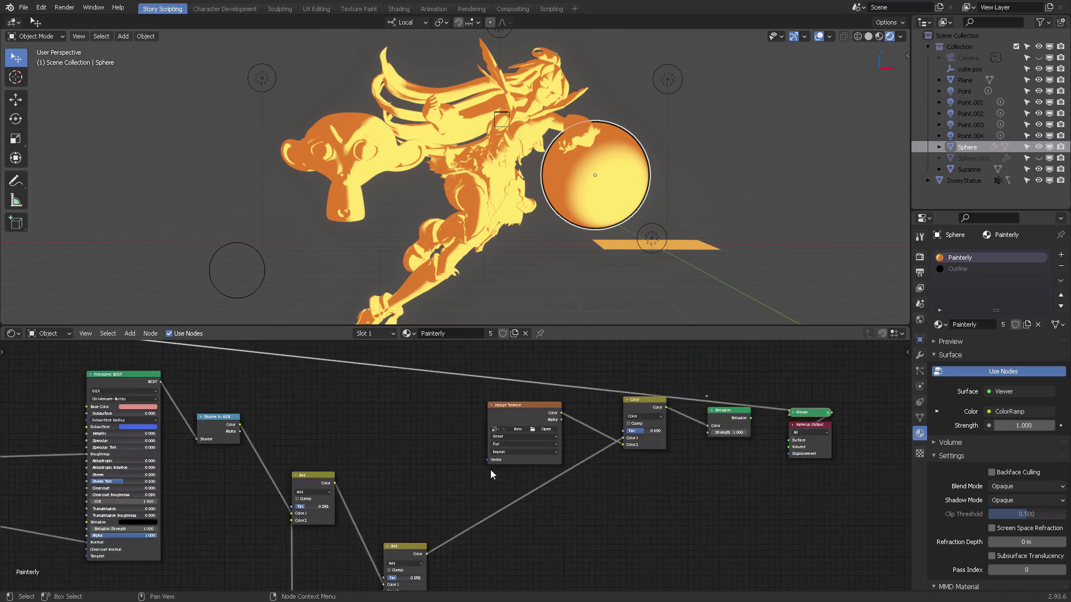
{"action": "left_click", "coordinate": [650, 412], "text": "ctrl+shift"}
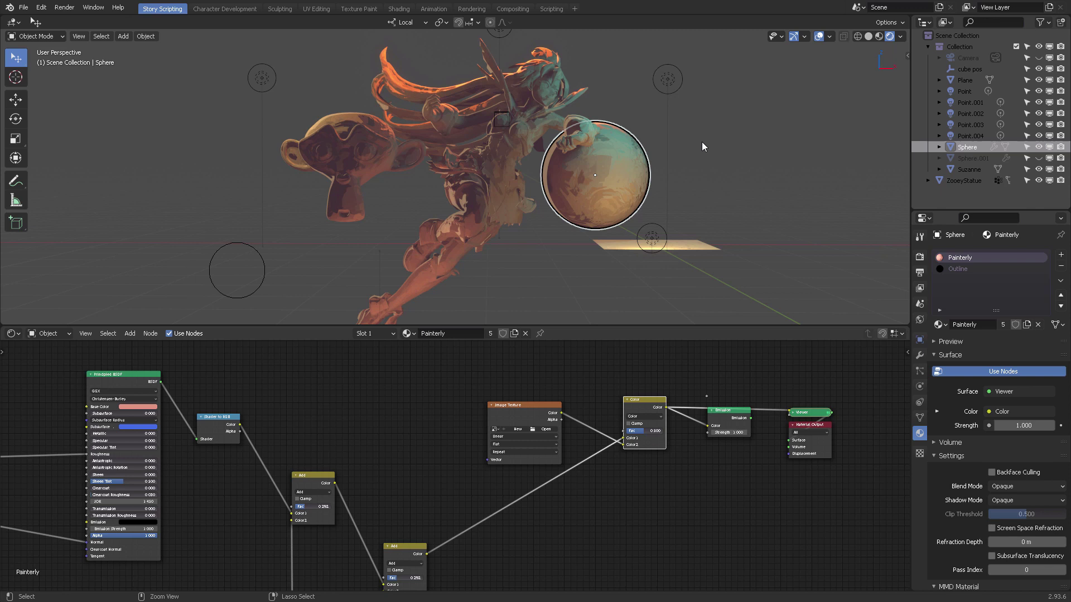
Undo the Color node preview, the sphere selection and the Point light move, and route the Emission node to the Material Output.
{"action": "key", "text": "ctrl+z"}
{"action": "key", "text": "ctrl+z"}
{"action": "key", "text": "ctrl+z"}
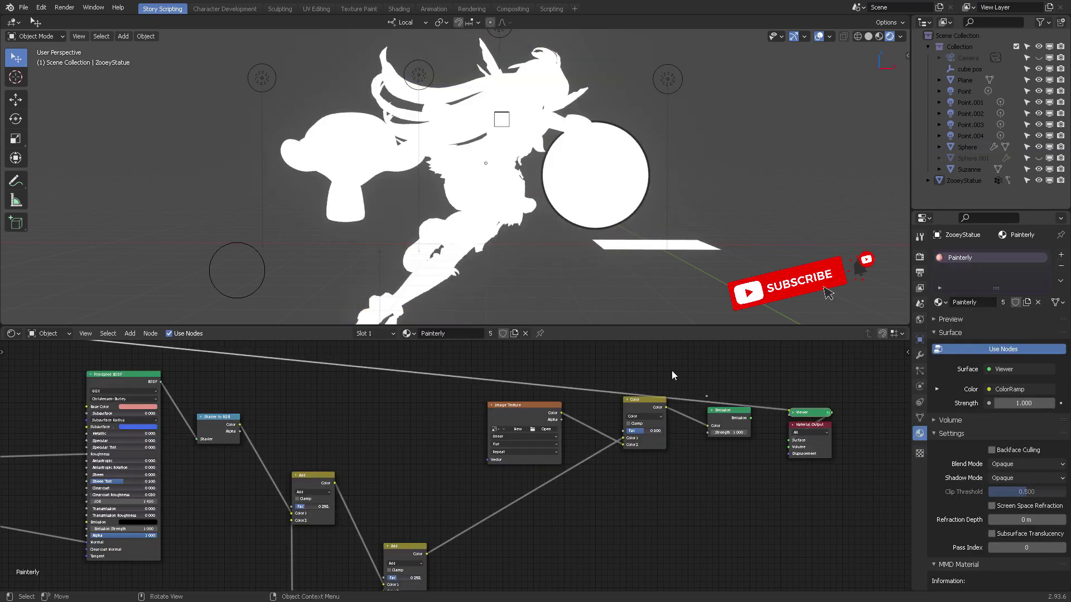
{"action": "left_click", "coordinate": [732, 420], "text": "ctrl+shift"}
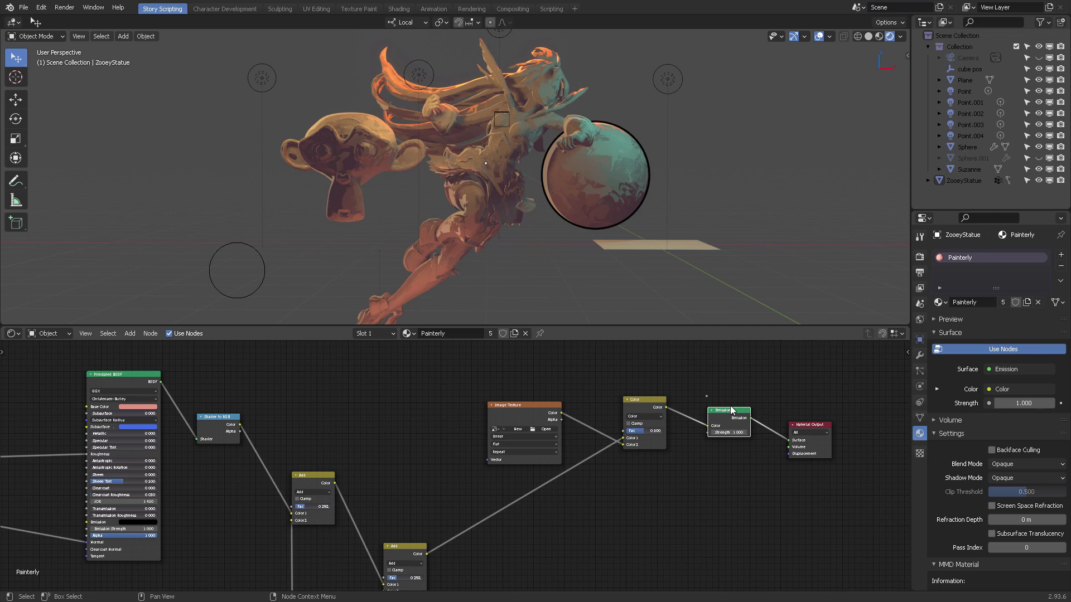
Bring the Crosshatch frame of the Painterly node tree into view and enlarge the node editor to show it completely.
{"action": "middle_click_drag", "start_coordinate": [527, 376], "coordinate": [762, 380]}
{"action": "scroll", "coordinate": [634, 394], "scroll_direction": "down", "scroll_amount": 4}
{"action": "scroll", "coordinate": [691, 407], "scroll_direction": "down", "scroll_amount": 4}
{"action": "middle_click_drag", "start_coordinate": [633, 433], "coordinate": [728, 402]}
{"action": "scroll", "coordinate": [684, 415], "scroll_direction": "down", "scroll_amount": 3}
{"action": "scroll", "coordinate": [714, 406], "scroll_direction": "down", "scroll_amount": 2}
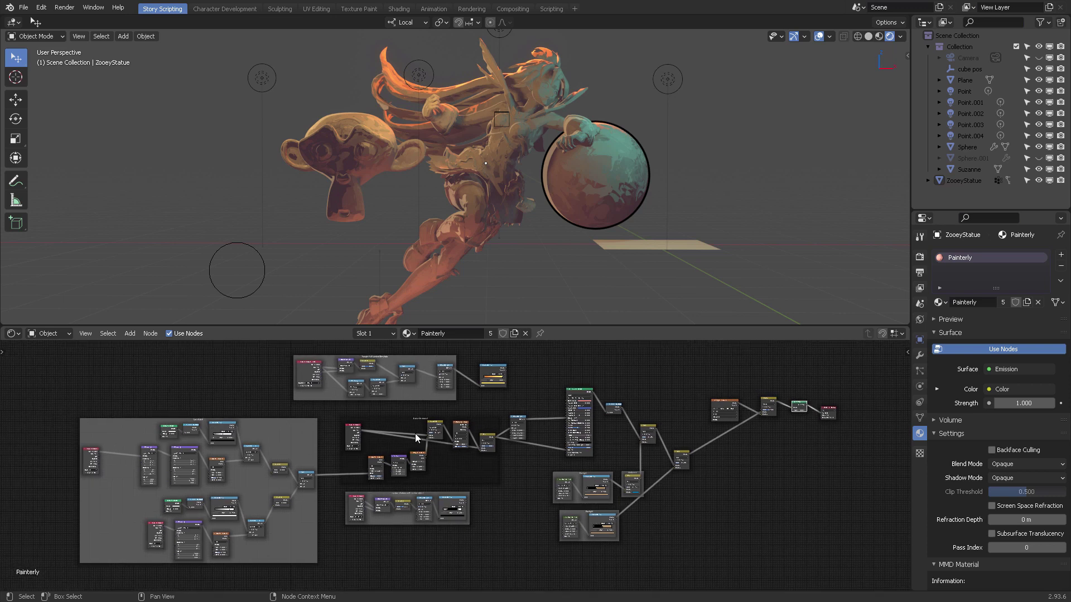
{"action": "middle_click_drag", "start_coordinate": [403, 446], "coordinate": [641, 393]}
{"action": "scroll", "coordinate": [665, 434], "scroll_direction": "up", "scroll_amount": 3}
{"action": "scroll", "coordinate": [541, 410], "scroll_direction": "down", "scroll_amount": 2}
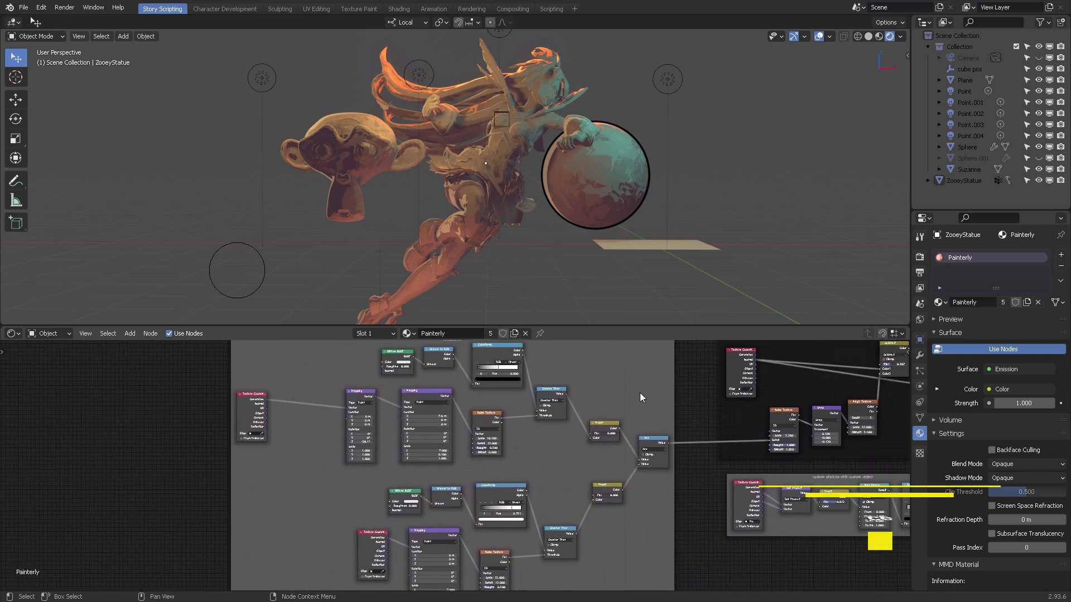
{"action": "left_click_drag", "start_coordinate": [637, 326], "coordinate": [641, 244]}
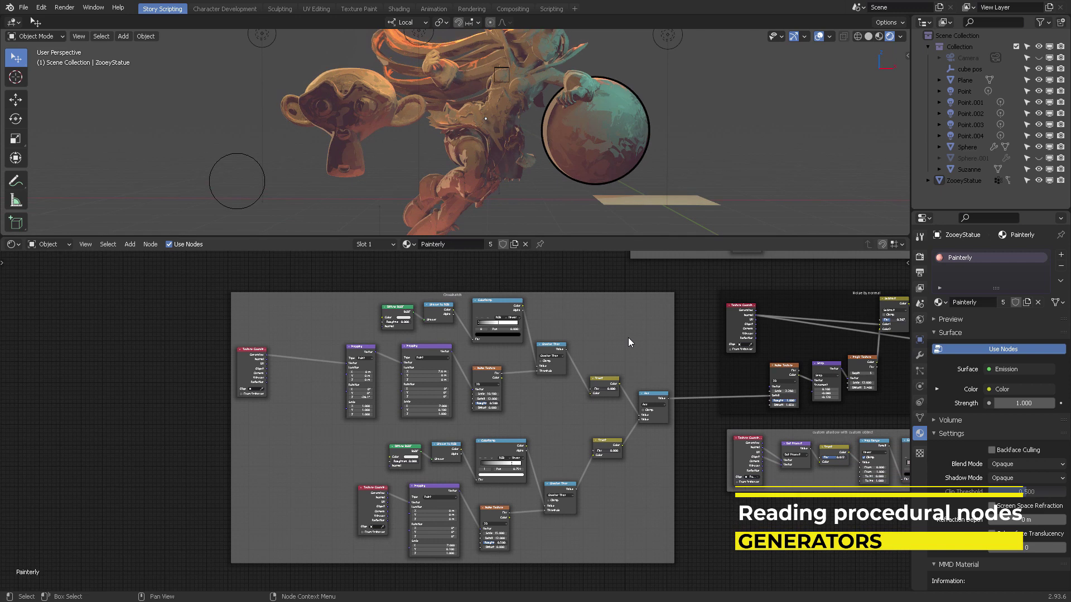
Examine the two parallel noise and ColorRamp chains in the Crosshatch frame up to the Add node.
{"action": "middle_click_drag", "start_coordinate": [580, 355], "coordinate": [555, 352]}
{"action": "mouse_move", "coordinate": [560, 328]}
{"action": "left_mouse_down"}
{"action": "mouse_move", "coordinate": [572, 346]}
{"action": "mouse_move", "coordinate": [554, 336]}
{"action": "mouse_move", "coordinate": [563, 335]}
{"action": "left_mouse_up"}
{"action": "middle_click_drag", "start_coordinate": [591, 334], "coordinate": [531, 332]}
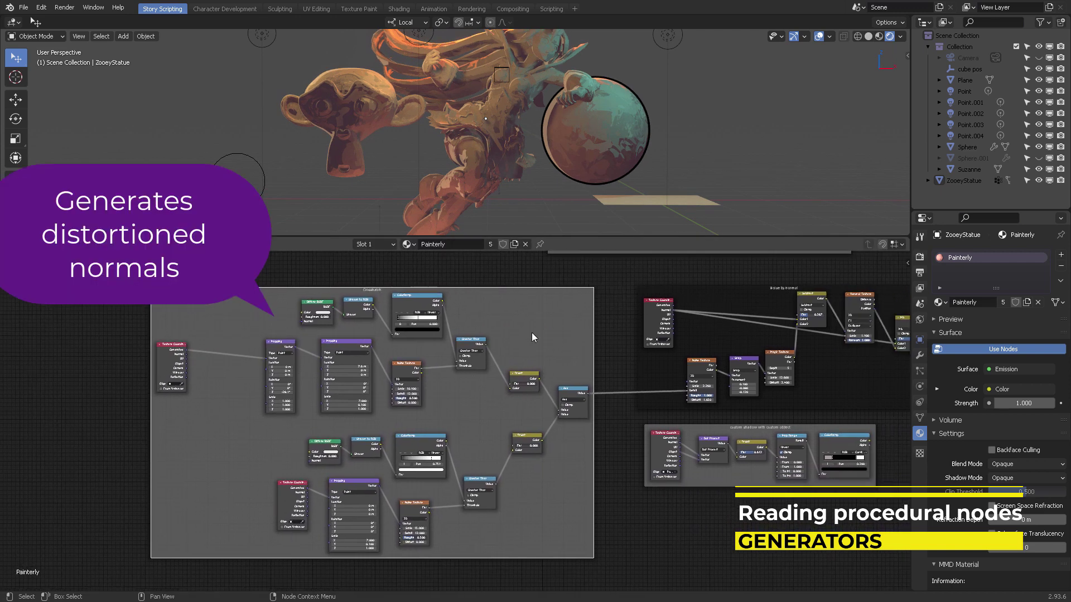
{"action": "scroll", "coordinate": [554, 369], "scroll_direction": "up", "scroll_amount": 3}
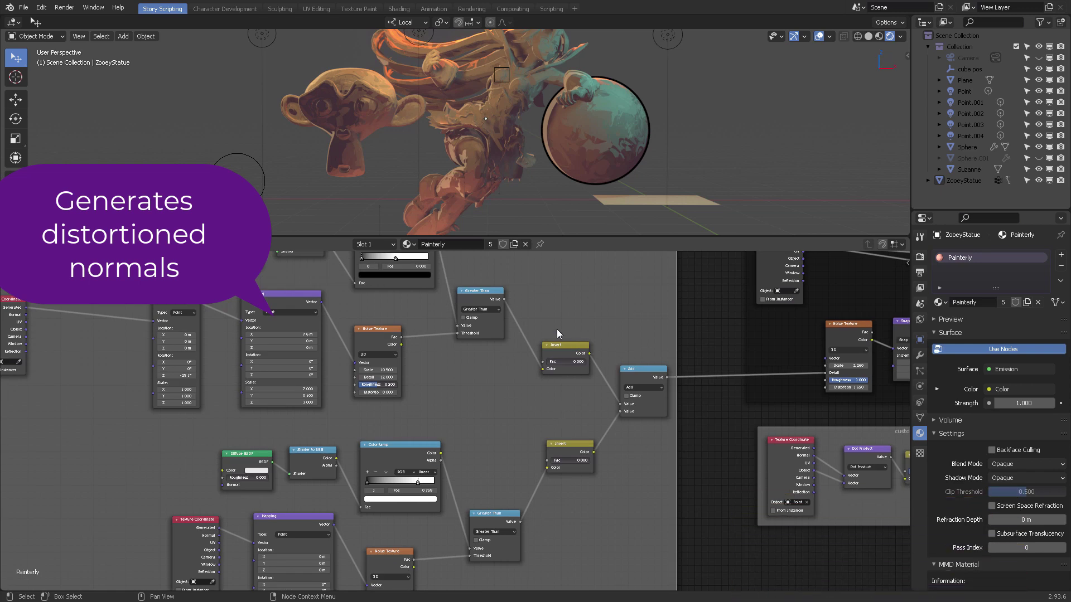
{"action": "middle_click_drag", "start_coordinate": [611, 331], "coordinate": [717, 323]}
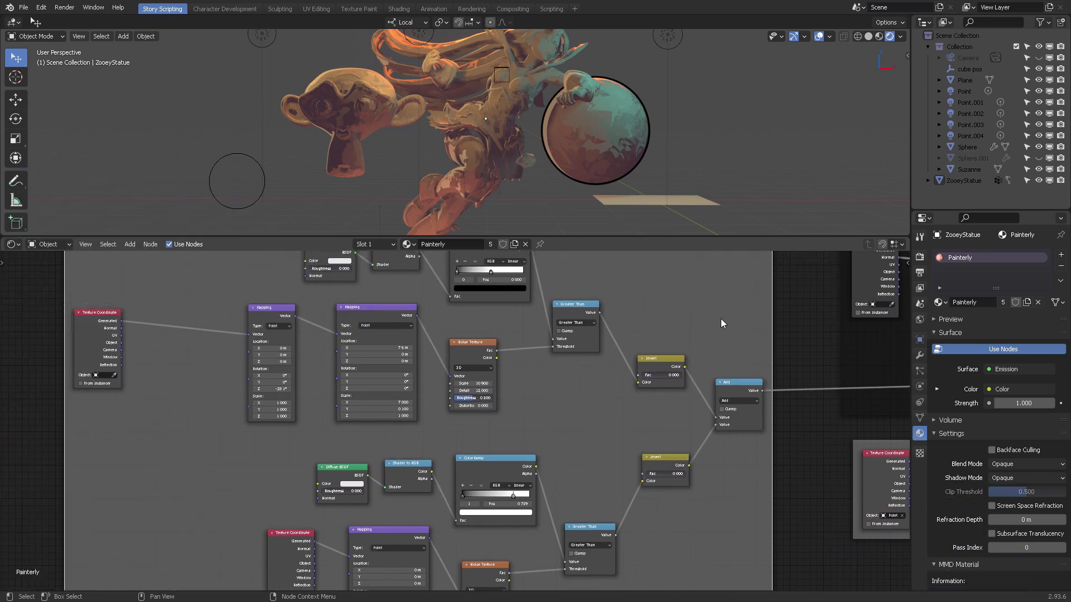
{"action": "middle_click_drag", "start_coordinate": [721, 319], "coordinate": [687, 328]}
{"action": "scroll", "coordinate": [717, 343], "scroll_direction": "down", "scroll_amount": 4}
{"action": "scroll", "coordinate": [650, 331], "scroll_direction": "up", "scroll_amount": 2, "text": "shift"}
Select successive columns of nodes in the Crosshatch frame, working backward from the math nodes to the Mapping nodes.
{"action": "left_click_drag", "start_coordinate": [528, 275], "coordinate": [666, 589]}
{"action": "left_click_drag", "start_coordinate": [425, 278], "coordinate": [503, 591]}
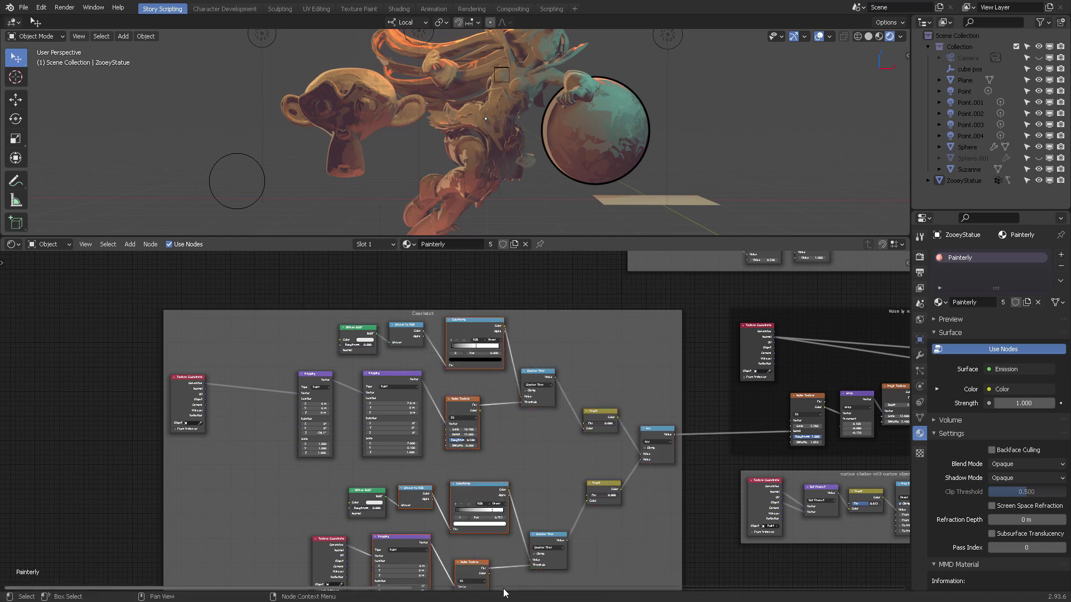
{"action": "middle_click_drag", "start_coordinate": [397, 426], "coordinate": [519, 397]}
{"action": "left_click_drag", "start_coordinate": [402, 262], "coordinate": [555, 586]}
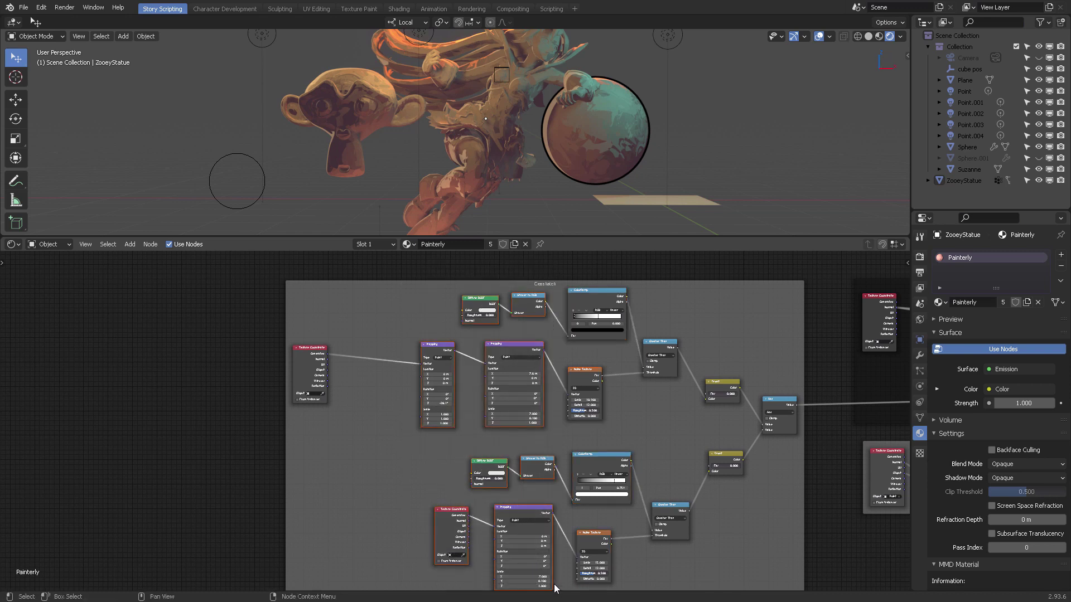
Shift the first Mapping node and the lower Texture Coordinate node slightly left within the Crosshatch frame.
{"action": "left_click_drag", "start_coordinate": [347, 259], "coordinate": [460, 567]}
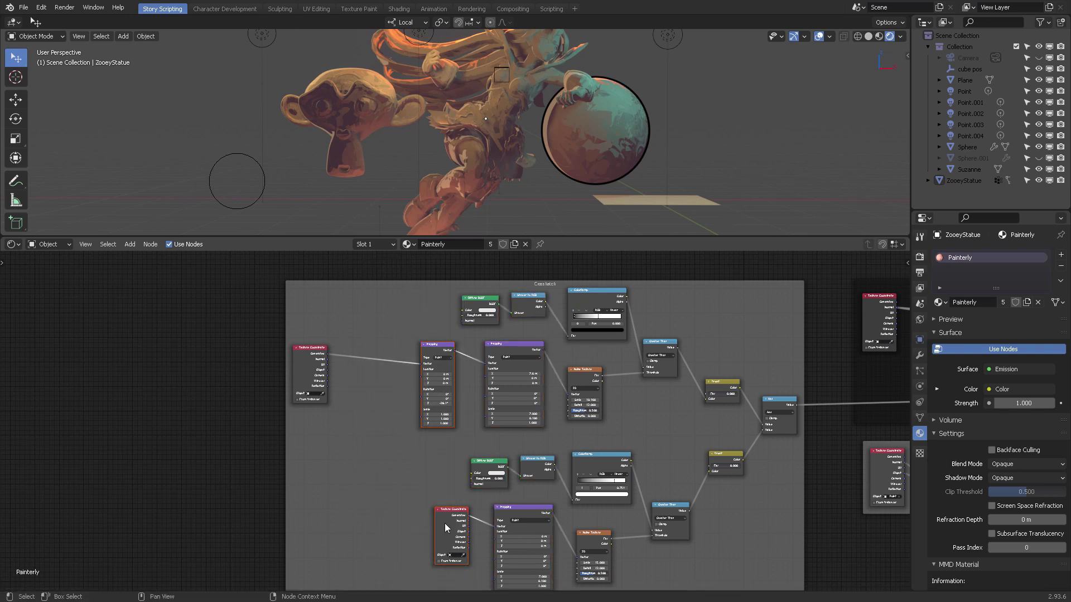
{"action": "key", "text": "g"}
{"action": "left_click", "coordinate": [433, 523]}
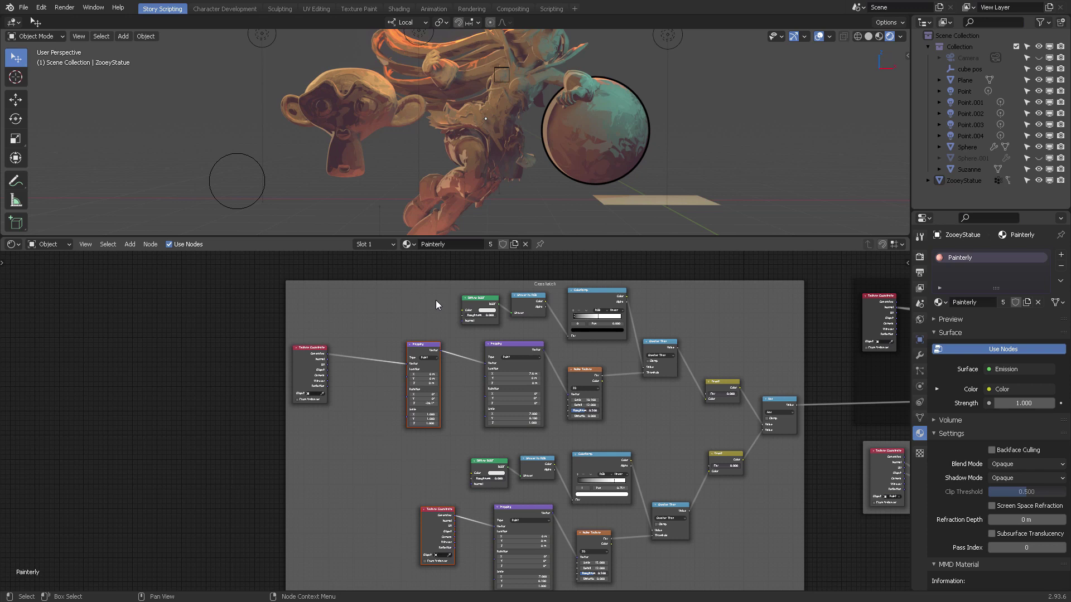
{"action": "left_click_drag", "start_coordinate": [406, 260], "coordinate": [460, 575]}
Examine the dark noise frame that receives the output of the Crosshatch frame's Add node.
{"action": "middle_click_drag", "start_coordinate": [624, 135], "coordinate": [614, 167]}
{"action": "middle_click_drag", "start_coordinate": [735, 310], "coordinate": [392, 372]}
{"action": "scroll", "coordinate": [477, 362], "scroll_direction": "down", "scroll_amount": 2}
{"action": "middle_click_drag", "start_coordinate": [510, 371], "coordinate": [467, 357]}
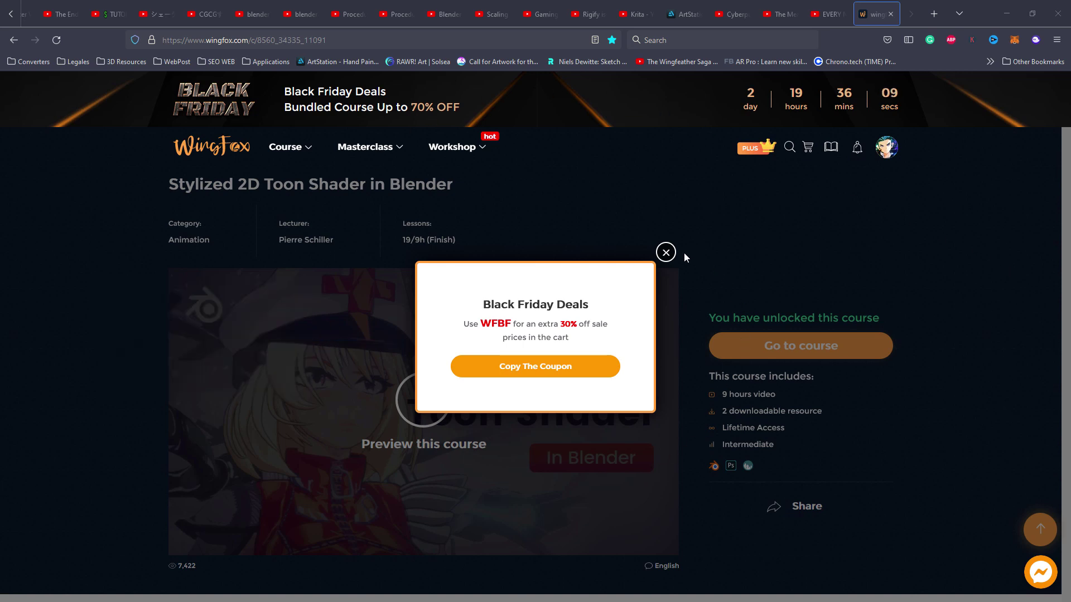
Switch to the web browser and dismiss the Black Friday coupon pop-up on the Stylized 2D Toon Shader in Blender course page.
{"action": "left_click", "coordinate": [666, 253]}
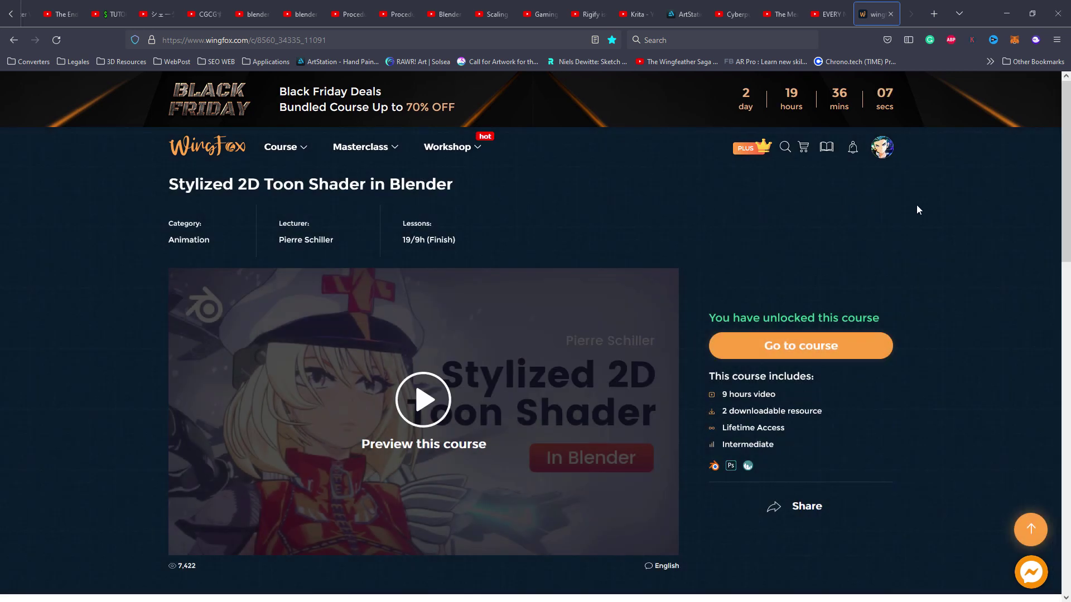
{"action": "middle_click", "coordinate": [947, 201]}
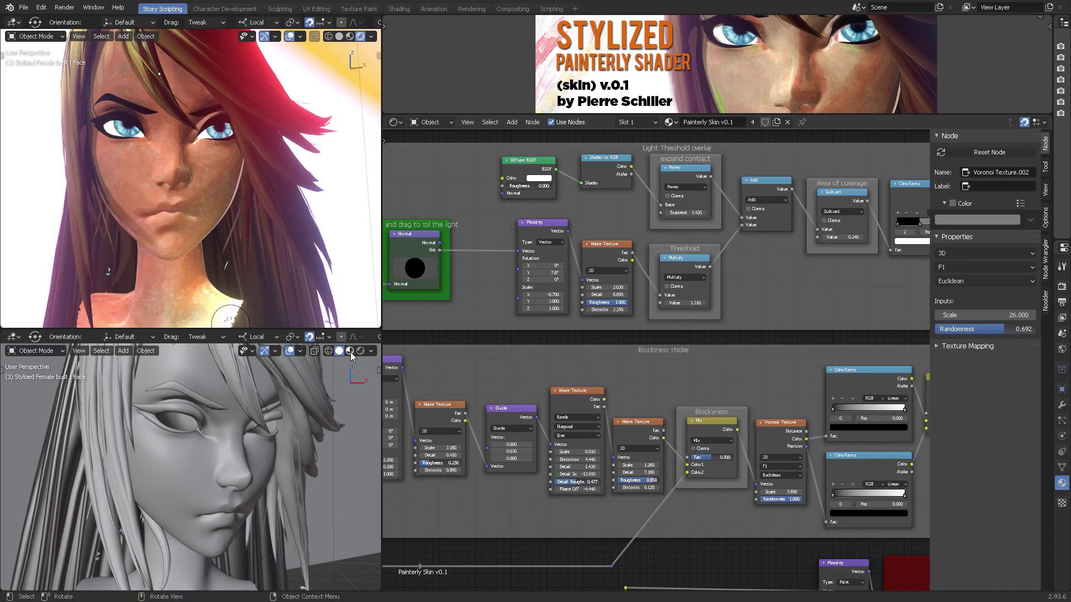
Switch to the Painterly Skin v0.1 scene in Blender and set the lower viewport to Material Preview shading.
{"action": "left_click", "coordinate": [351, 352]}
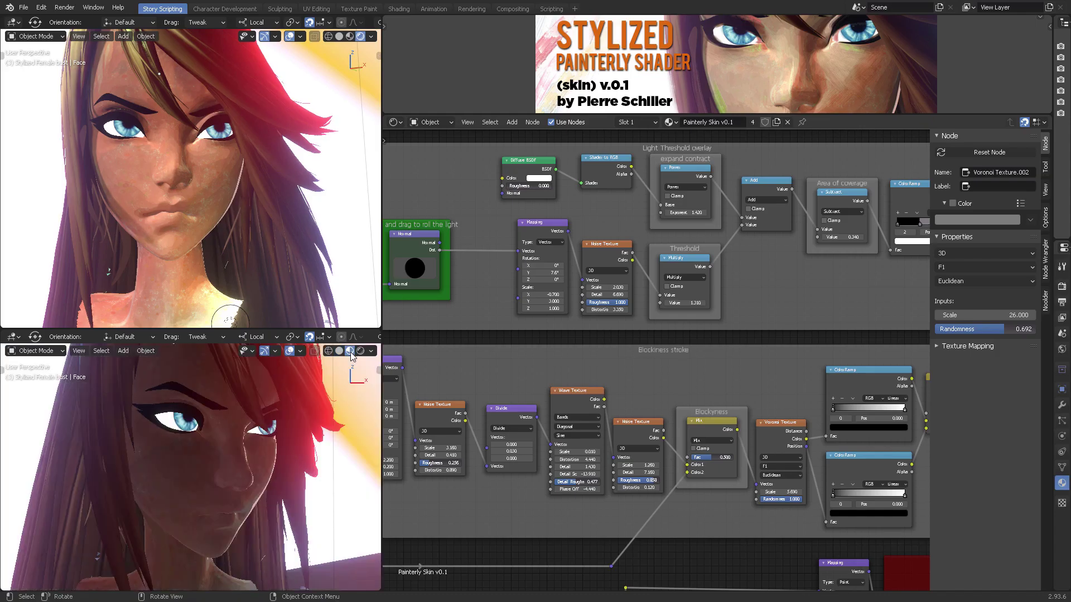